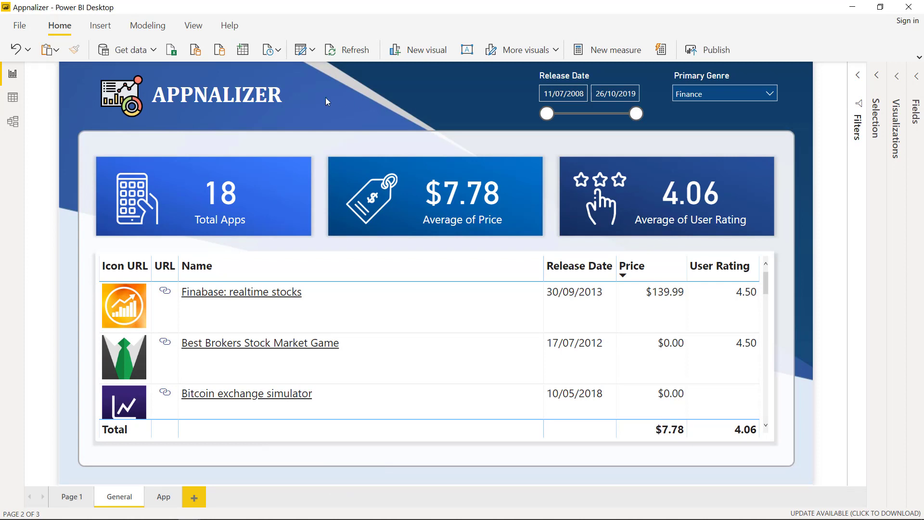
Look over the report's App page, then return to the General page
{"action": "left_click", "coordinate": [164, 496]}
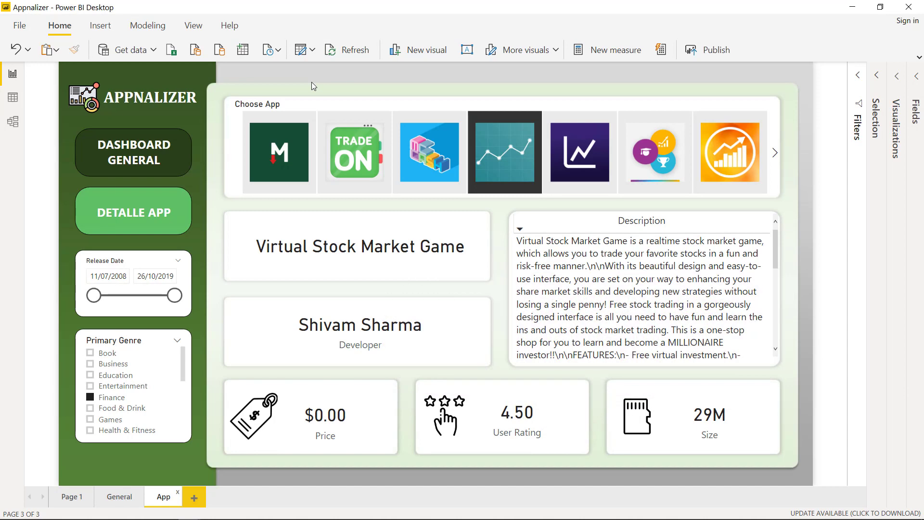
{"action": "left_click", "coordinate": [122, 499]}
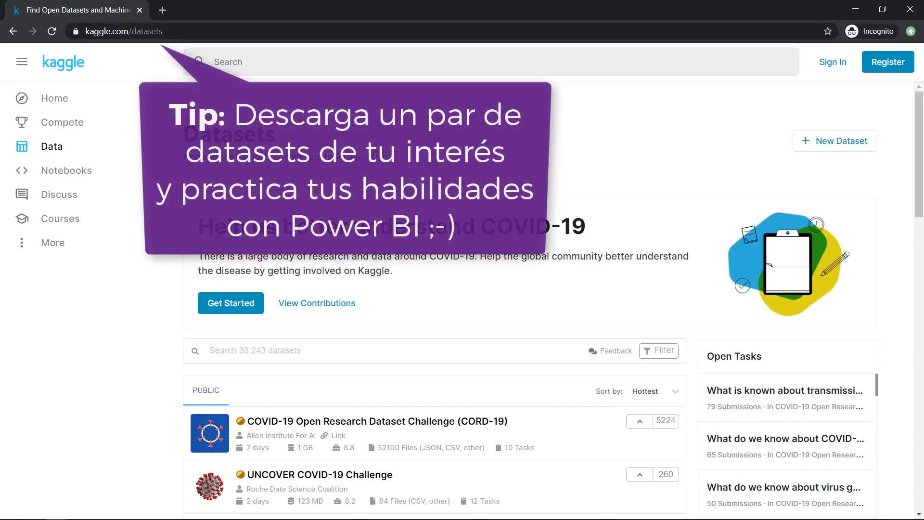
In the browser, examine Kaggle's dataset list with its sorting options and filter options
{"action": "scroll", "coordinate": [491, 312], "scroll_direction": "down", "scroll_amount": 5}
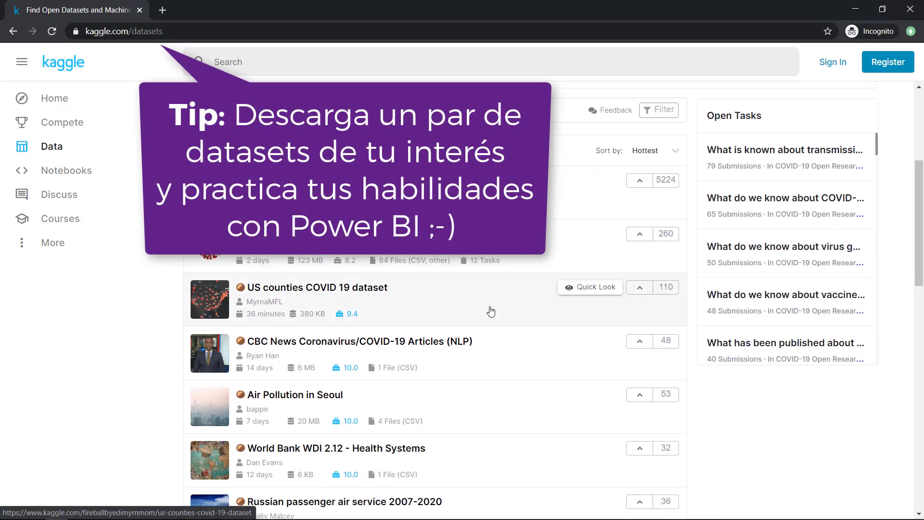
{"action": "scroll", "coordinate": [478, 322], "scroll_direction": "up", "scroll_amount": 4}
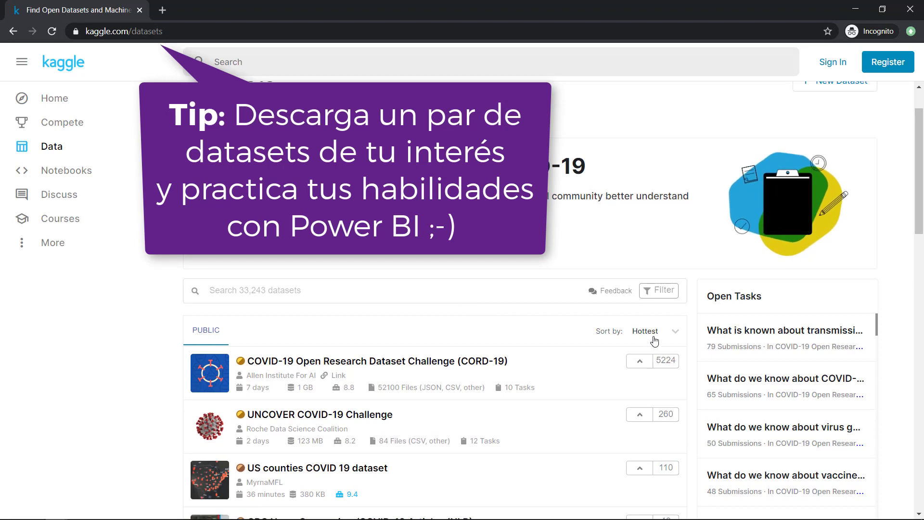
{"action": "left_click", "coordinate": [653, 338]}
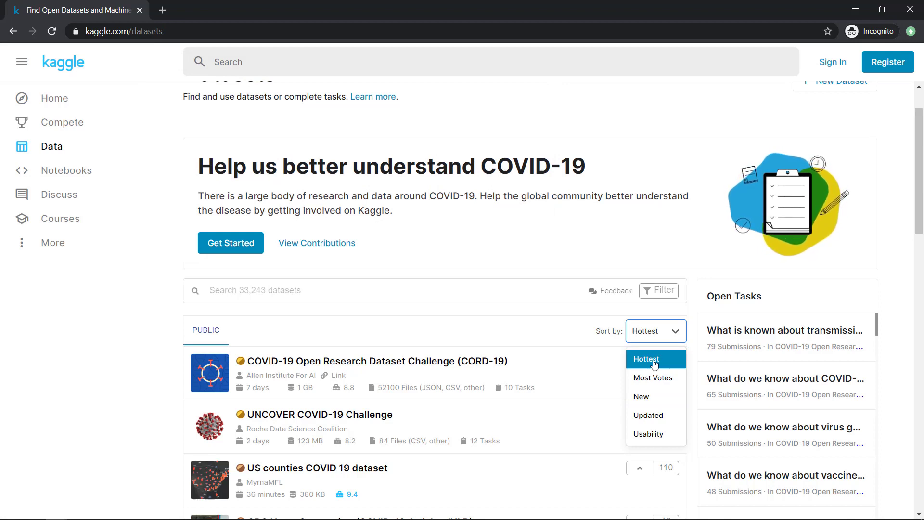
{"action": "left_click", "coordinate": [661, 291]}
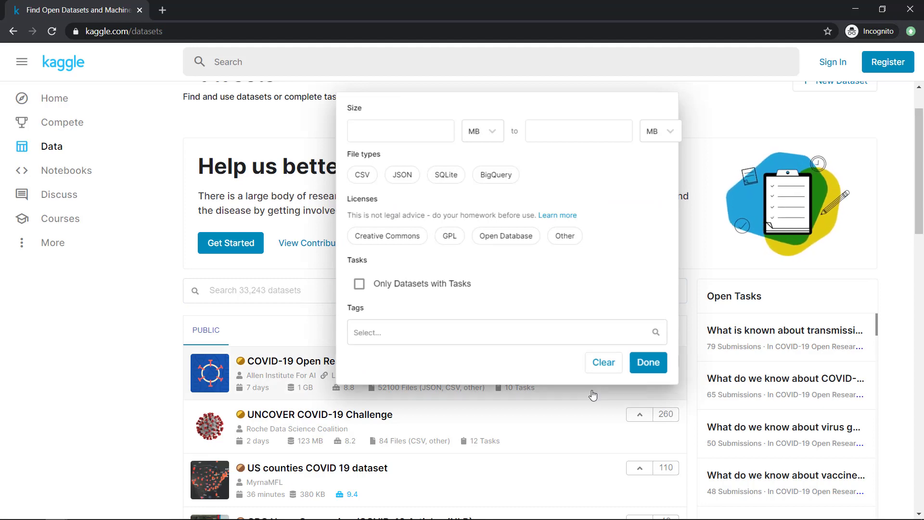
{"action": "left_click", "coordinate": [353, 349]}
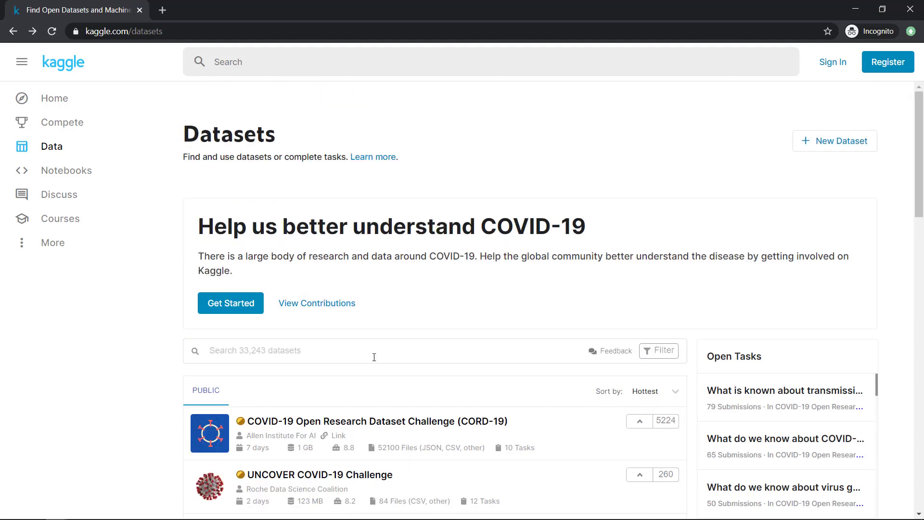
Search the Kaggle datasets for "app store"
{"action": "left_click", "coordinate": [371, 356]}
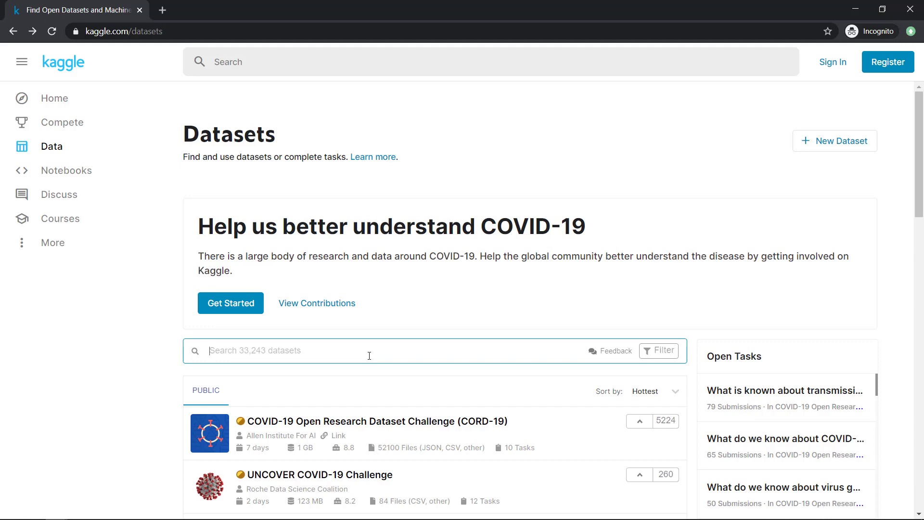
{"action": "scroll", "coordinate": [369, 356], "scroll_direction": "down", "scroll_amount": 5}
{"action": "scroll", "coordinate": [275, 265], "scroll_direction": "up", "scroll_amount": 4}
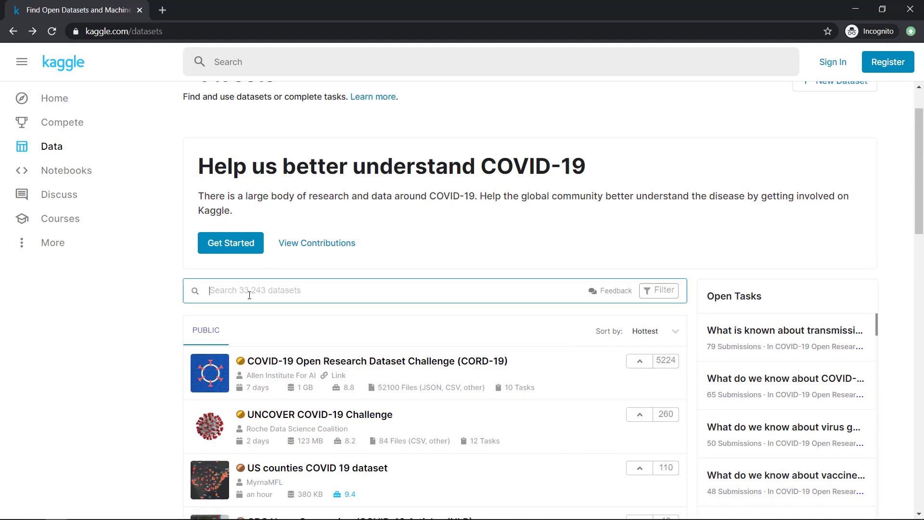
{"action": "type", "text": "app store"}
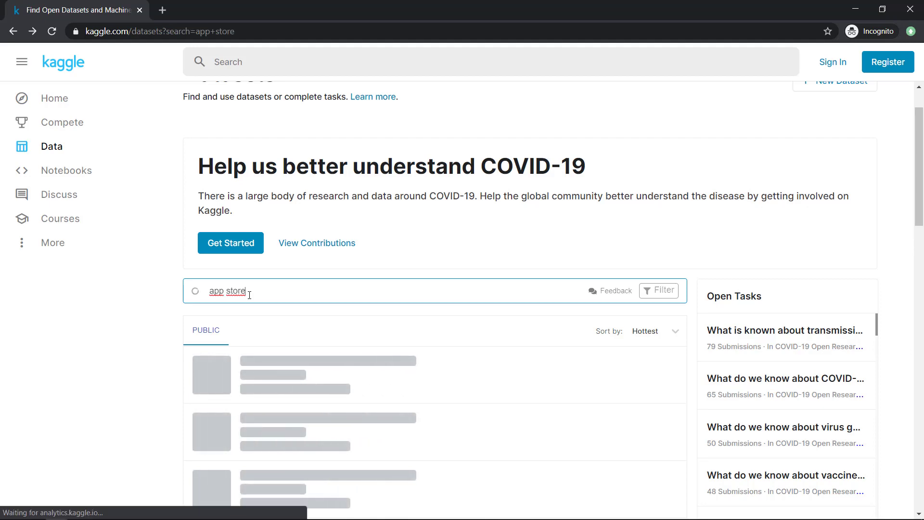
Open the "17K Mobile Strategy Games" dataset from the search results
{"action": "scroll", "coordinate": [366, 316], "scroll_direction": "down", "scroll_amount": 4}
{"action": "scroll", "coordinate": [366, 315], "scroll_direction": "down", "scroll_amount": 4}
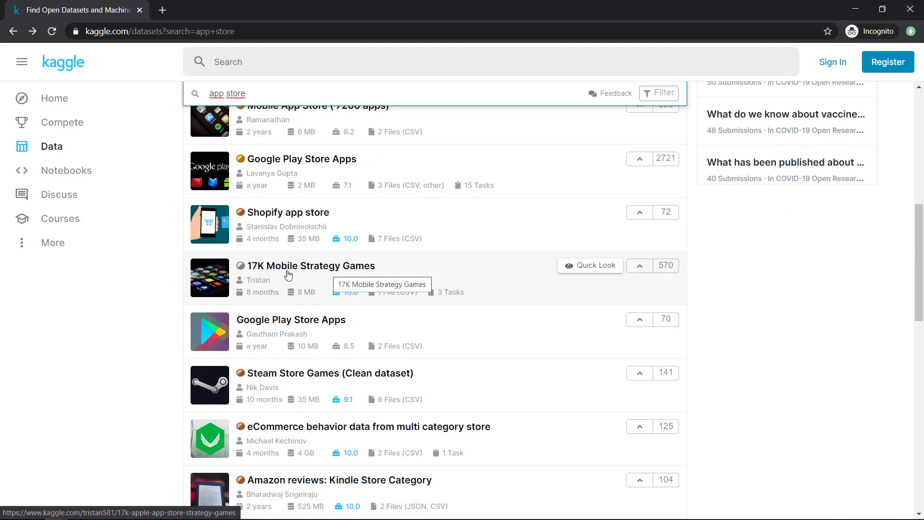
{"action": "left_click", "coordinate": [324, 268]}
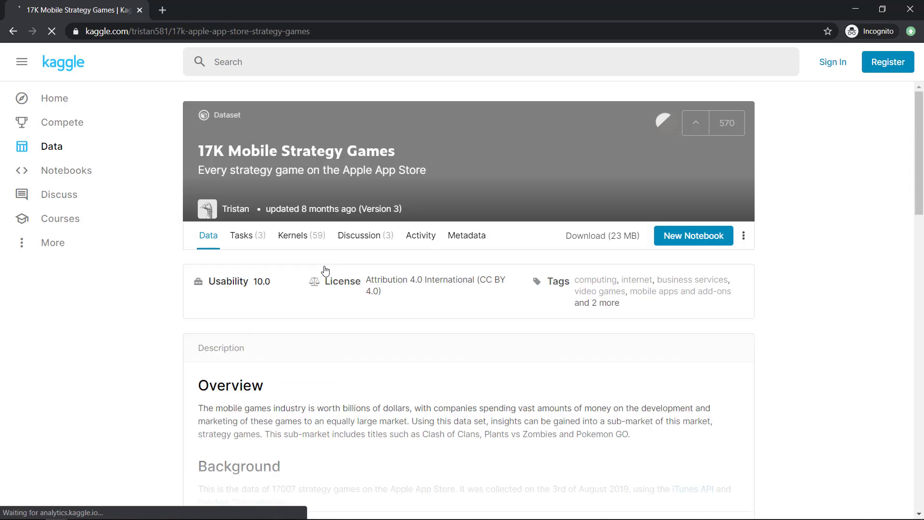
Examine the column descriptions and the data preview of the appstore_games.csv file
{"action": "scroll", "coordinate": [379, 298], "scroll_direction": "down", "scroll_amount": 6}
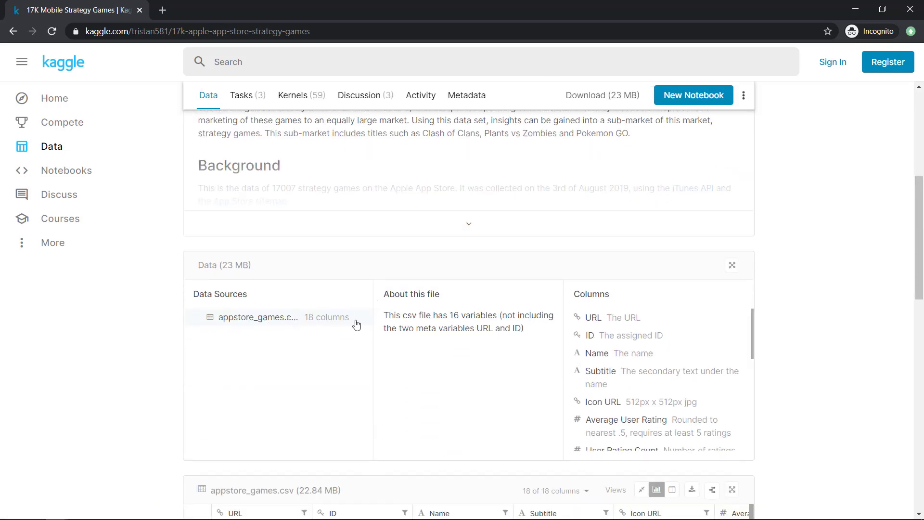
{"action": "scroll", "coordinate": [423, 320], "scroll_direction": "down", "scroll_amount": 1}
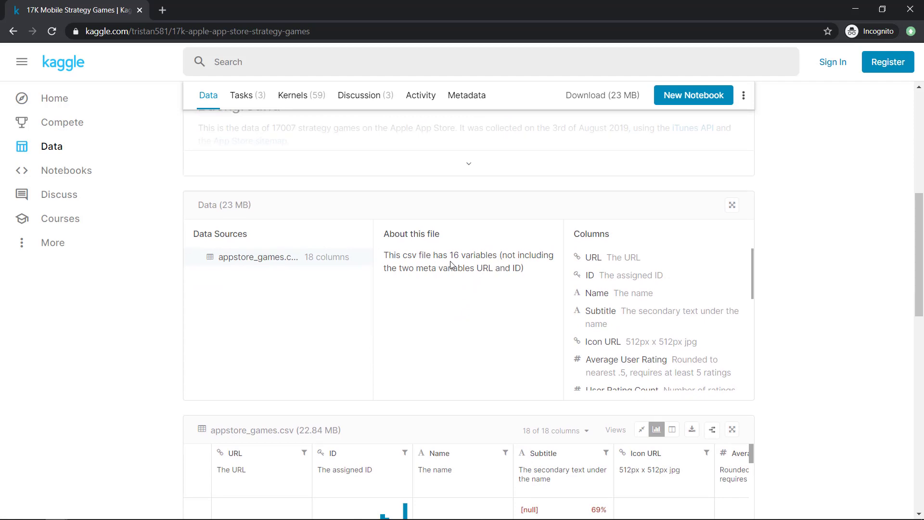
{"action": "scroll", "coordinate": [608, 263], "scroll_direction": "down", "scroll_amount": 3}
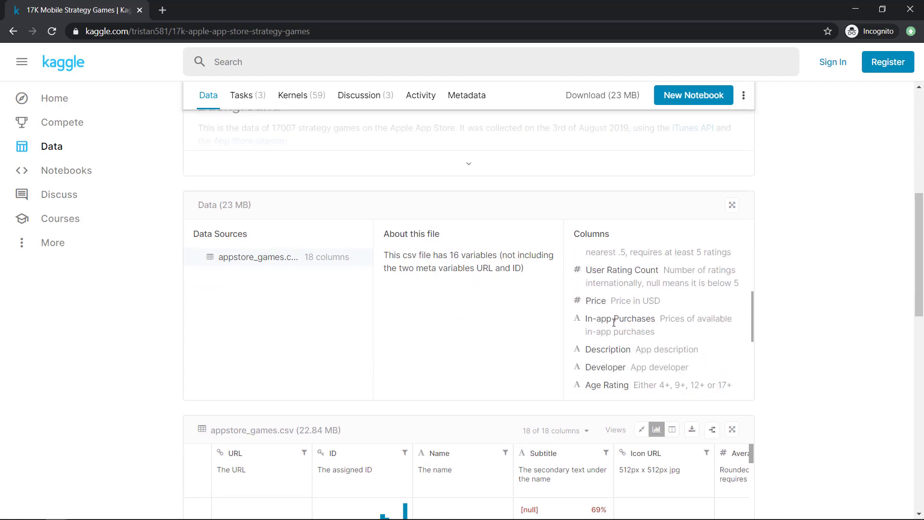
{"action": "scroll", "coordinate": [621, 346], "scroll_direction": "down", "scroll_amount": 3}
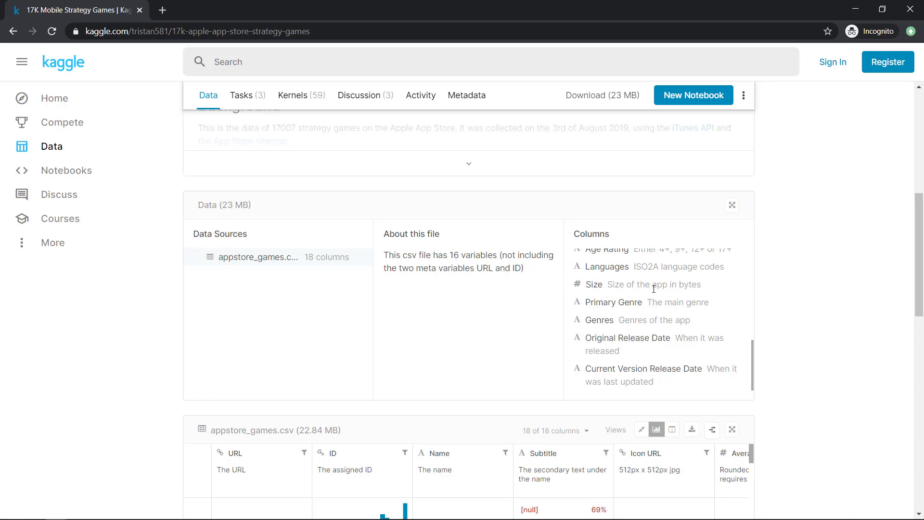
{"action": "scroll", "coordinate": [490, 337], "scroll_direction": "down", "scroll_amount": 4}
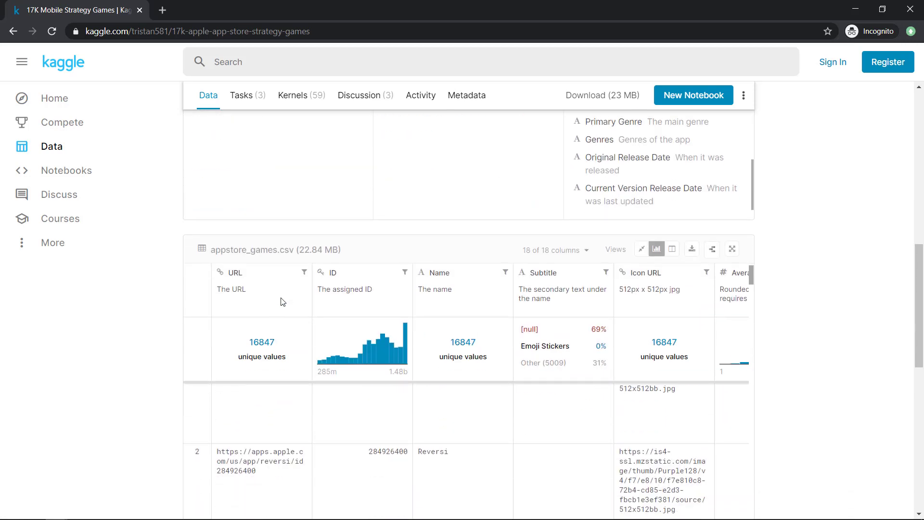
{"action": "scroll", "coordinate": [747, 351], "scroll_direction": "down", "scroll_amount": 3}
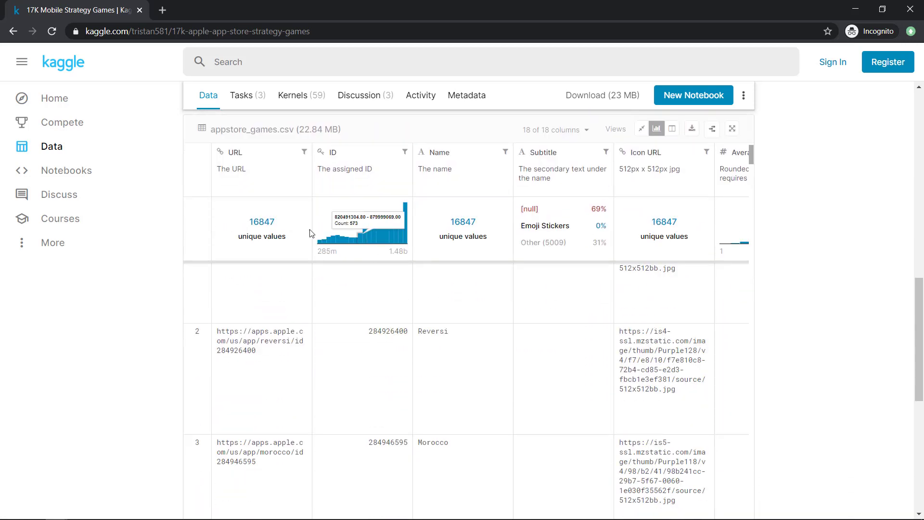
{"action": "scroll", "coordinate": [443, 299], "scroll_direction": "up", "scroll_amount": 1}
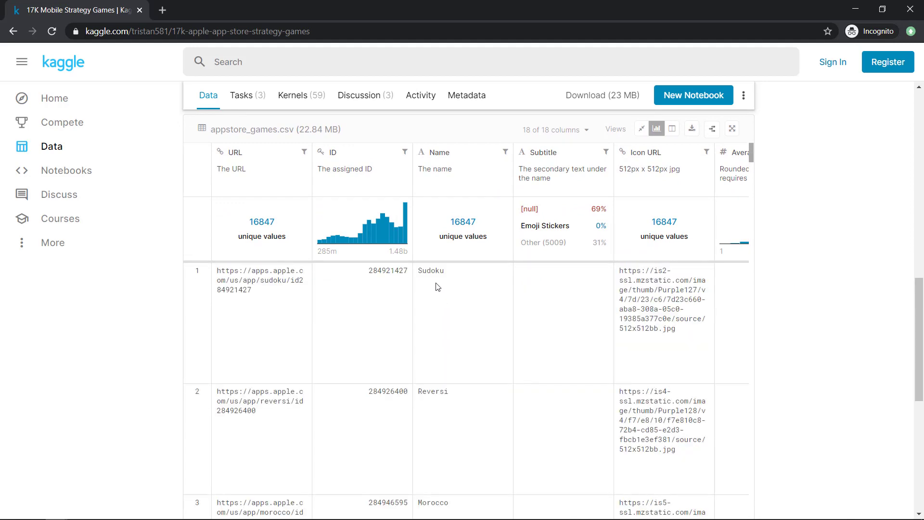
{"action": "scroll", "coordinate": [477, 327], "scroll_direction": "up", "scroll_amount": 8}
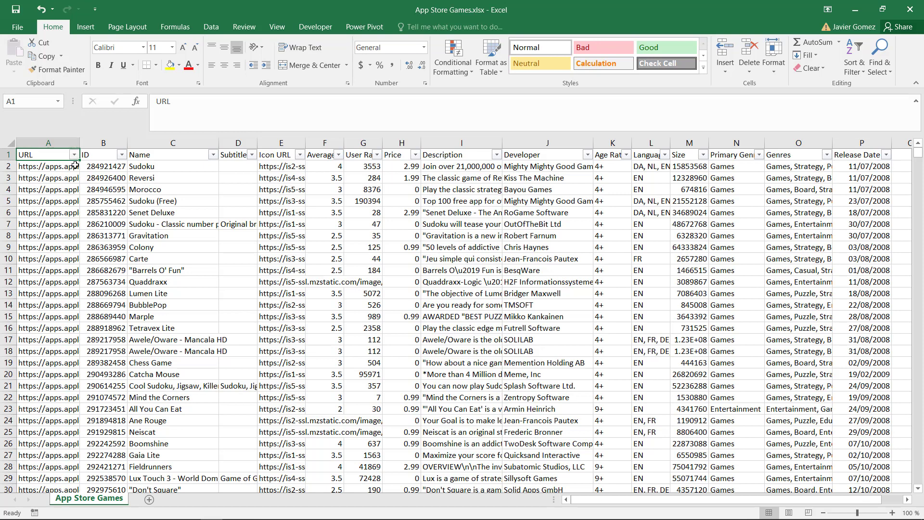
In the App Store Games.xlsx workbook in Excel, examine sample cells of the URL, ID, Name and Subtitle columns
{"action": "left_click", "coordinate": [45, 168]}
{"action": "left_click", "coordinate": [44, 179]}
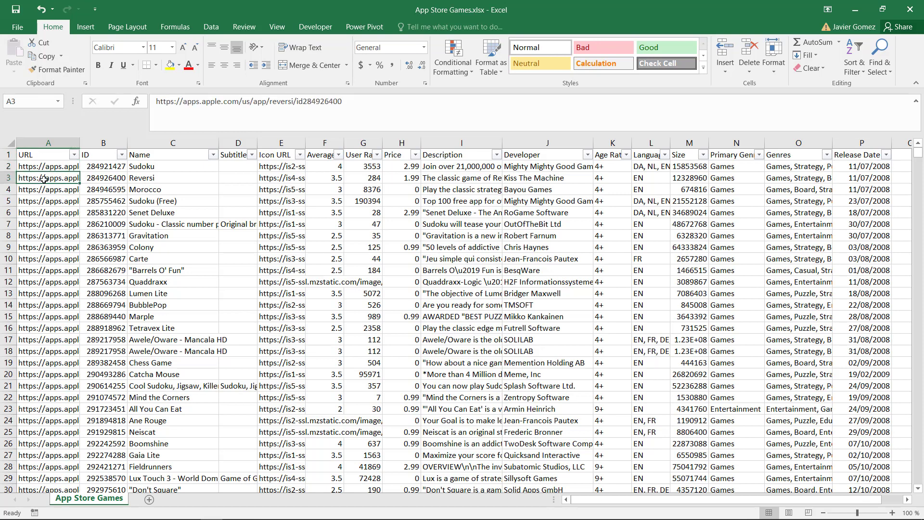
{"action": "left_click", "coordinate": [52, 191]}
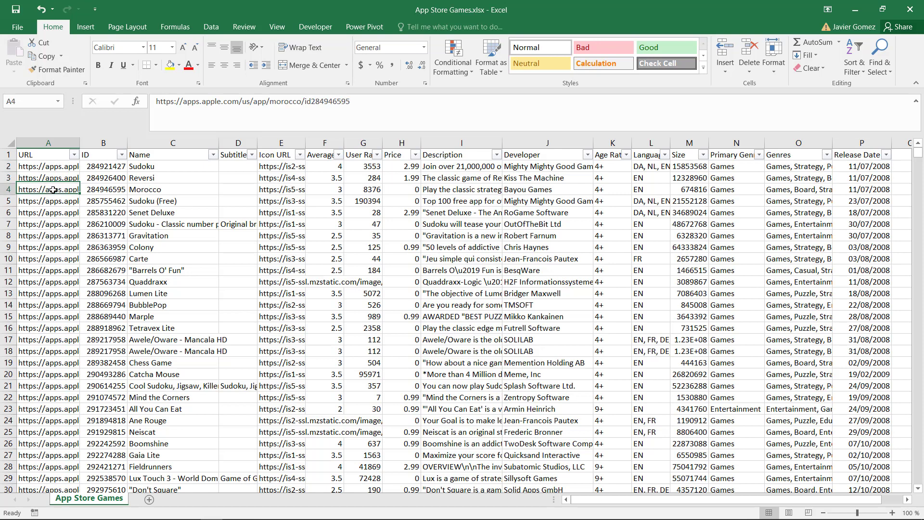
{"action": "left_click", "coordinate": [58, 169]}
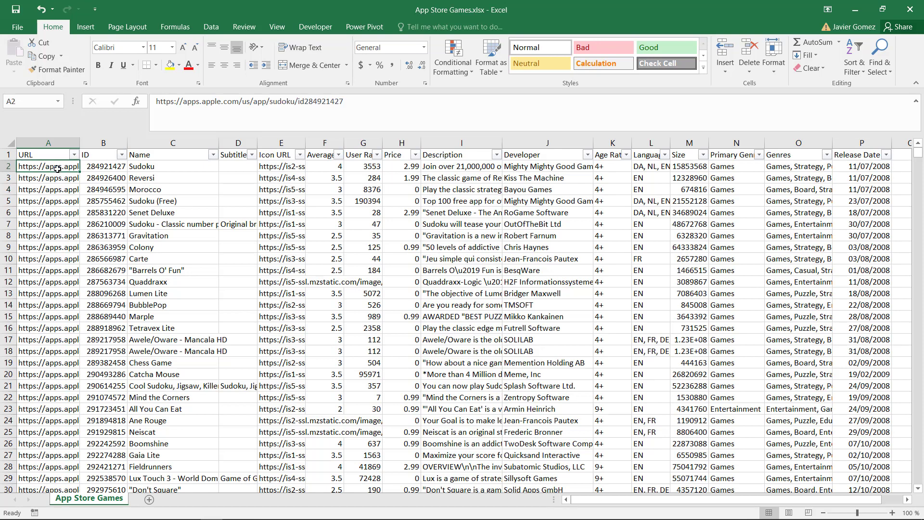
{"action": "left_click", "coordinate": [102, 166]}
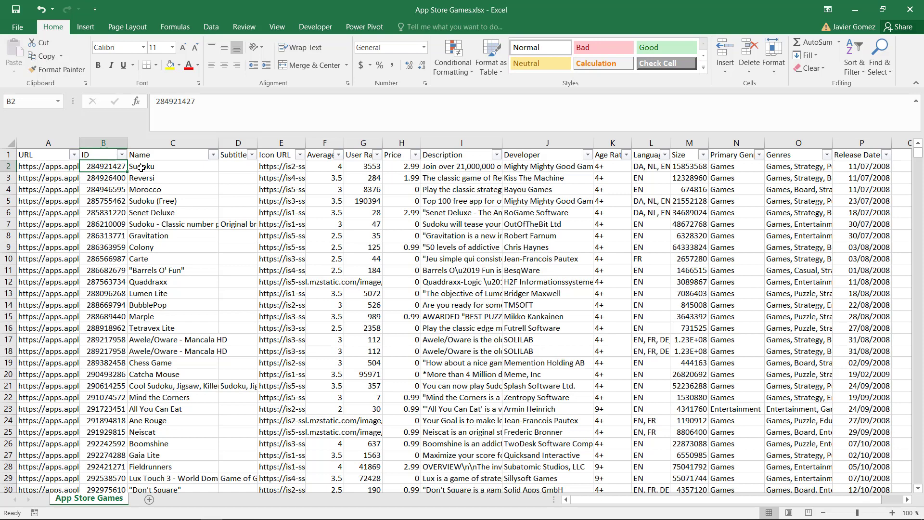
{"action": "left_click", "coordinate": [163, 167]}
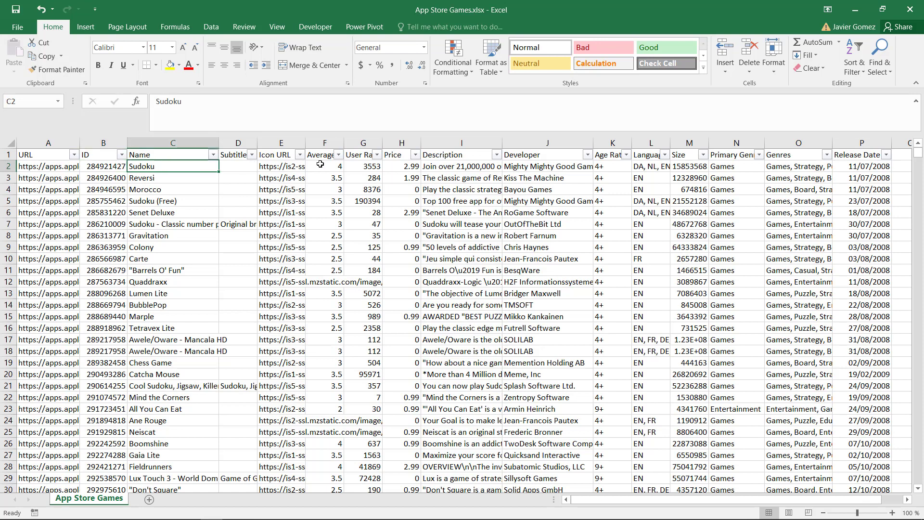
{"action": "left_click", "coordinate": [242, 167]}
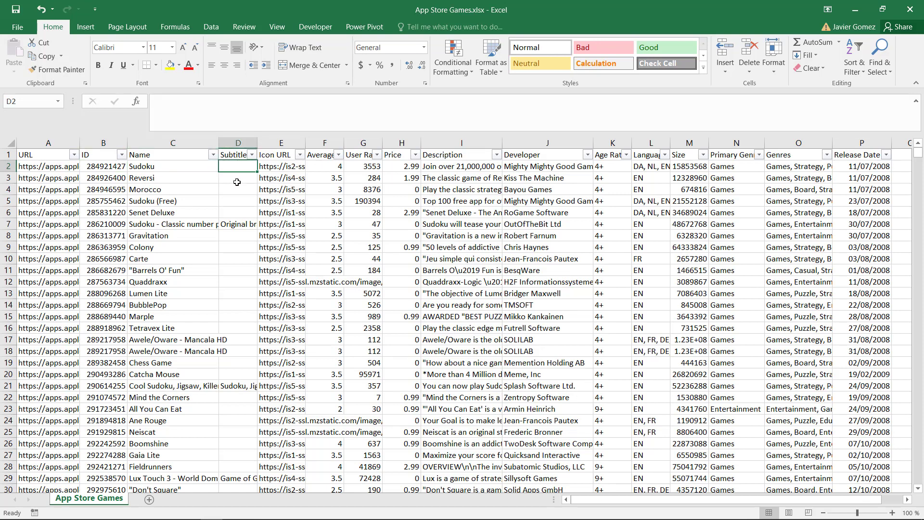
{"action": "left_click", "coordinate": [239, 212]}
Examine the full image links in several cells of the Icon URL column
{"action": "left_click", "coordinate": [272, 181]}
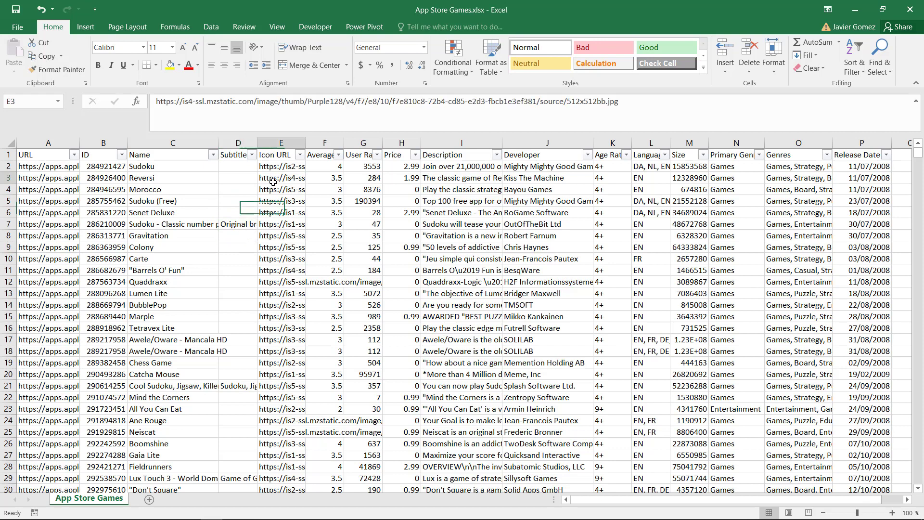
{"action": "left_click", "coordinate": [280, 167]}
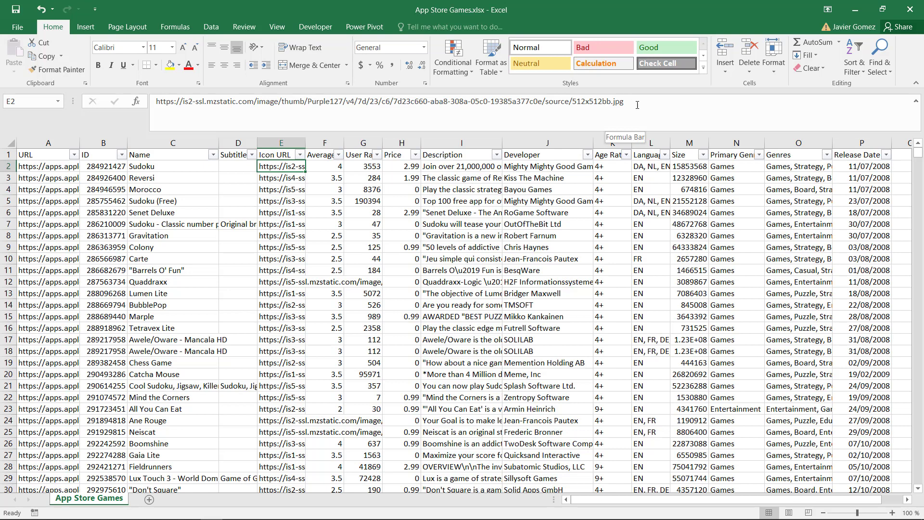
{"action": "left_click", "coordinate": [287, 182]}
{"action": "left_click", "coordinate": [281, 212]}
{"action": "left_click", "coordinate": [278, 247]}
{"action": "left_click", "coordinate": [277, 270]}
{"action": "left_click", "coordinate": [277, 350]}
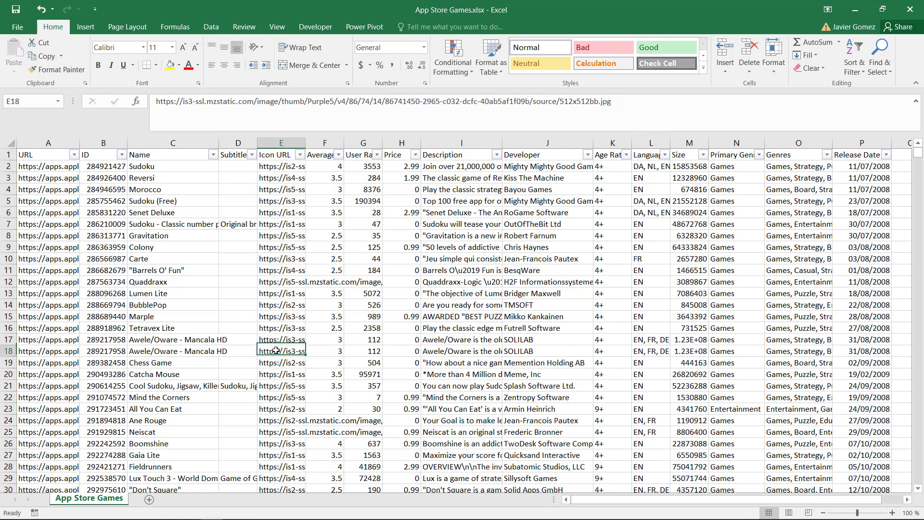
{"action": "left_click", "coordinate": [278, 385]}
{"action": "left_click", "coordinate": [282, 420]}
{"action": "left_click", "coordinate": [294, 215]}
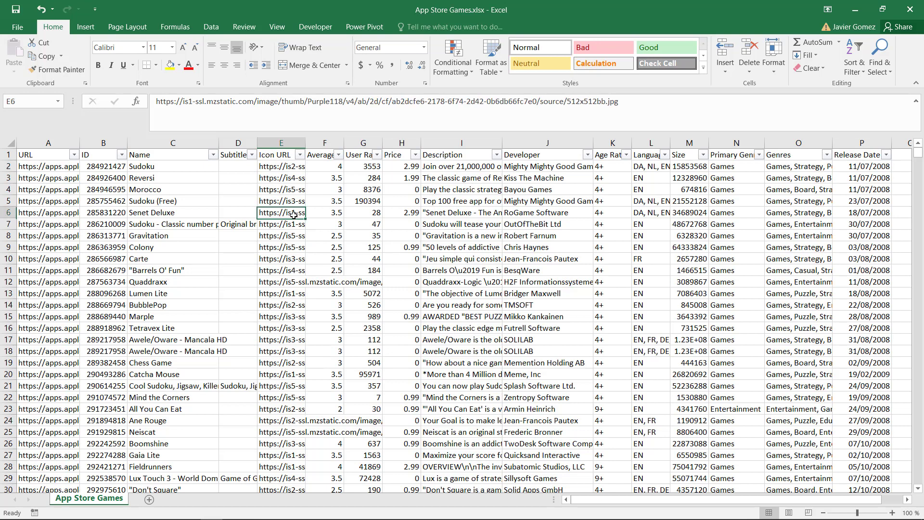
{"action": "left_click", "coordinate": [293, 177]}
Check the full header names of the Average User Rating, User Rating Count, Price and Description columns
{"action": "left_click", "coordinate": [323, 155]}
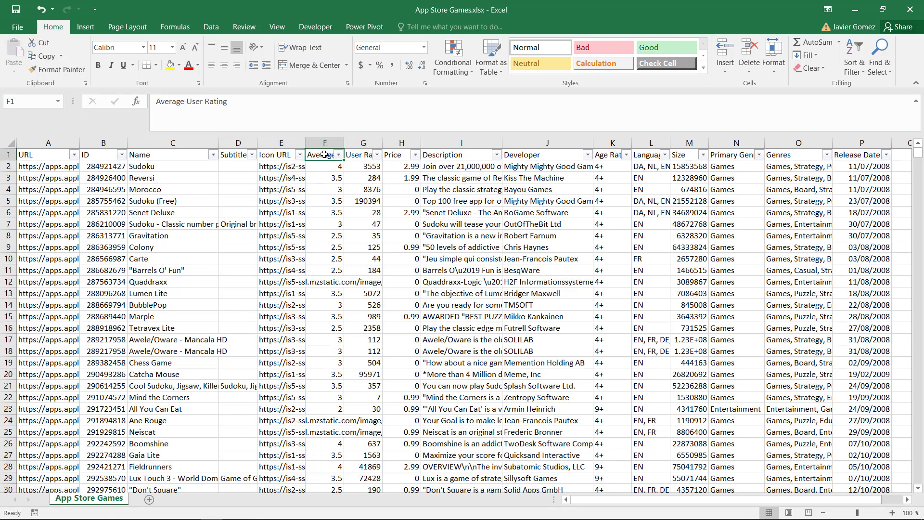
{"action": "left_click", "coordinate": [356, 151]}
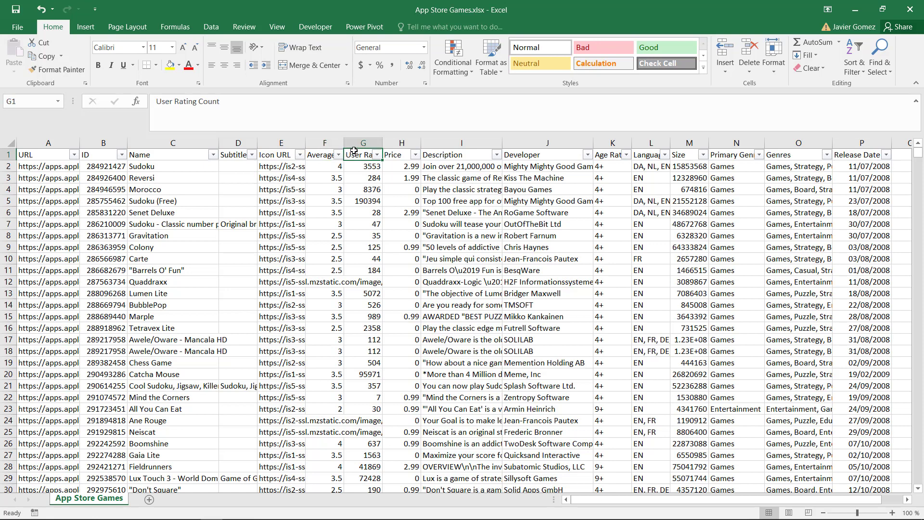
{"action": "left_click", "coordinate": [398, 154]}
{"action": "left_click", "coordinate": [439, 157]}
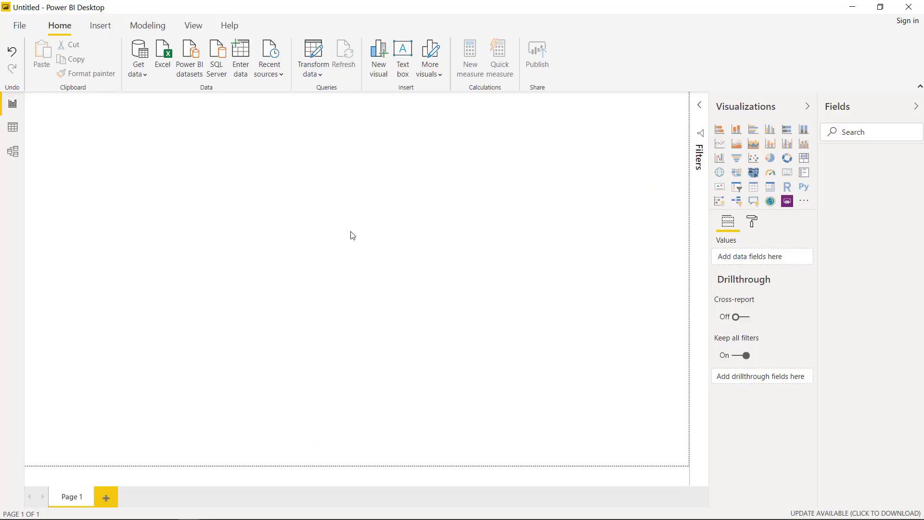
Import the App Store Games sheet from the App Store Games.xlsx workbook and open it for transformation in Power Query Editor
{"action": "left_click", "coordinate": [163, 57]}
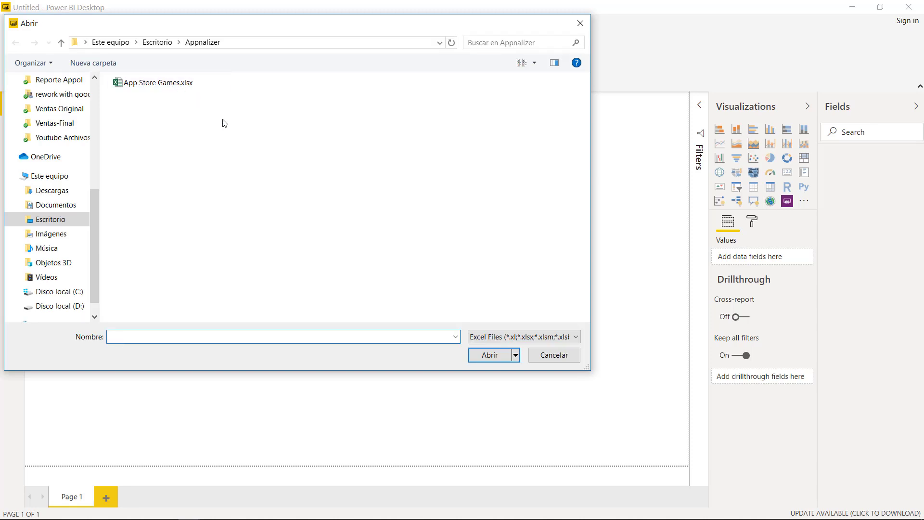
{"action": "double_click", "coordinate": [161, 86]}
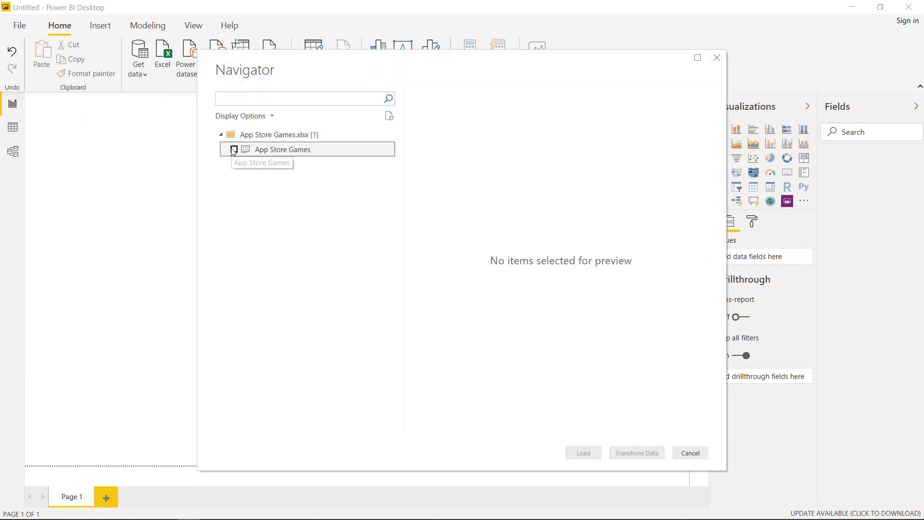
{"action": "left_click", "coordinate": [234, 149]}
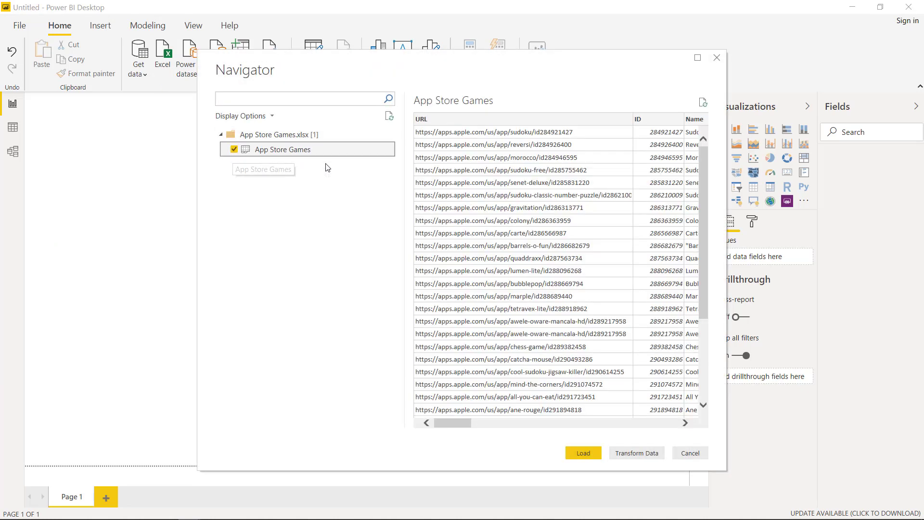
{"action": "left_click_drag", "start_coordinate": [458, 421], "coordinate": [570, 419]}
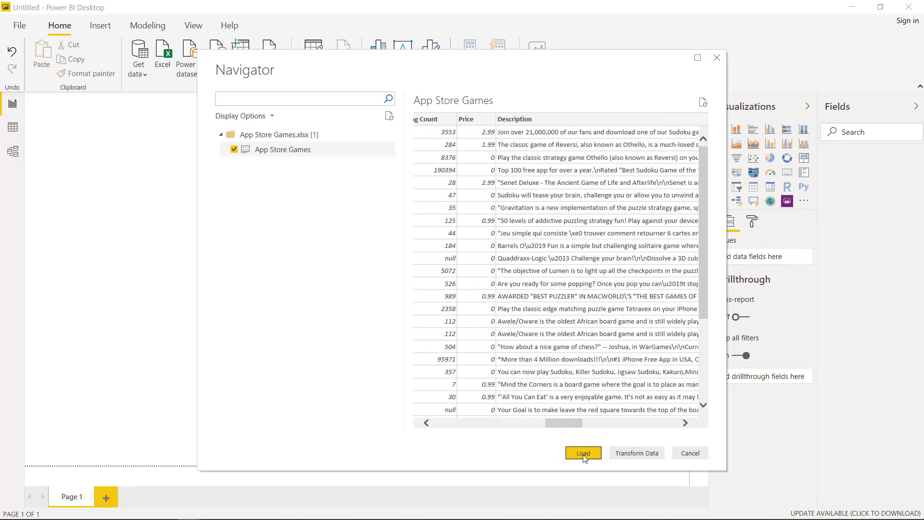
{"action": "left_click", "coordinate": [636, 453]}
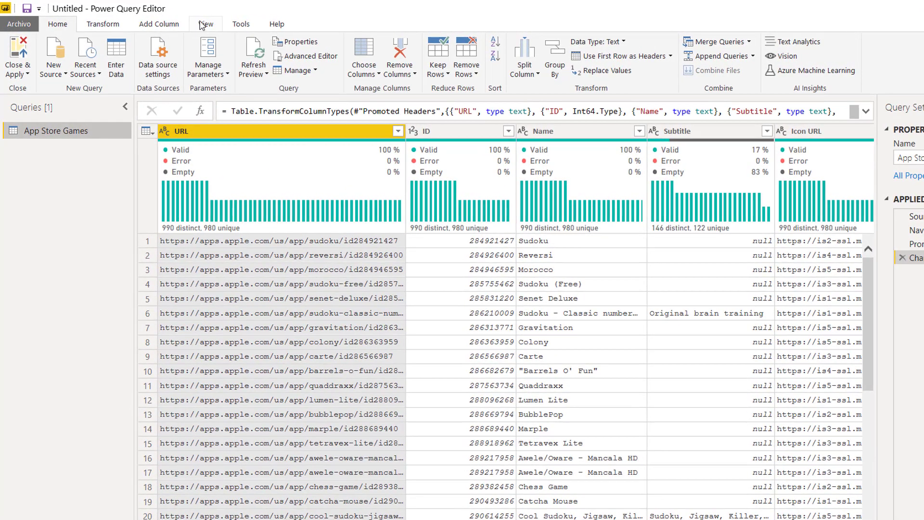
Hide and restore the Query Settings pane, and do the same with the formula bar
{"action": "left_click", "coordinate": [203, 24]}
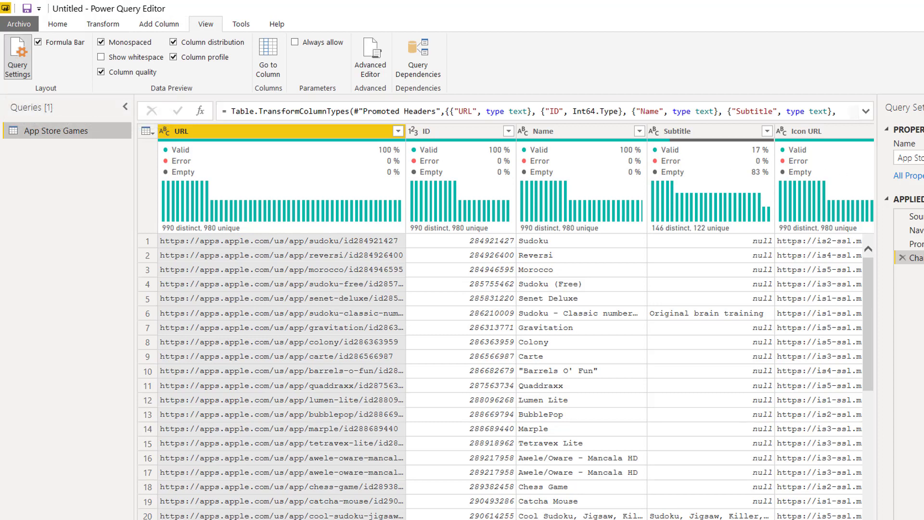
{"action": "left_click", "coordinate": [20, 72]}
{"action": "left_click", "coordinate": [20, 72]}
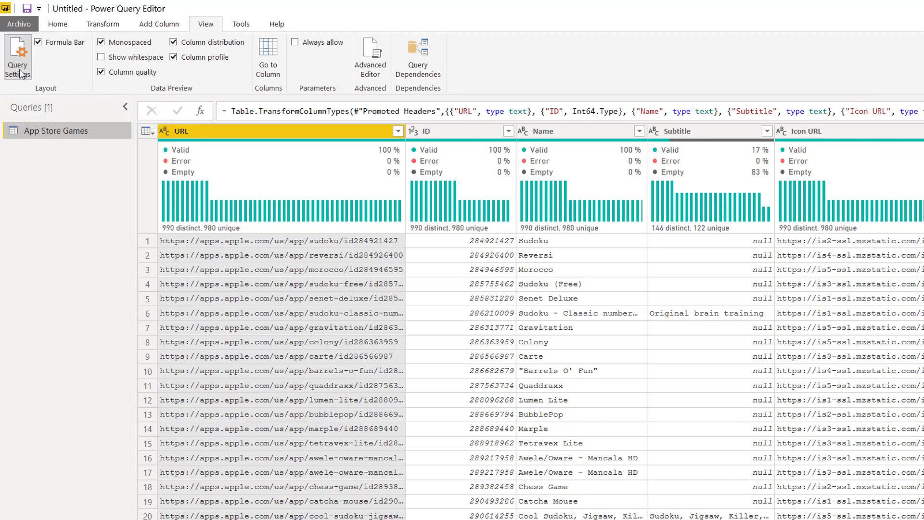
{"action": "left_click", "coordinate": [39, 45]}
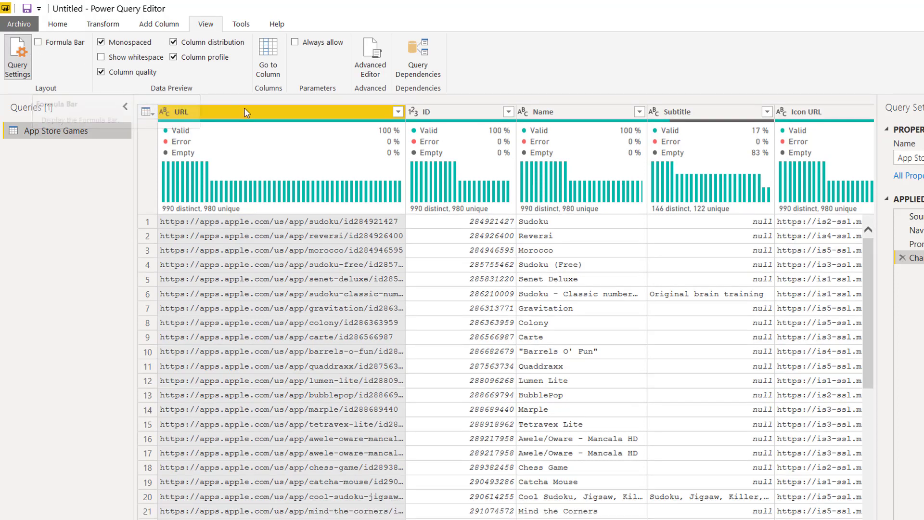
{"action": "left_click", "coordinate": [51, 44]}
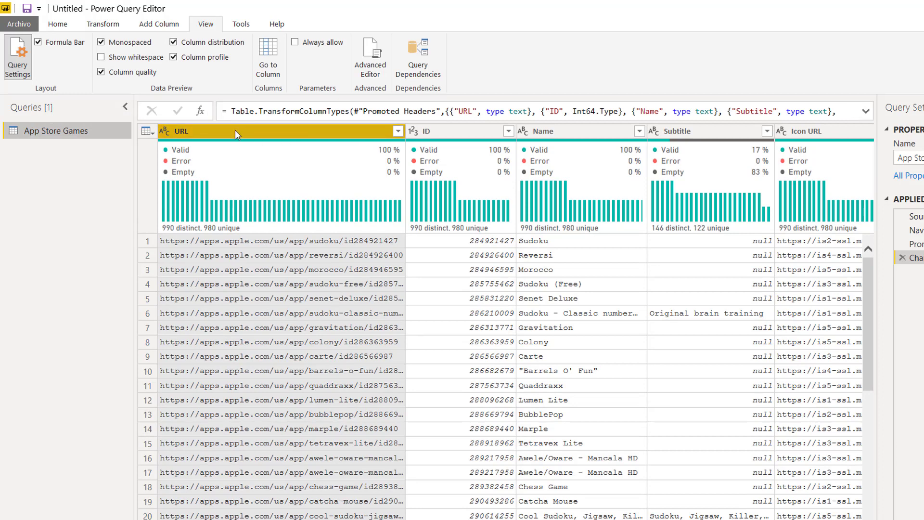
Turn off the column quality, column profile, column distribution and monospaced options of the data preview
{"action": "left_click", "coordinate": [124, 73]}
{"action": "left_click", "coordinate": [174, 58]}
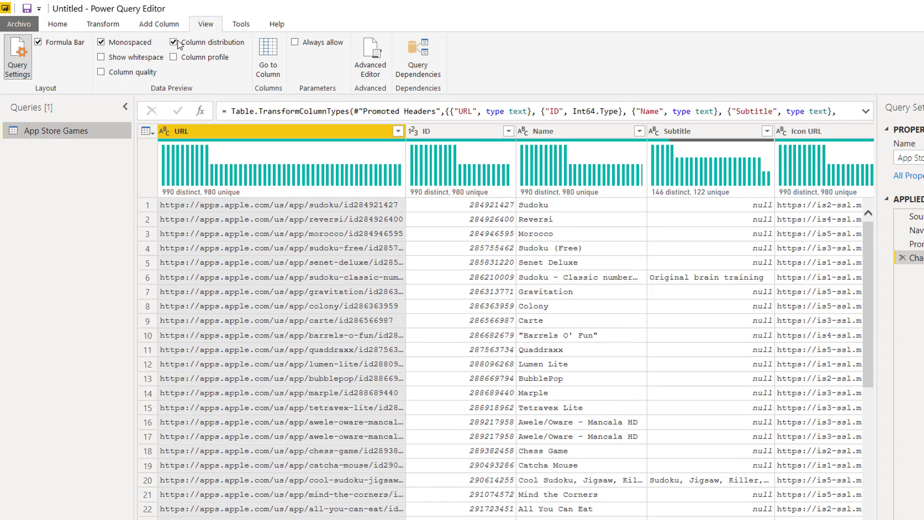
{"action": "left_click", "coordinate": [174, 42]}
{"action": "left_click", "coordinate": [108, 43]}
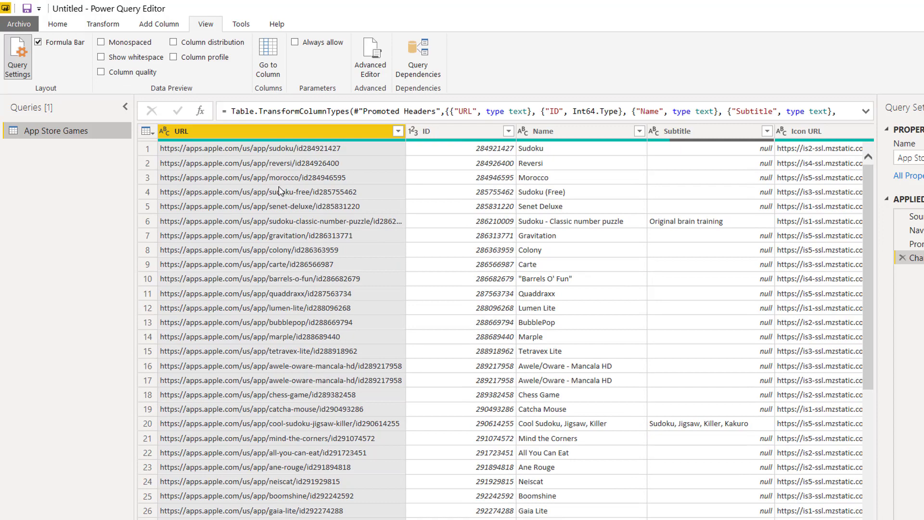
Examine the table's columns, the quality bars beneath their headers, the column profiling scope options and sample Name cells
{"action": "scroll", "coordinate": [506, 322], "scroll_direction": "right", "scroll_amount": 10}
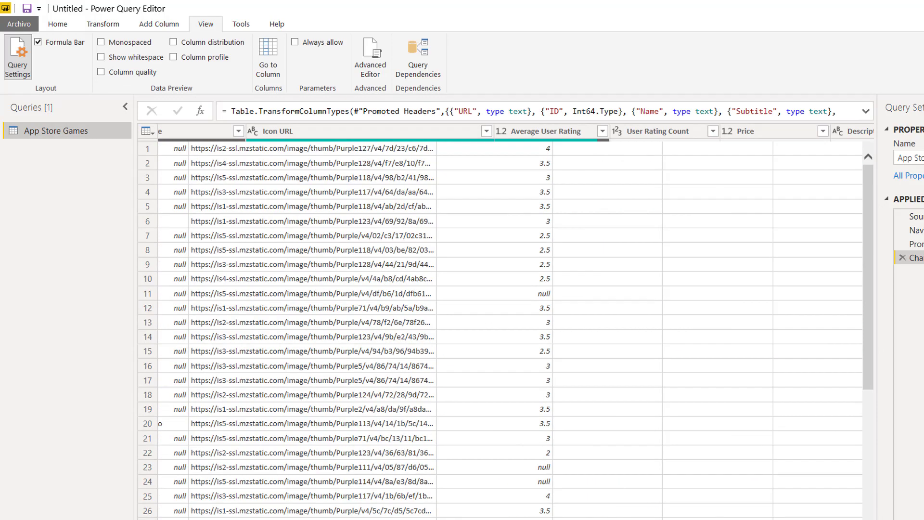
{"action": "scroll", "coordinate": [505, 322], "scroll_direction": "left", "scroll_amount": 10}
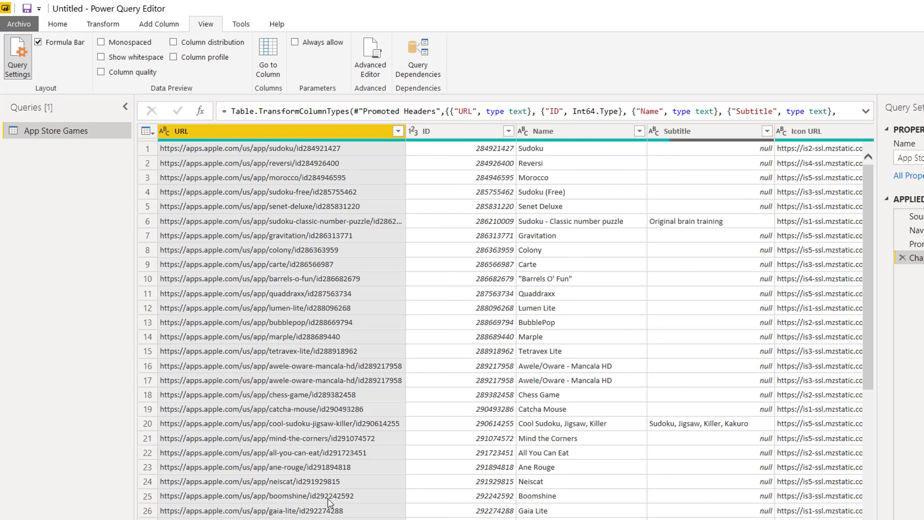
{"action": "scroll", "coordinate": [540, 212], "scroll_direction": "right", "scroll_amount": 4}
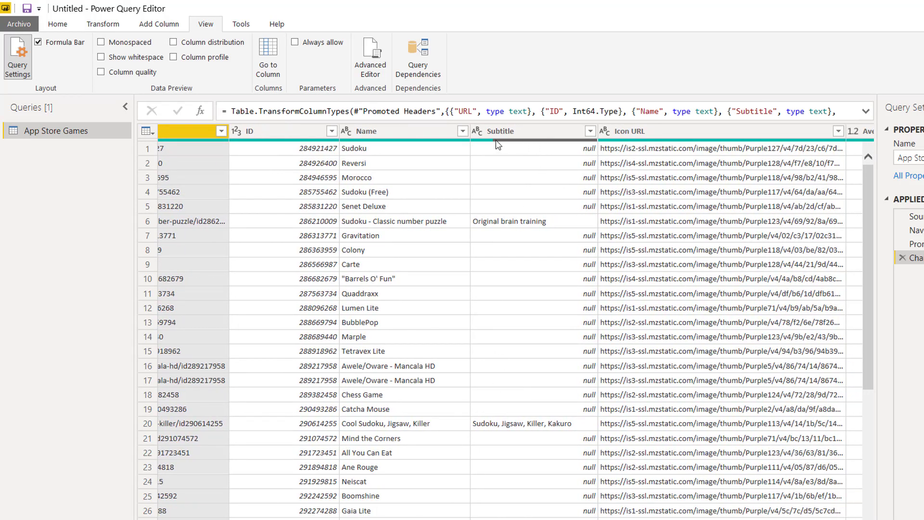
{"action": "mouse_move", "coordinate": [491, 144]}
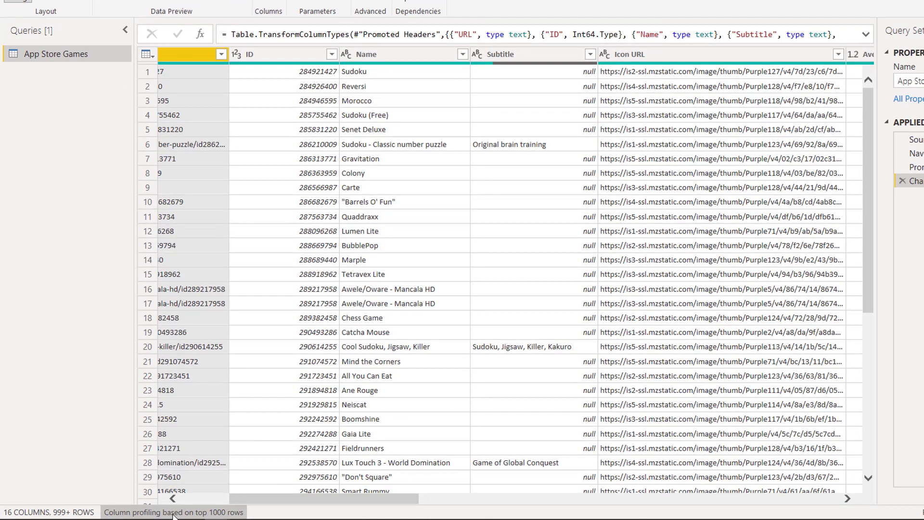
{"action": "left_click_drag", "start_coordinate": [263, 501], "coordinate": [195, 496]}
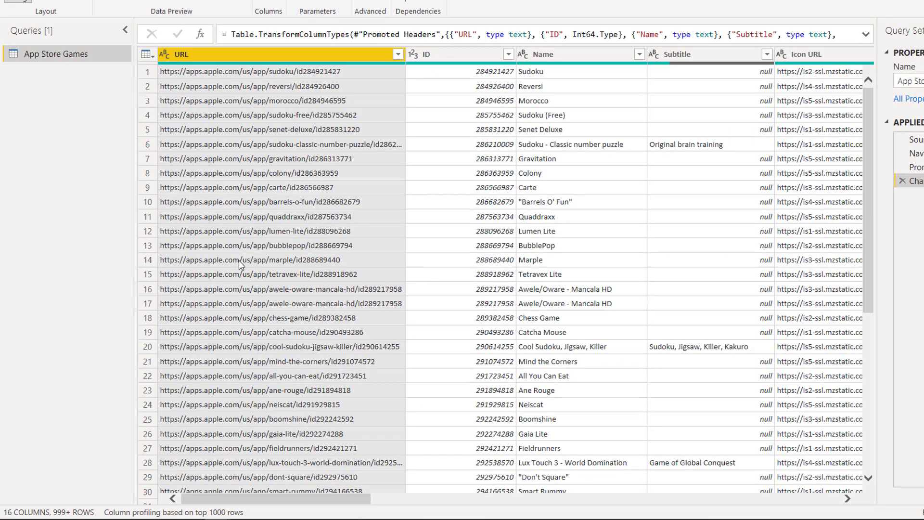
{"action": "left_click", "coordinate": [173, 512]}
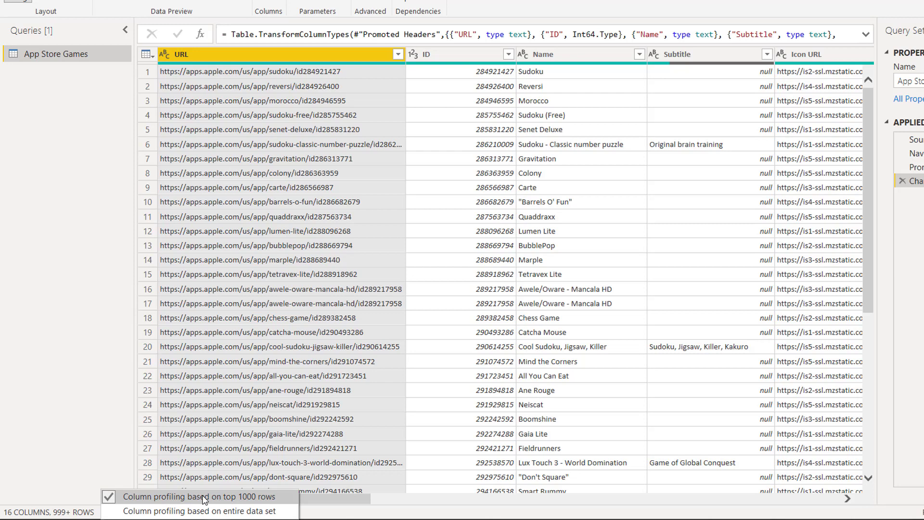
{"action": "left_click", "coordinate": [551, 265]}
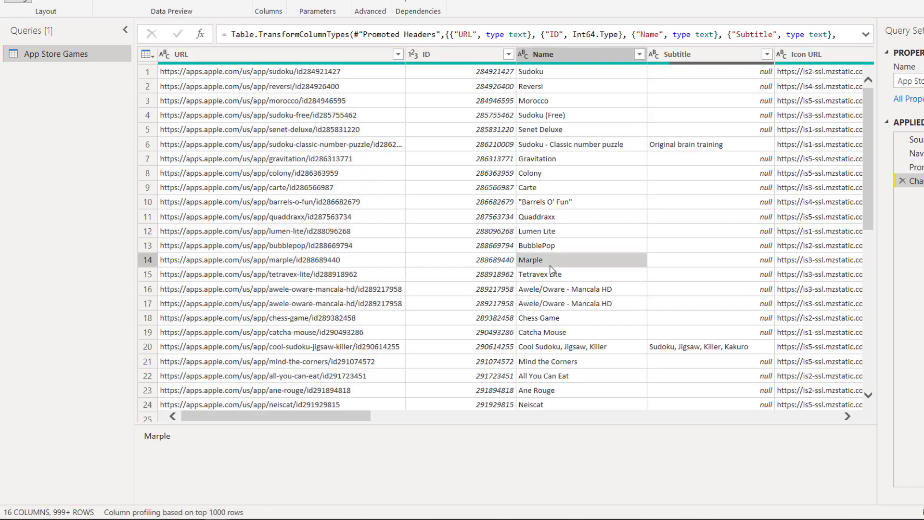
{"action": "left_click", "coordinate": [568, 135]}
{"action": "left_click", "coordinate": [539, 83]}
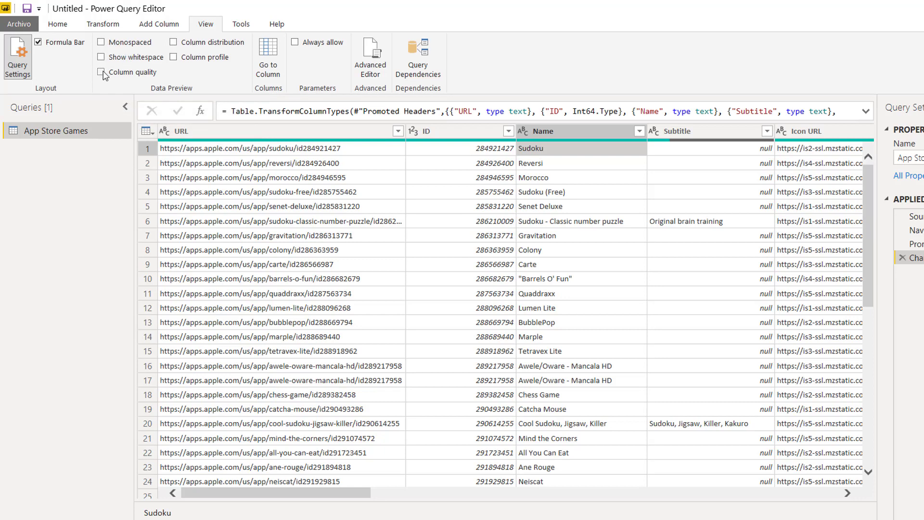
Compare the data preview with and without monospaced font, leaving the monospaced font on
{"action": "left_click", "coordinate": [103, 44]}
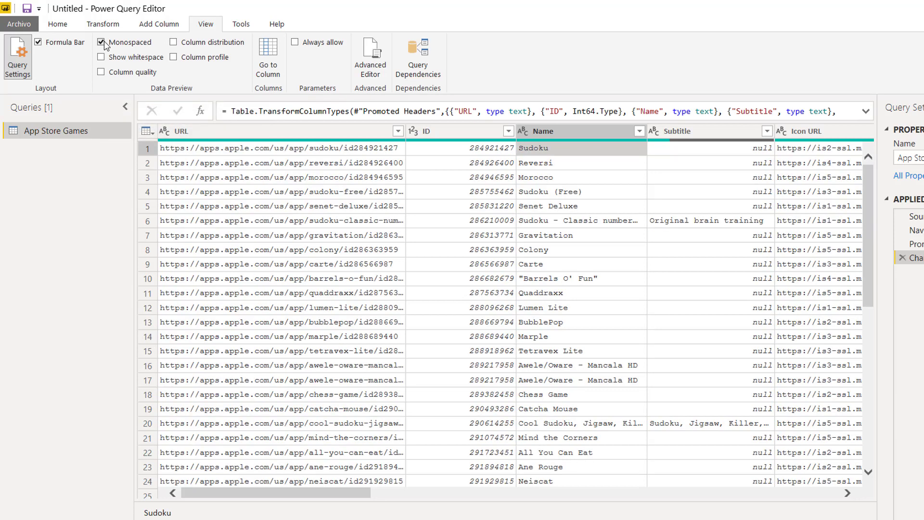
{"action": "left_click", "coordinate": [102, 43]}
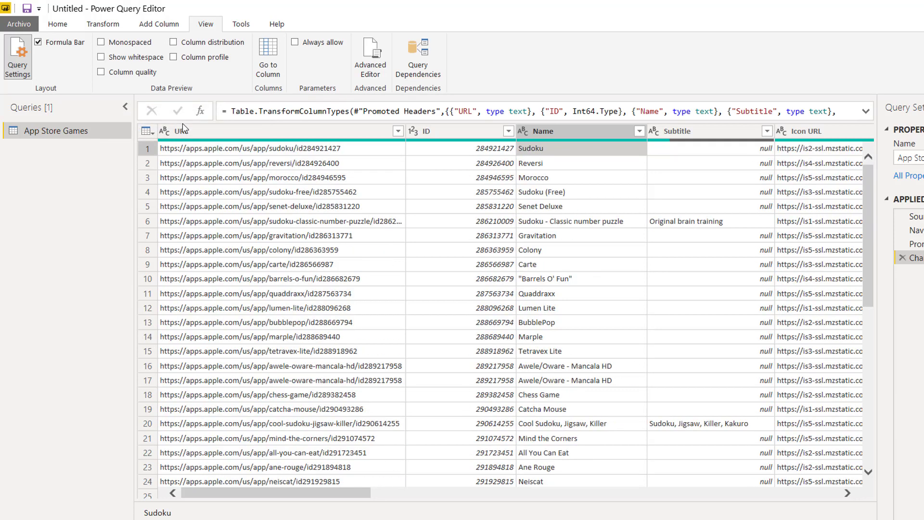
{"action": "left_click", "coordinate": [105, 43]}
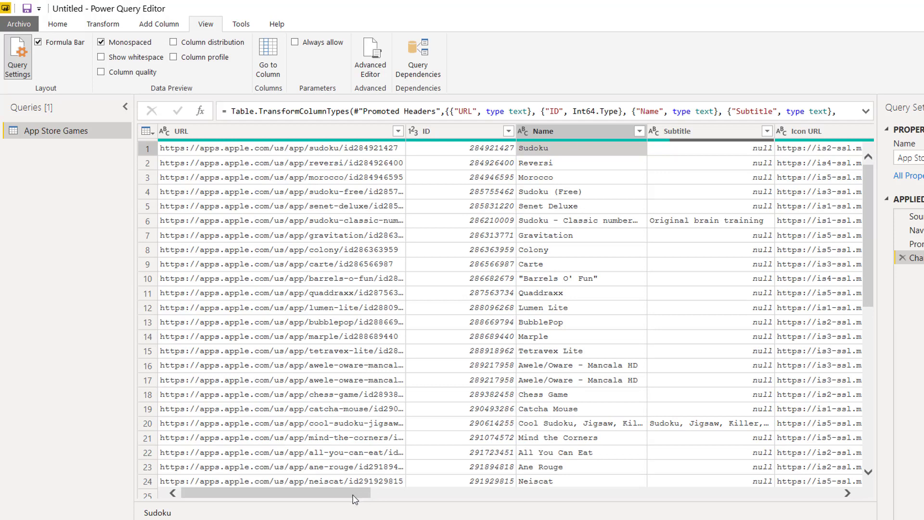
{"action": "mouse_move", "coordinate": [355, 499]}
{"action": "left_mouse_down"}
{"action": "mouse_move", "coordinate": [486, 498]}
{"action": "mouse_move", "coordinate": [355, 498]}
{"action": "left_mouse_up"}
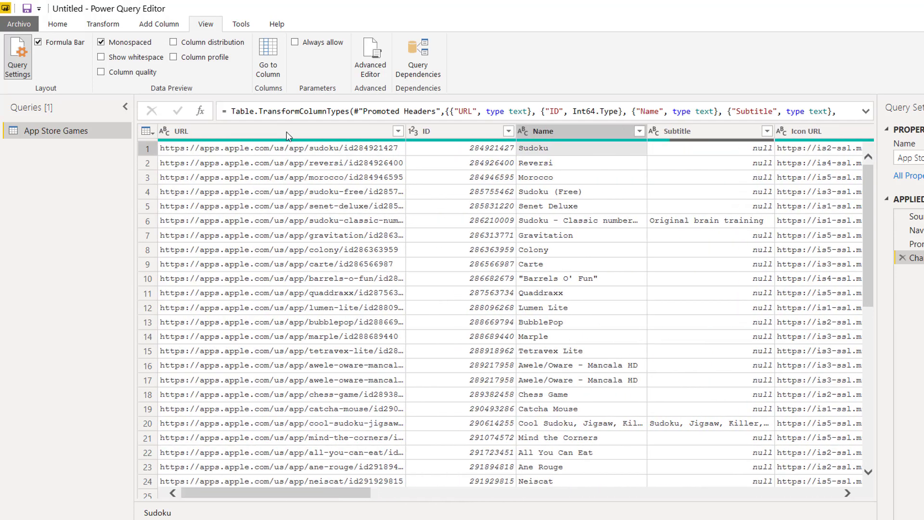
Show the column distribution charts and examine those of the URL and ID columns
{"action": "left_click", "coordinate": [174, 42]}
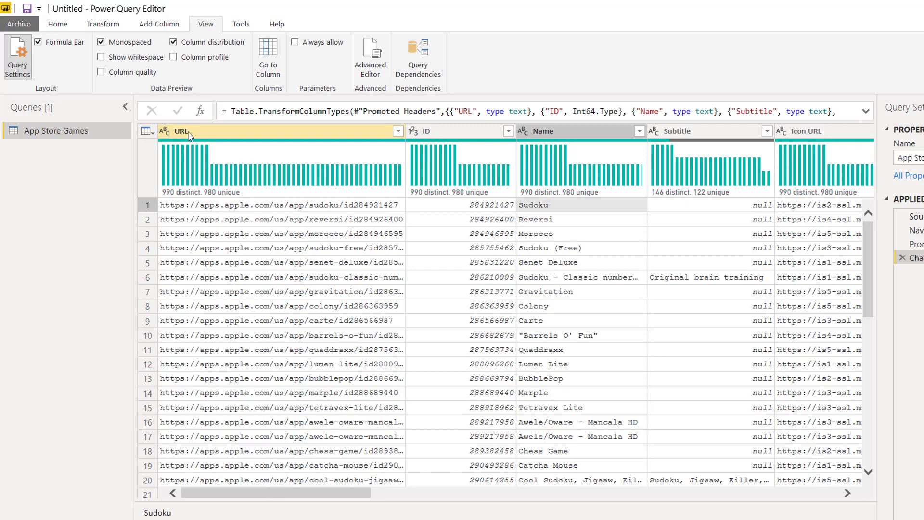
{"action": "mouse_move", "coordinate": [193, 179]}
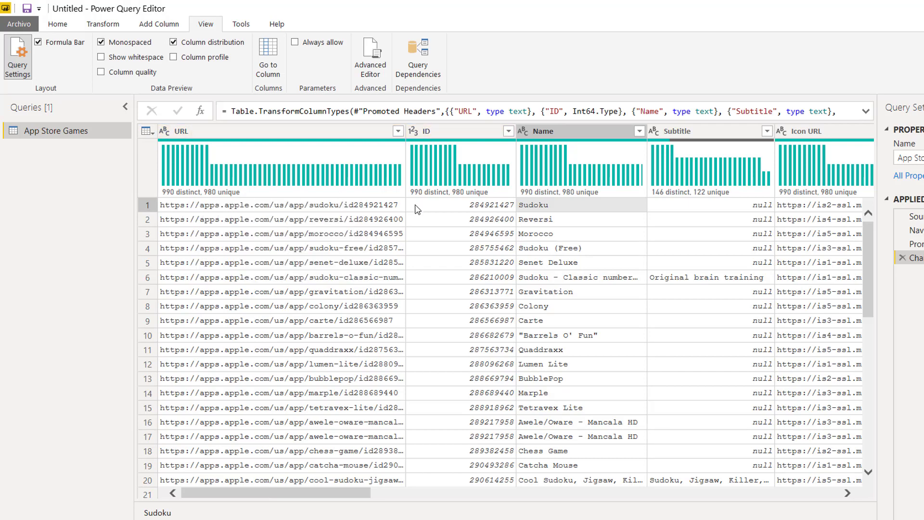
{"action": "mouse_move", "coordinate": [465, 197]}
{"action": "left_click_drag", "start_coordinate": [371, 490], "coordinate": [332, 486]}
Show whitespace in the data preview and widen the Description column to reveal more of its text
{"action": "left_click", "coordinate": [123, 58]}
{"action": "left_click_drag", "start_coordinate": [346, 496], "coordinate": [609, 492]}
{"action": "left_click_drag", "start_coordinate": [653, 131], "coordinate": [797, 202]}
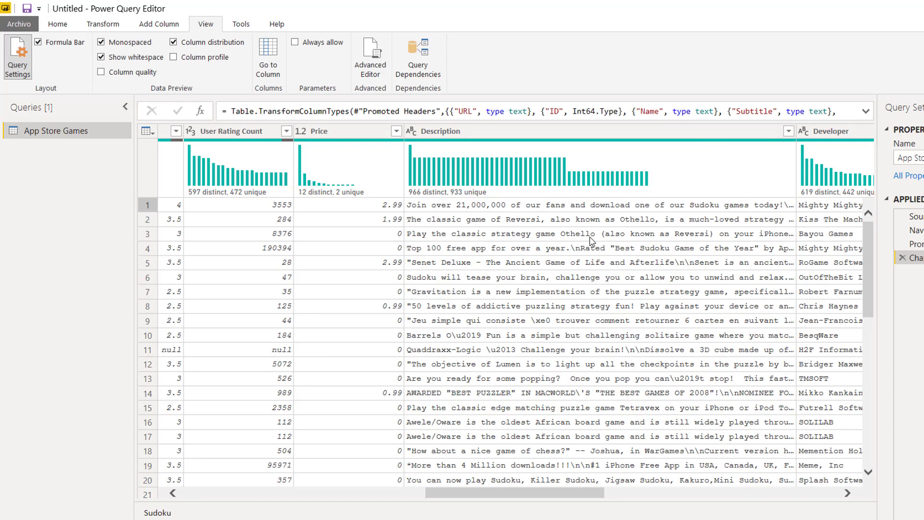
Enable column quality for the data preview and display the column profile for the URL column
{"action": "left_click", "coordinate": [174, 58]}
{"action": "left_click_drag", "start_coordinate": [472, 496], "coordinate": [227, 493]}
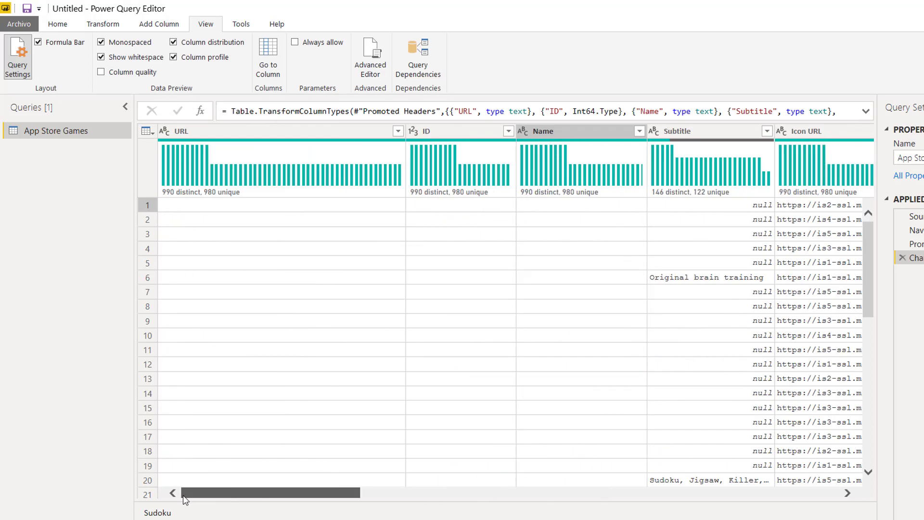
{"action": "left_click", "coordinate": [153, 75]}
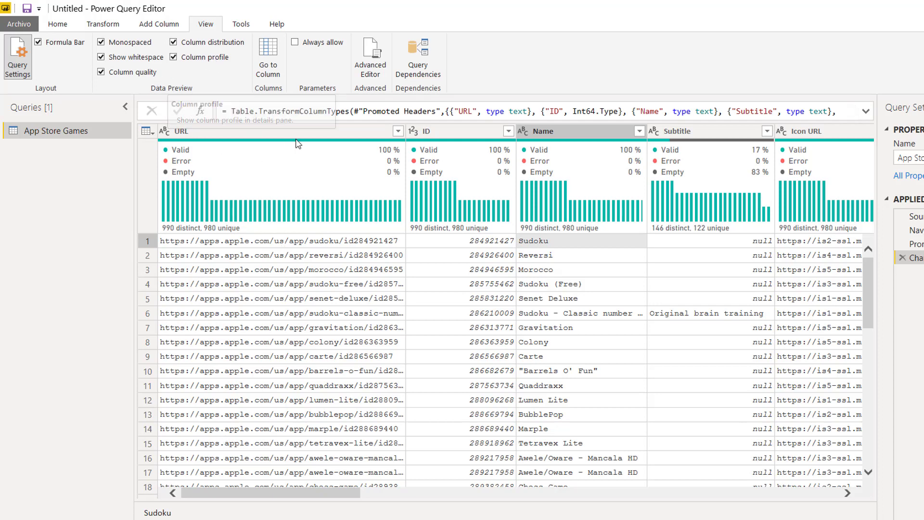
{"action": "left_click", "coordinate": [200, 57]}
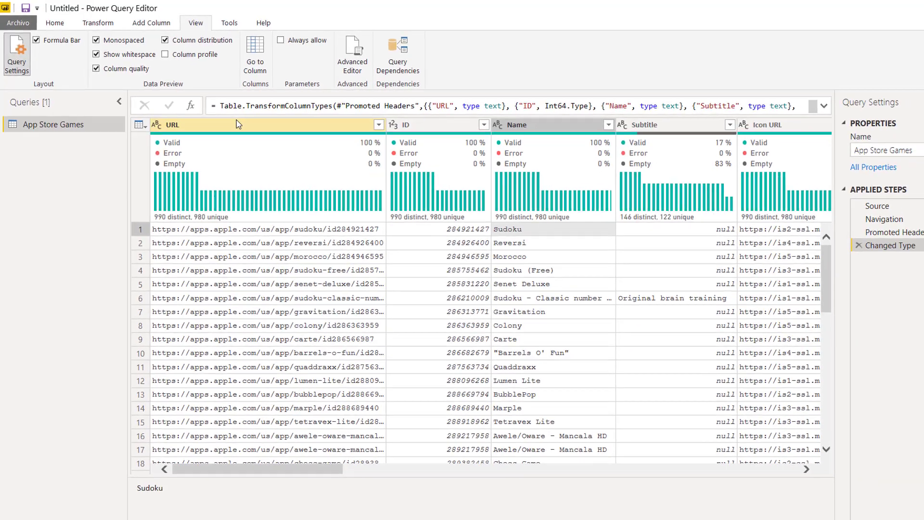
{"action": "left_click", "coordinate": [236, 120]}
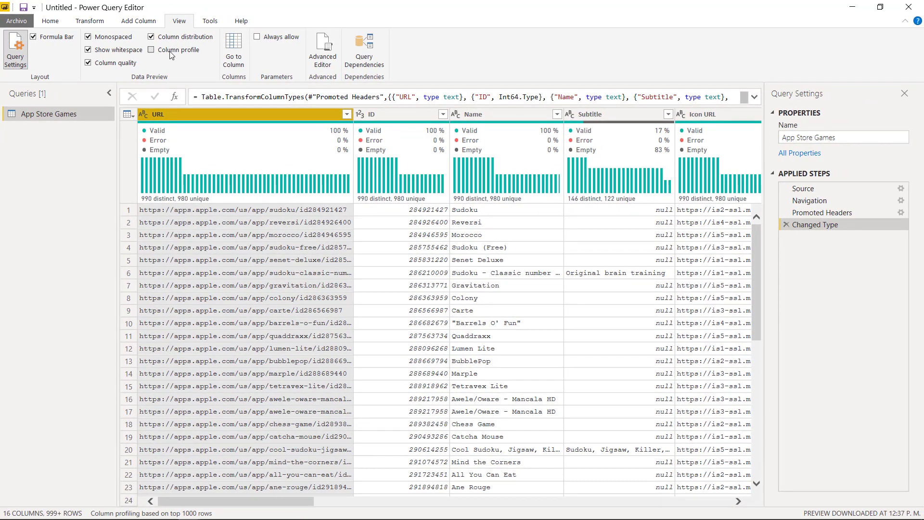
{"action": "left_click", "coordinate": [152, 50]}
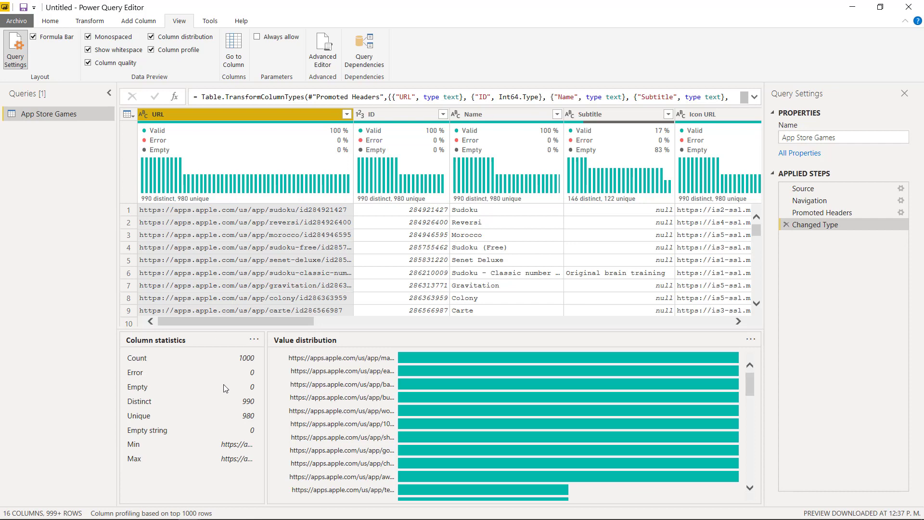
Examine the column statistics and value distribution of the ID and Primary Genre columns
{"action": "left_click", "coordinate": [375, 115]}
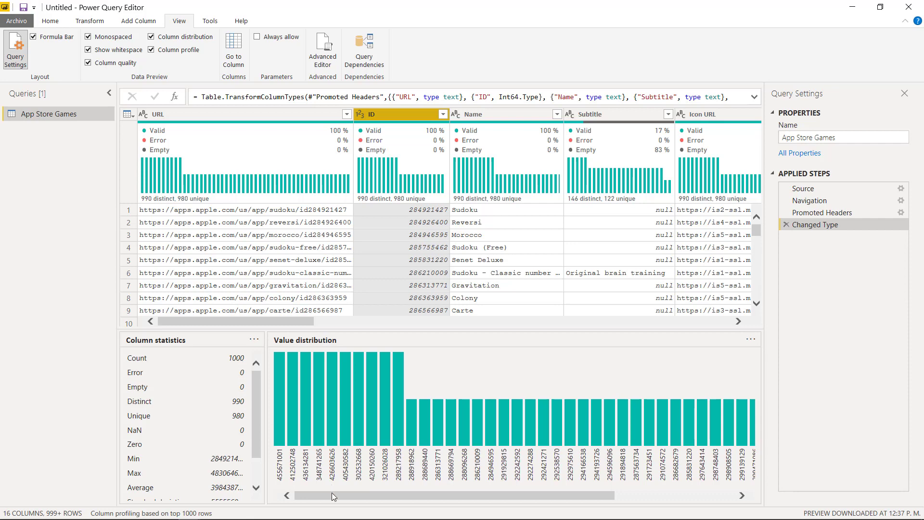
{"action": "mouse_move", "coordinate": [333, 496]}
{"action": "left_mouse_down"}
{"action": "mouse_move", "coordinate": [400, 495]}
{"action": "mouse_move", "coordinate": [334, 496]}
{"action": "left_mouse_up"}
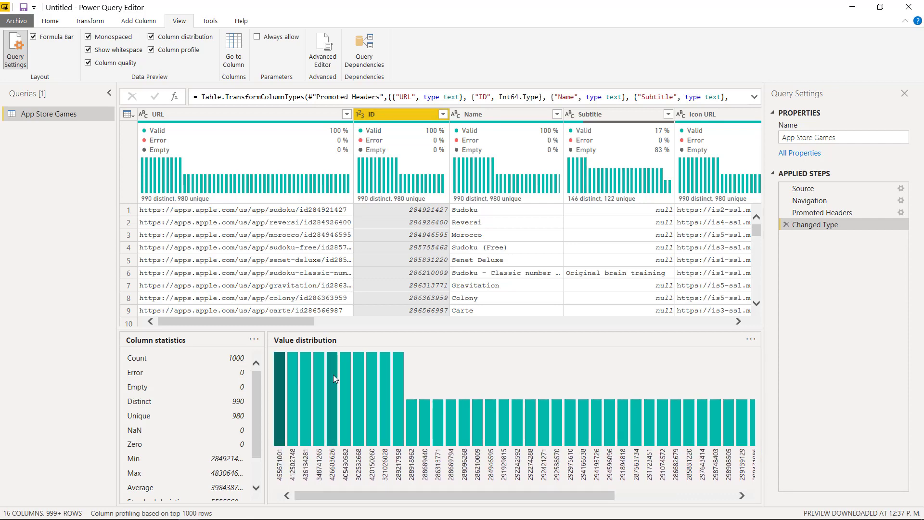
{"action": "left_click_drag", "start_coordinate": [312, 325], "coordinate": [719, 348]}
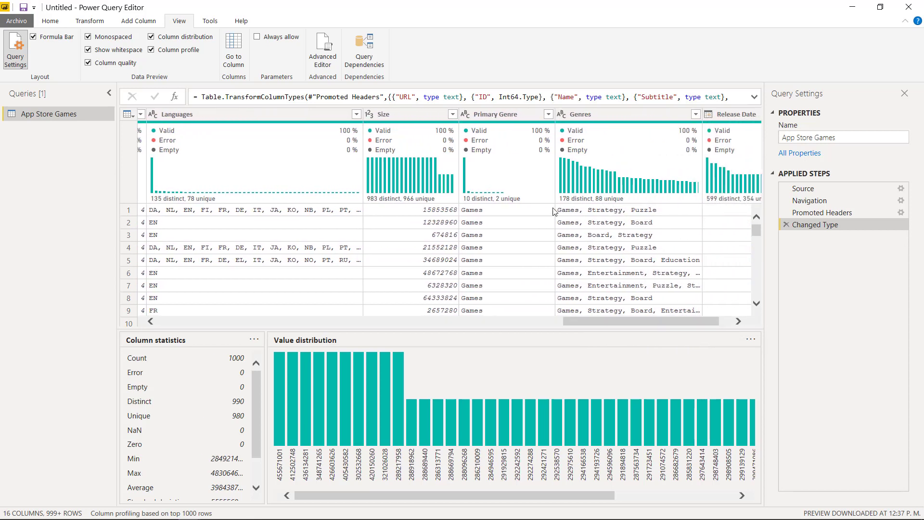
{"action": "left_click", "coordinate": [511, 117]}
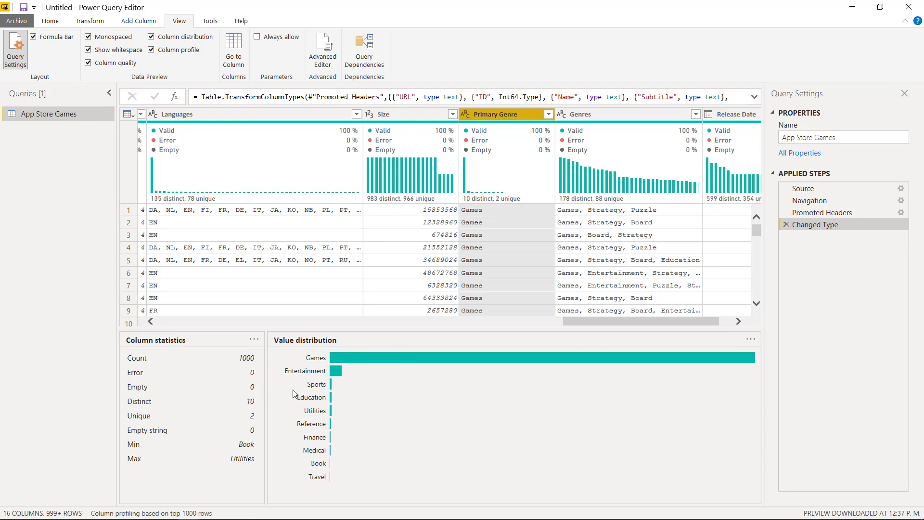
Turn off the column profile for the data preview
{"action": "mouse_move", "coordinate": [337, 363]}
{"action": "left_click_drag", "start_coordinate": [564, 320], "coordinate": [179, 341]}
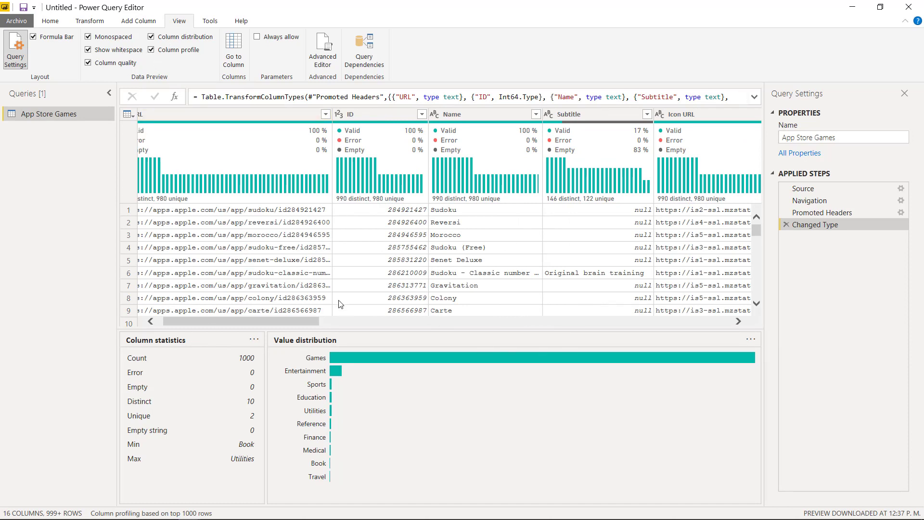
{"action": "left_click_drag", "start_coordinate": [243, 321], "coordinate": [236, 327]}
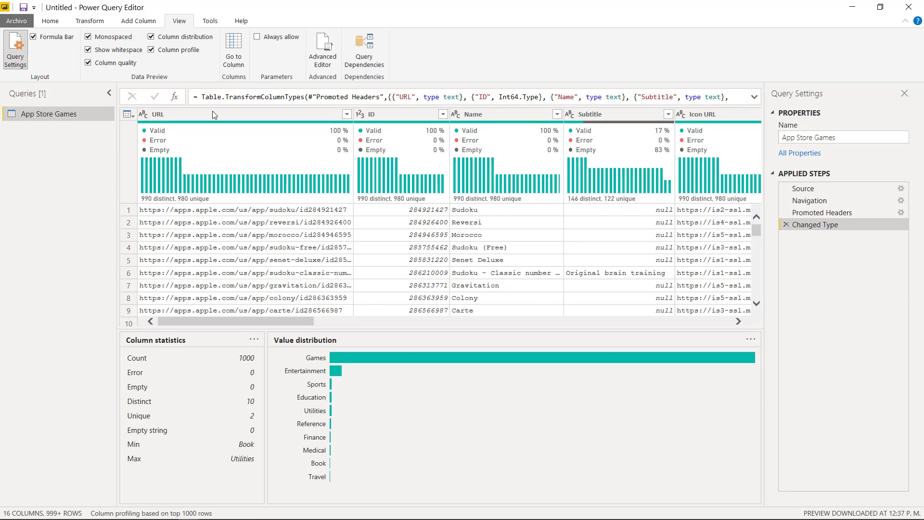
{"action": "left_click", "coordinate": [160, 54]}
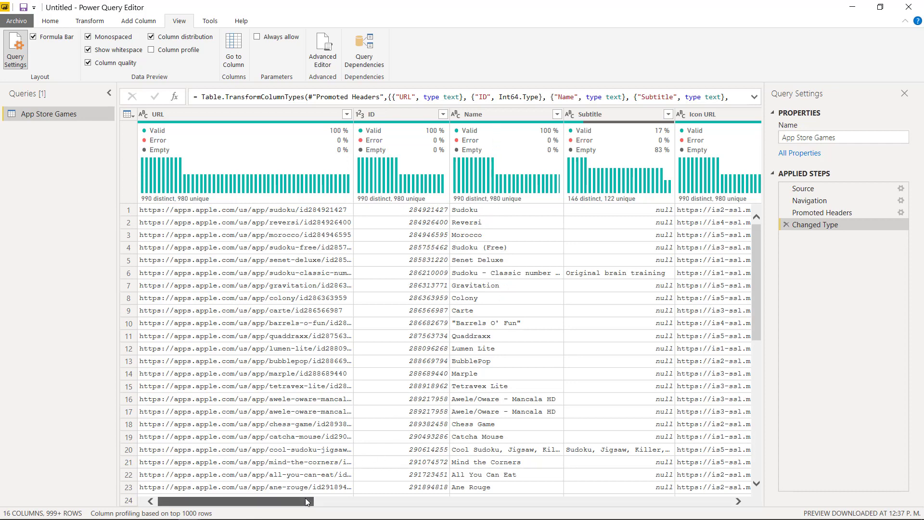
Keep only the rows whose value in the ID column is duplicated
{"action": "left_click_drag", "start_coordinate": [314, 502], "coordinate": [359, 501]}
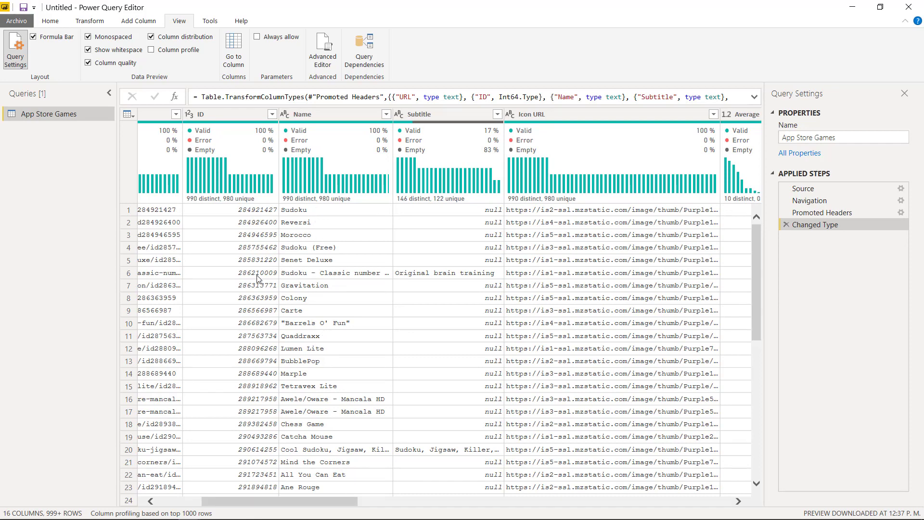
{"action": "left_click", "coordinate": [272, 115]}
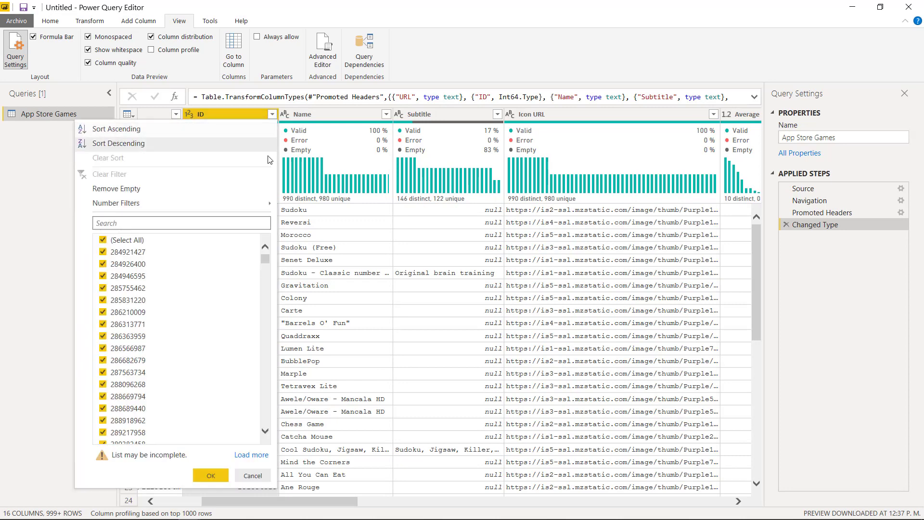
{"action": "left_click", "coordinate": [273, 114]}
{"action": "right_click", "coordinate": [254, 117]}
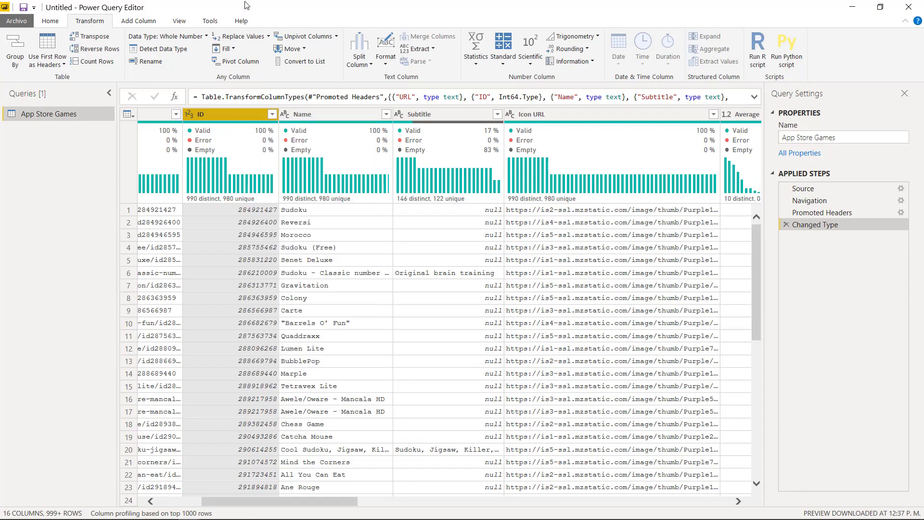
{"action": "left_click", "coordinate": [244, 20]}
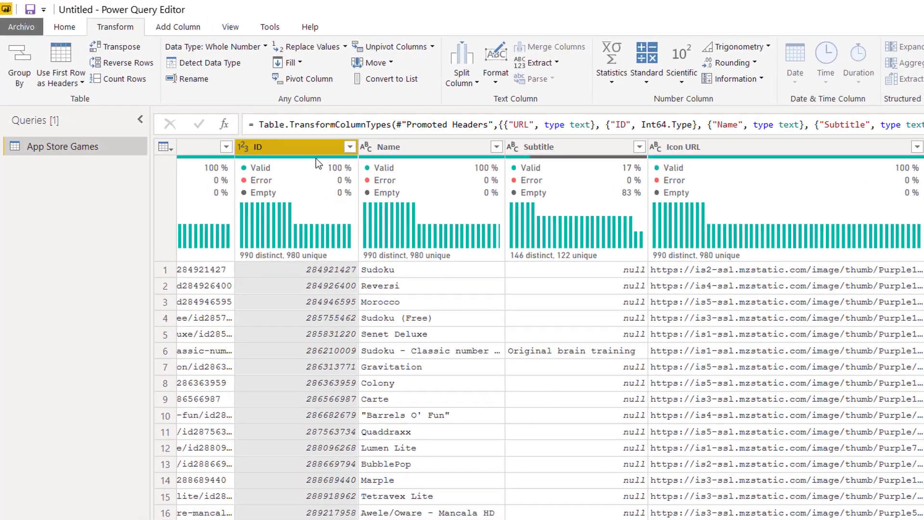
{"action": "mouse_move", "coordinate": [271, 139]}
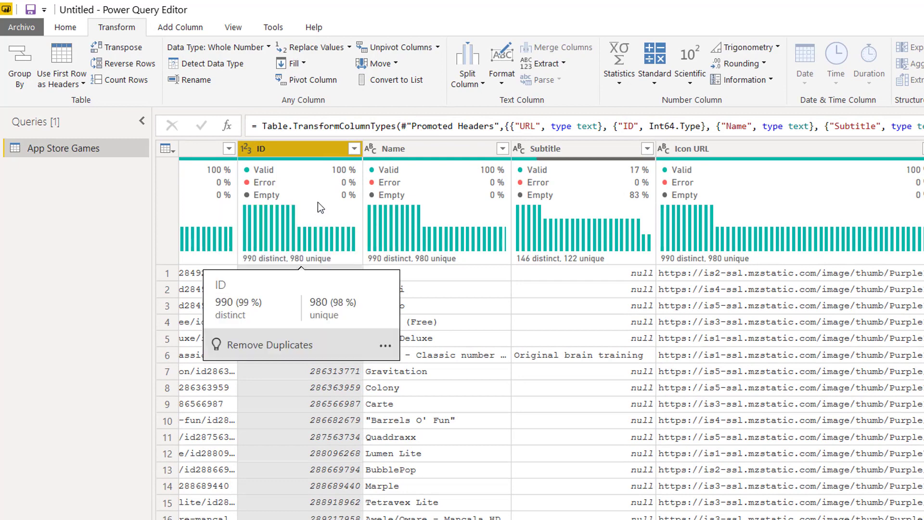
{"action": "mouse_move", "coordinate": [332, 164]}
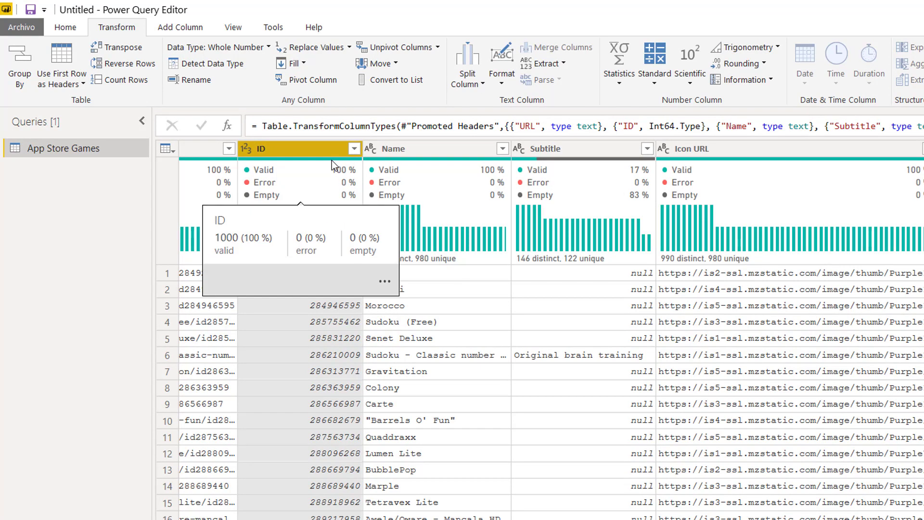
{"action": "left_click", "coordinate": [386, 283]}
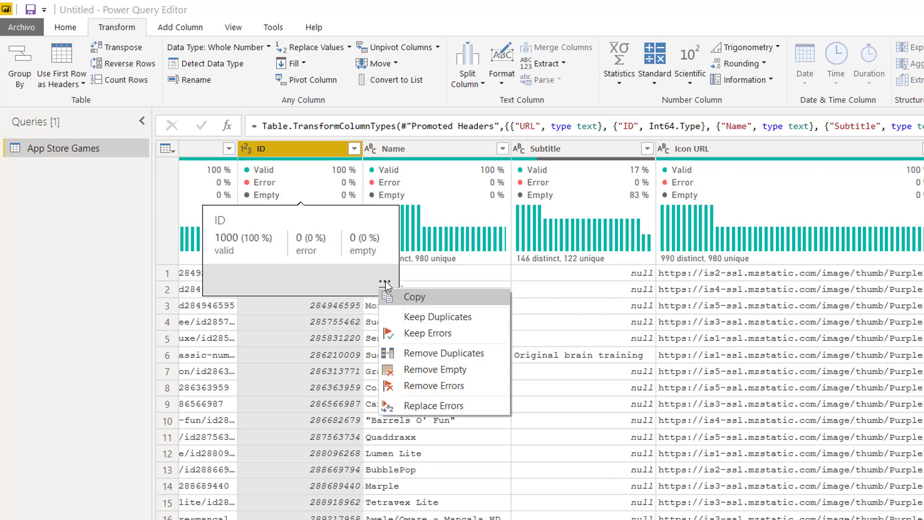
{"action": "left_click", "coordinate": [431, 318]}
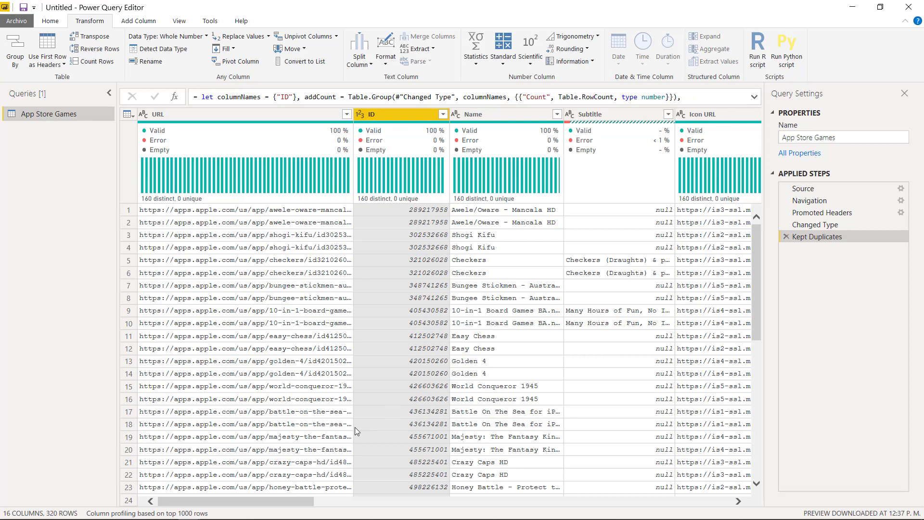
Compare the duplicated rows across the columns and delete the Kept Duplicates step from the query
{"action": "mouse_move", "coordinate": [282, 509]}
{"action": "left_click_drag", "start_coordinate": [307, 504], "coordinate": [400, 500]}
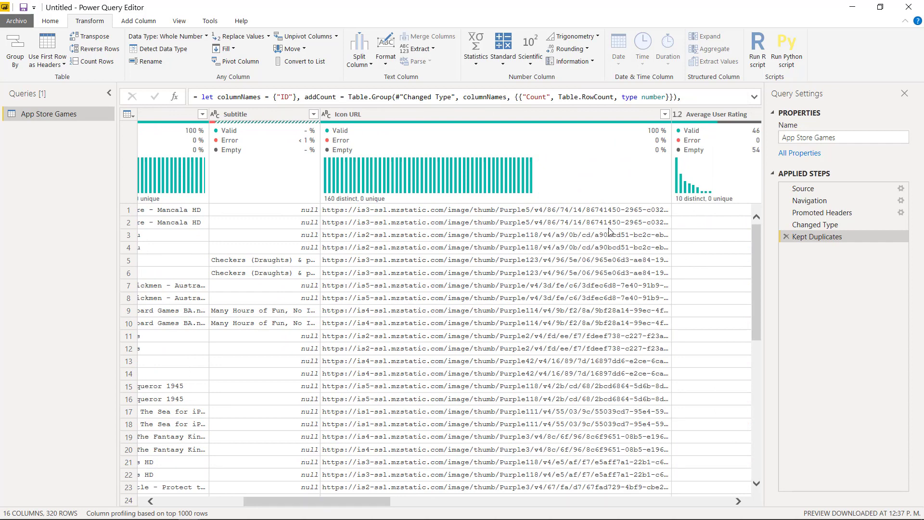
{"action": "left_click_drag", "start_coordinate": [390, 502], "coordinate": [487, 501]}
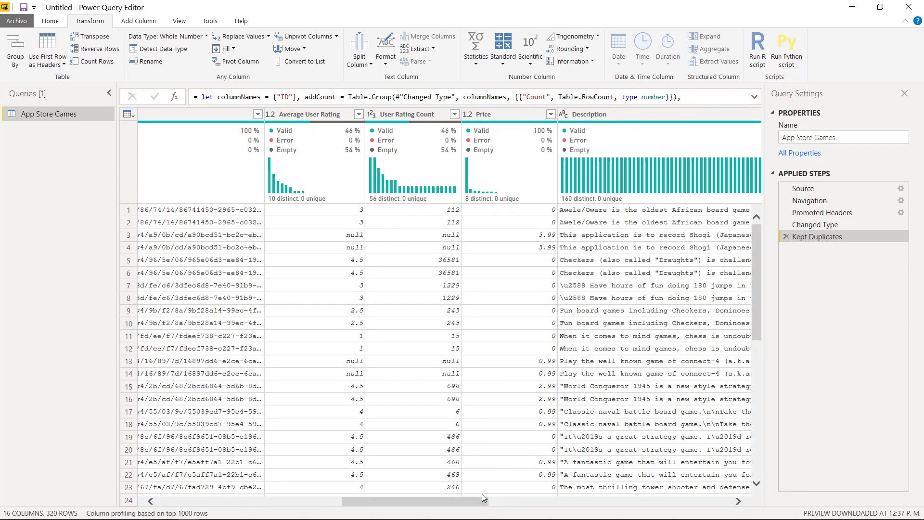
{"action": "left_click_drag", "start_coordinate": [482, 503], "coordinate": [284, 480]}
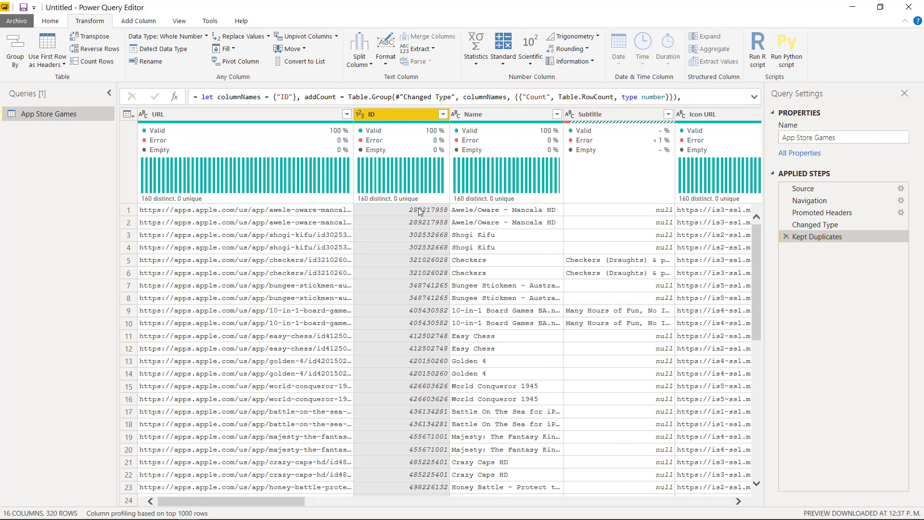
{"action": "left_click", "coordinate": [786, 237]}
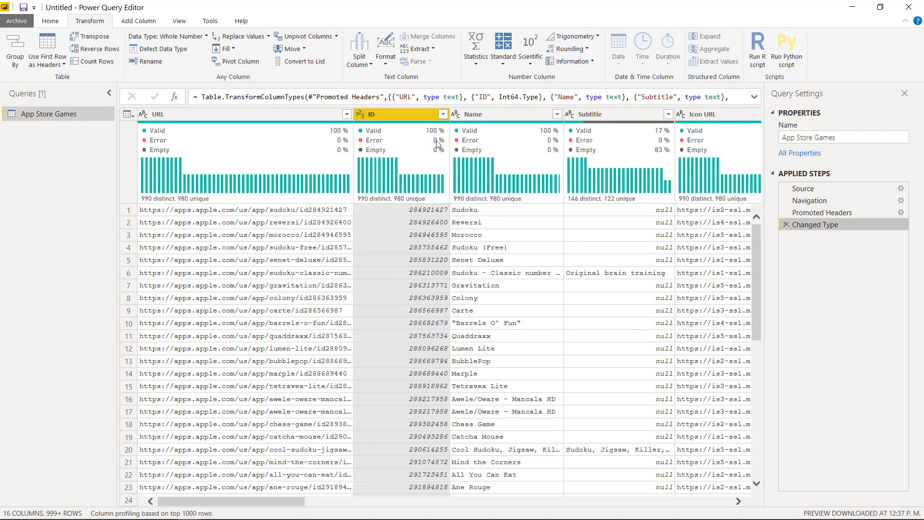
Remove duplicate rows based on the ID column and check the distribution of the URL column
{"action": "right_click", "coordinate": [420, 117]}
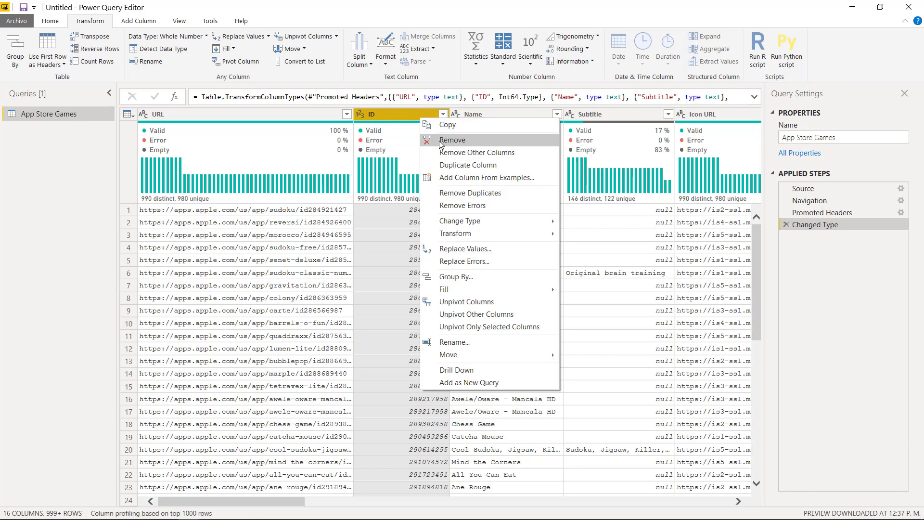
{"action": "left_click", "coordinate": [447, 194]}
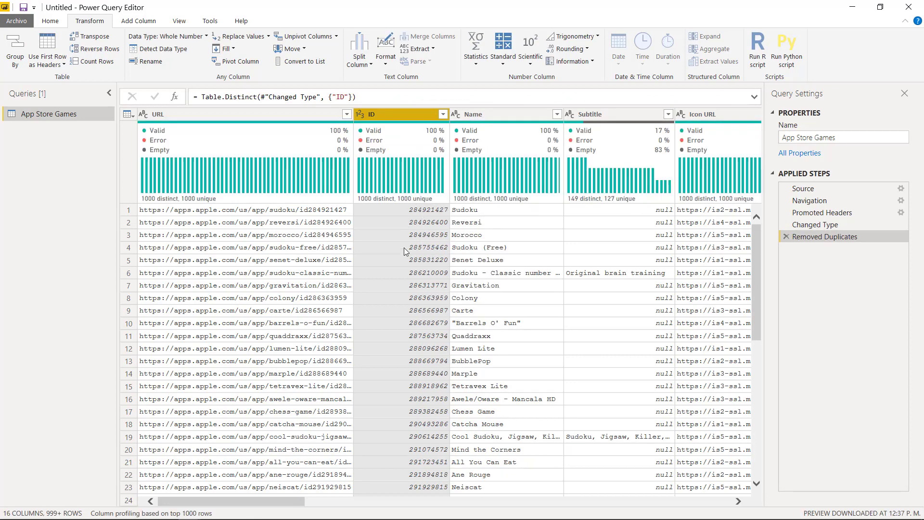
{"action": "left_click", "coordinate": [287, 115]}
{"action": "mouse_move", "coordinate": [196, 200]}
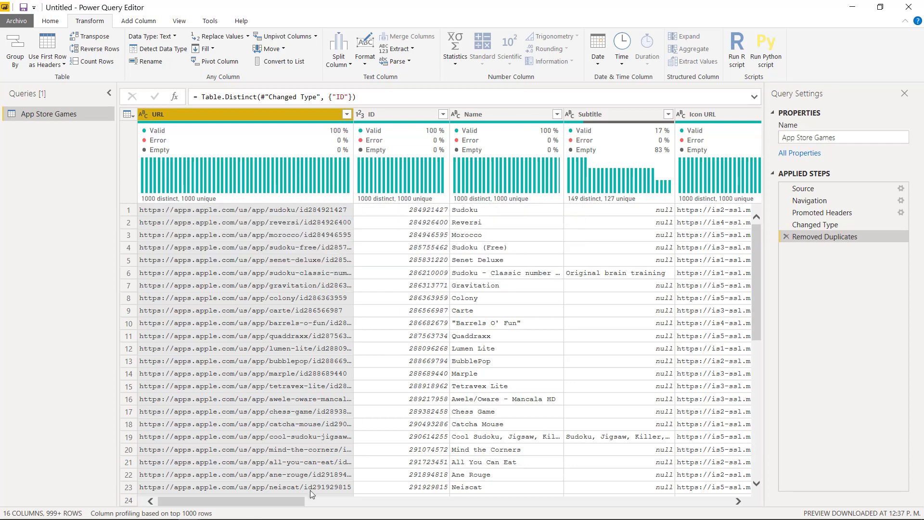
Duplicate the App Store Games query
{"action": "left_click_drag", "start_coordinate": [297, 502], "coordinate": [695, 475]}
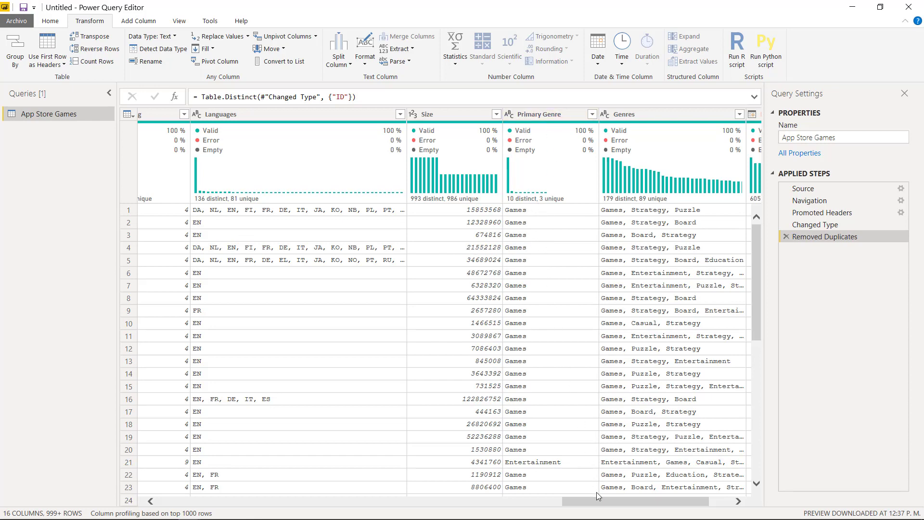
{"action": "left_click_drag", "start_coordinate": [597, 503], "coordinate": [619, 503]}
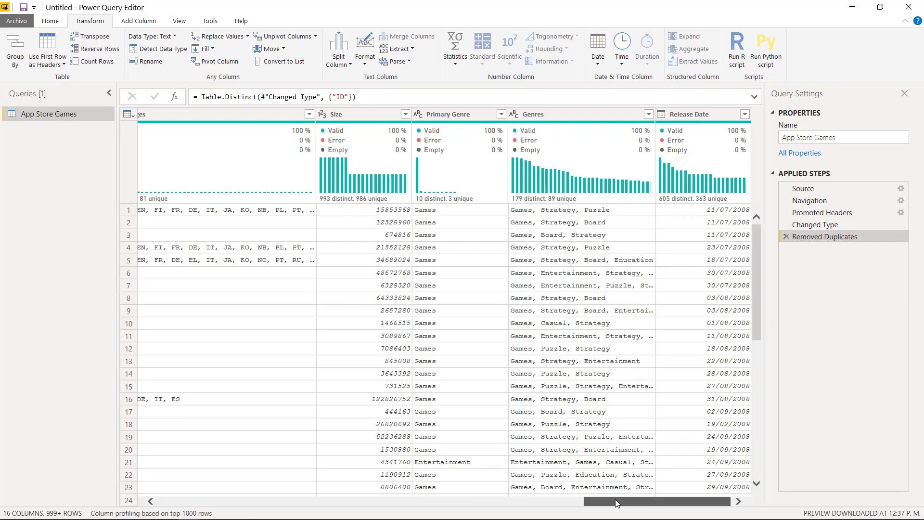
{"action": "left_click_drag", "start_coordinate": [615, 499], "coordinate": [162, 492]}
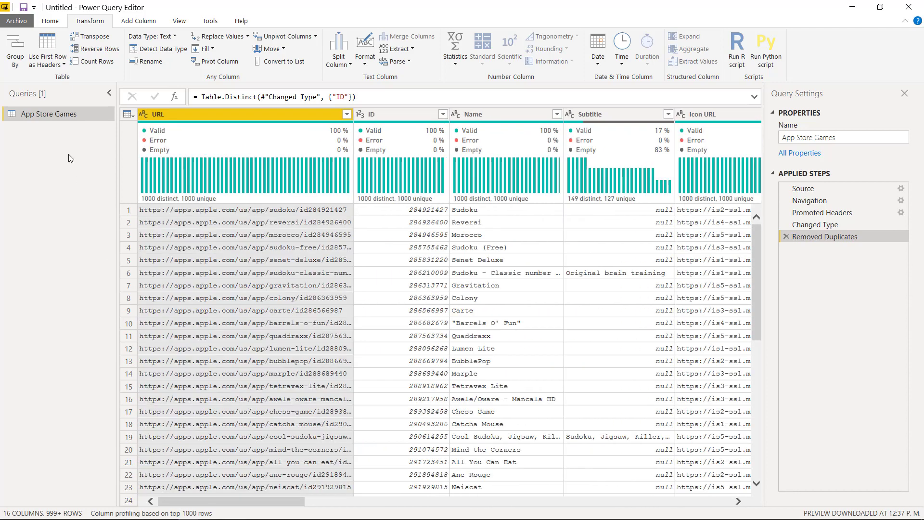
{"action": "right_click", "coordinate": [54, 117]}
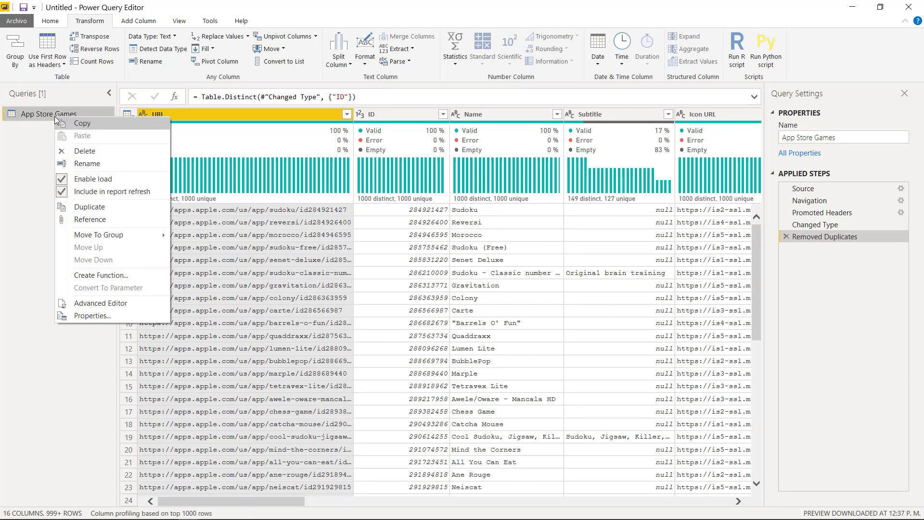
{"action": "left_click", "coordinate": [90, 207]}
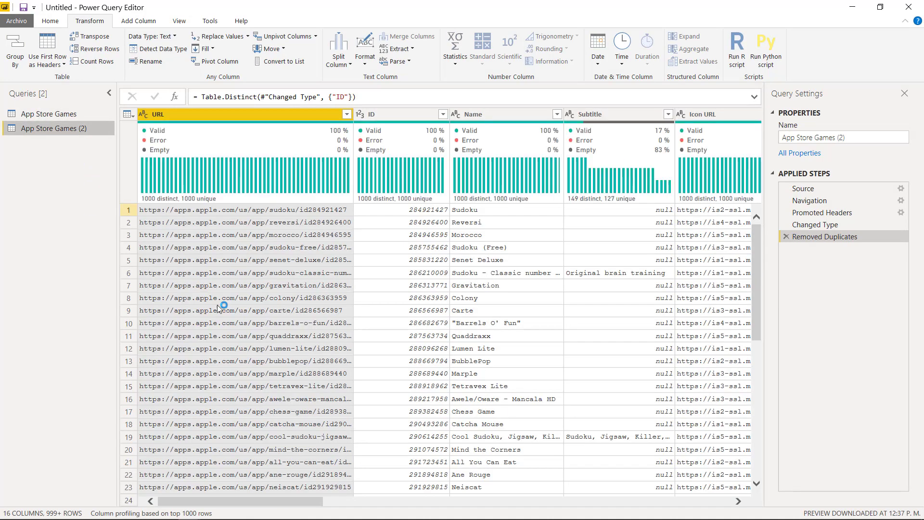
Remove every column except ID and Genres from the App Store Games (2) query
{"action": "left_click_drag", "start_coordinate": [275, 500], "coordinate": [300, 499]}
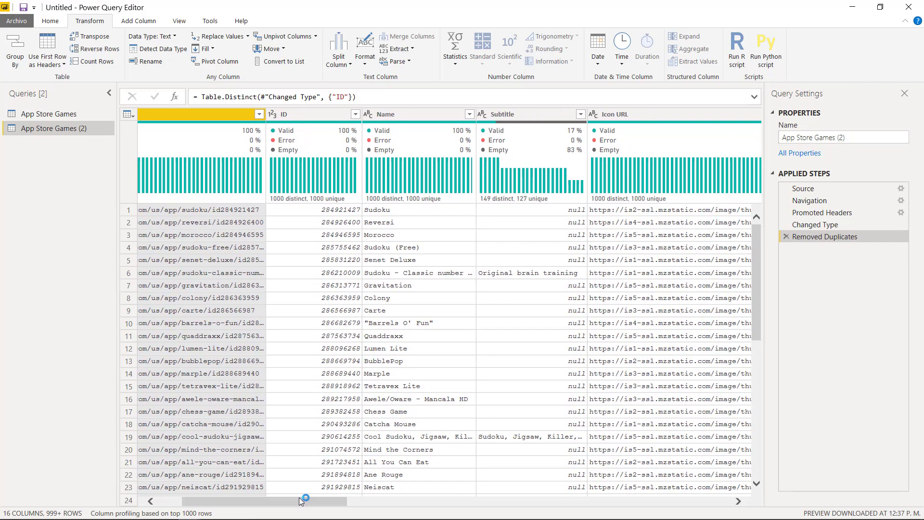
{"action": "left_click", "coordinate": [294, 116]}
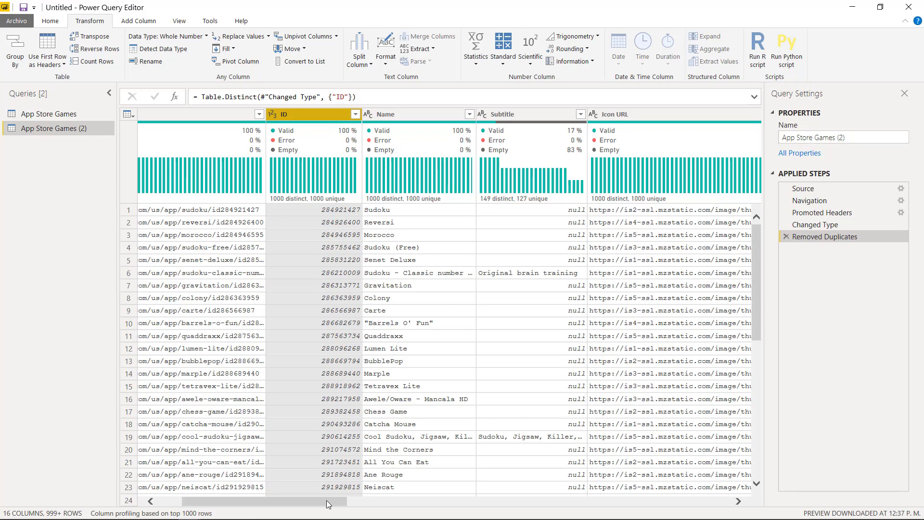
{"action": "left_click_drag", "start_coordinate": [328, 500], "coordinate": [717, 482]}
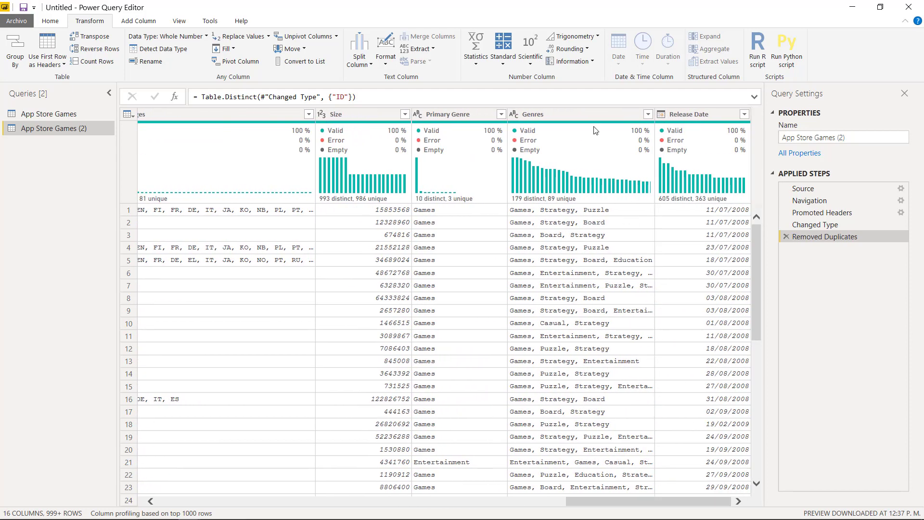
{"action": "left_click", "coordinate": [587, 113]}
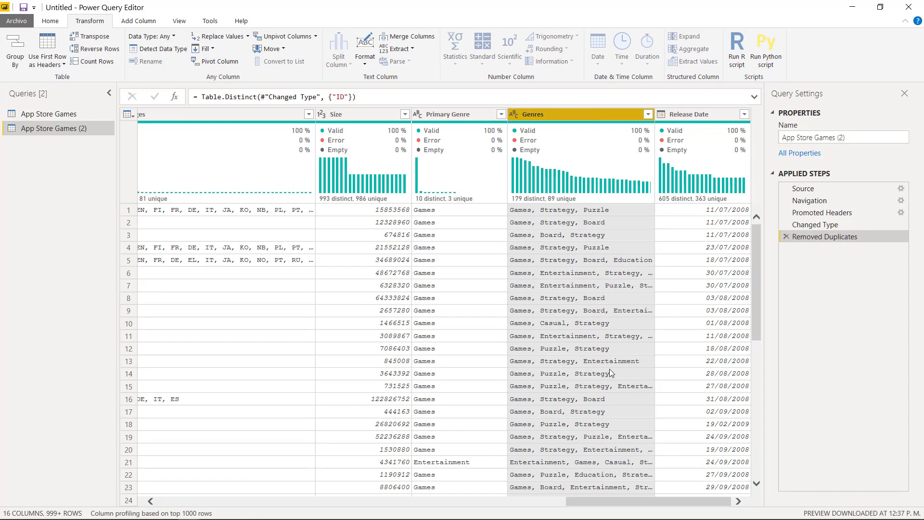
{"action": "left_click_drag", "start_coordinate": [606, 505], "coordinate": [203, 501]}
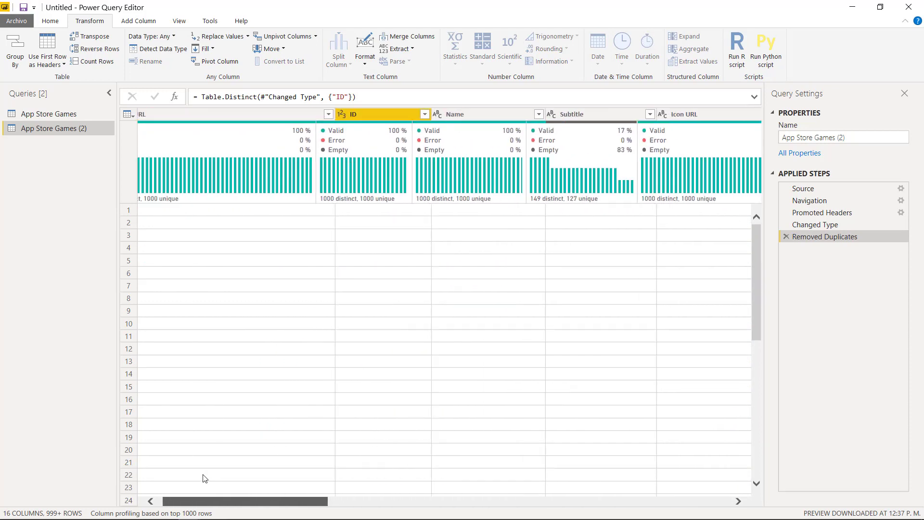
{"action": "left_click", "coordinate": [400, 247]}
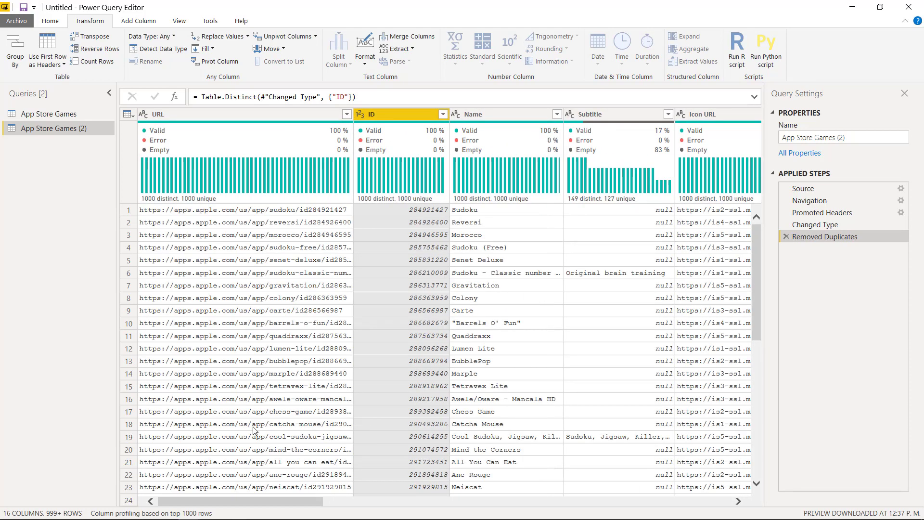
{"action": "right_click", "coordinate": [414, 115]}
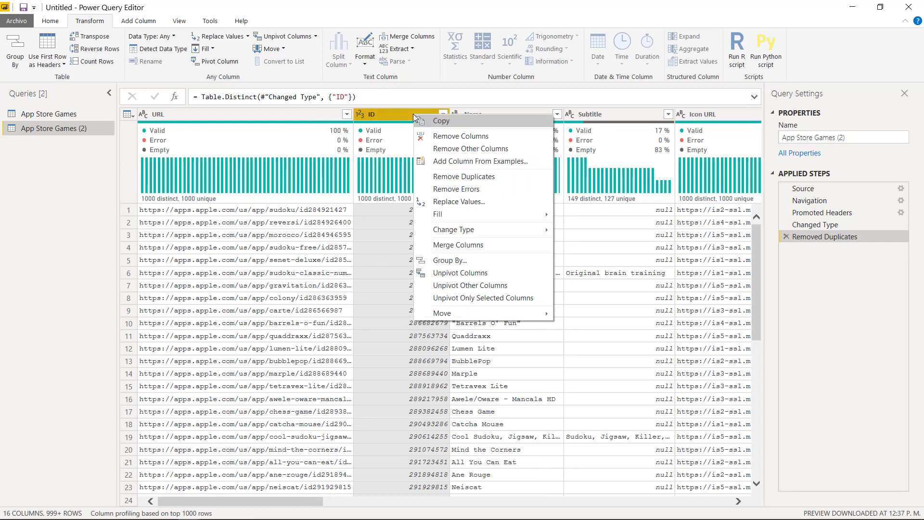
{"action": "left_click", "coordinate": [459, 152]}
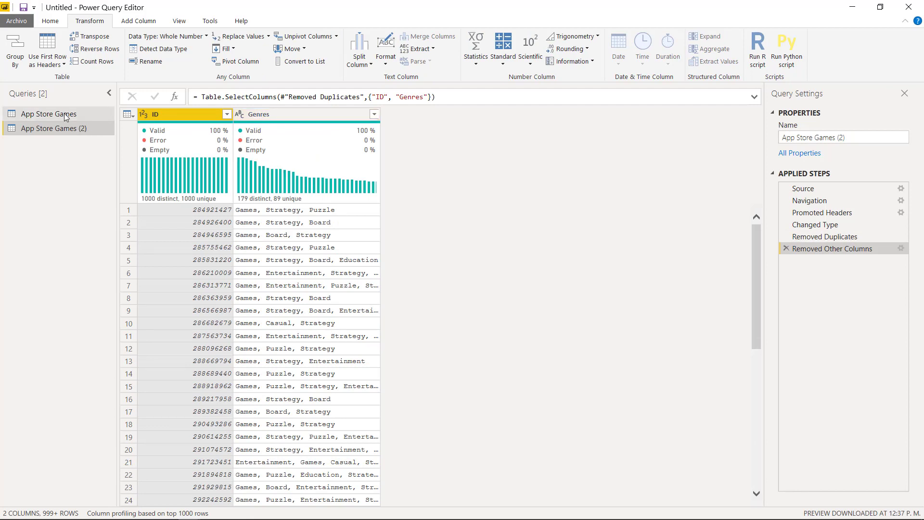
Rename the Genres column to "Generos Secundarios" in the duplicated query
{"action": "left_click", "coordinate": [264, 117]}
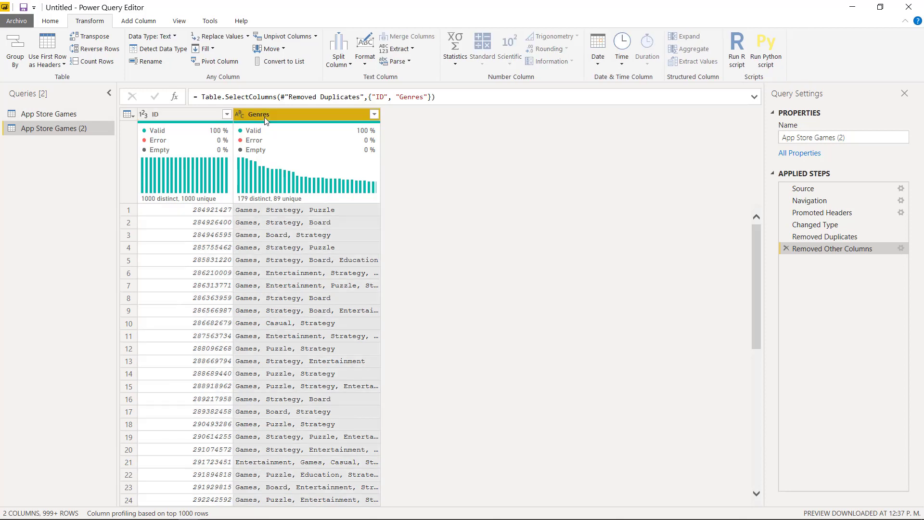
{"action": "double_click", "coordinate": [264, 117]}
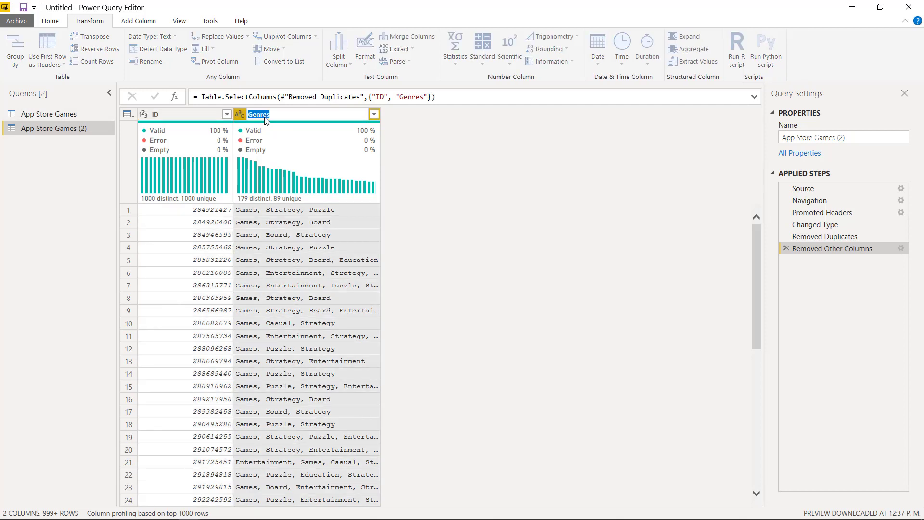
{"action": "type", "text": "G"}
{"action": "key", "text": "Return"}
Change the name of the genres column to "Secondary Genres"
{"action": "double_click", "coordinate": [264, 117]}
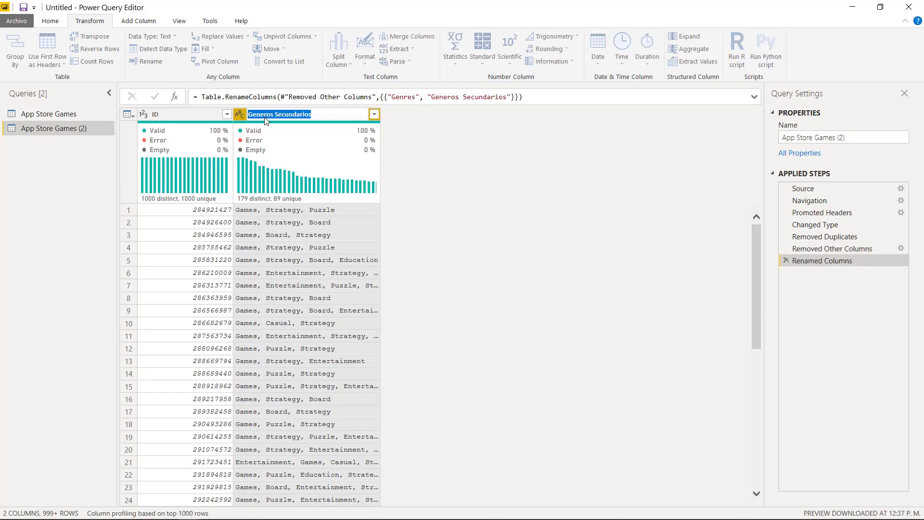
{"action": "type", "text": "Secondary Genres"}
{"action": "key", "text": "Return"}
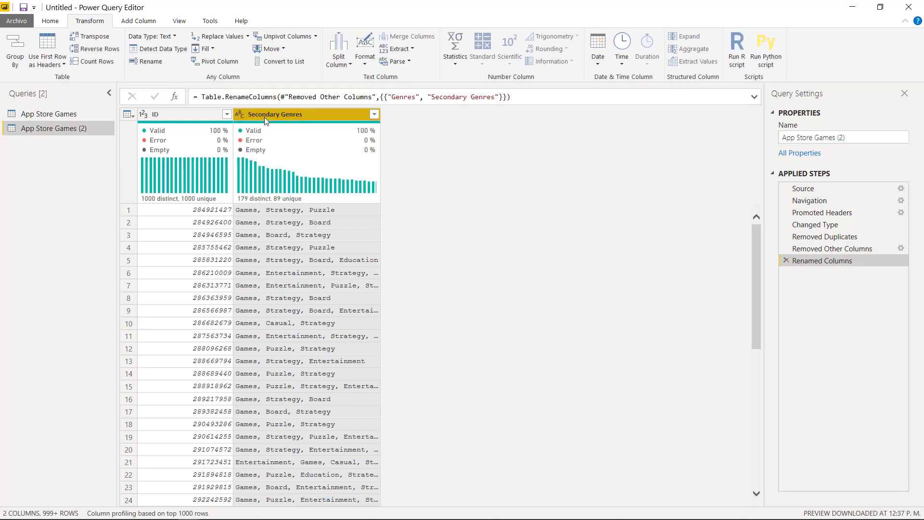
Rename the App Store Games (2) query as "Secondary Genres"
{"action": "double_click", "coordinate": [68, 129]}
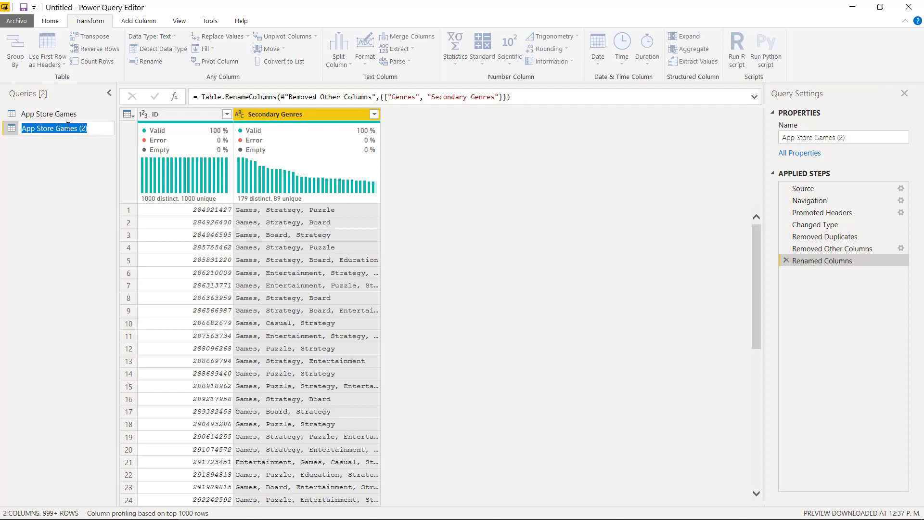
{"action": "type", "text": "Secondary G"}
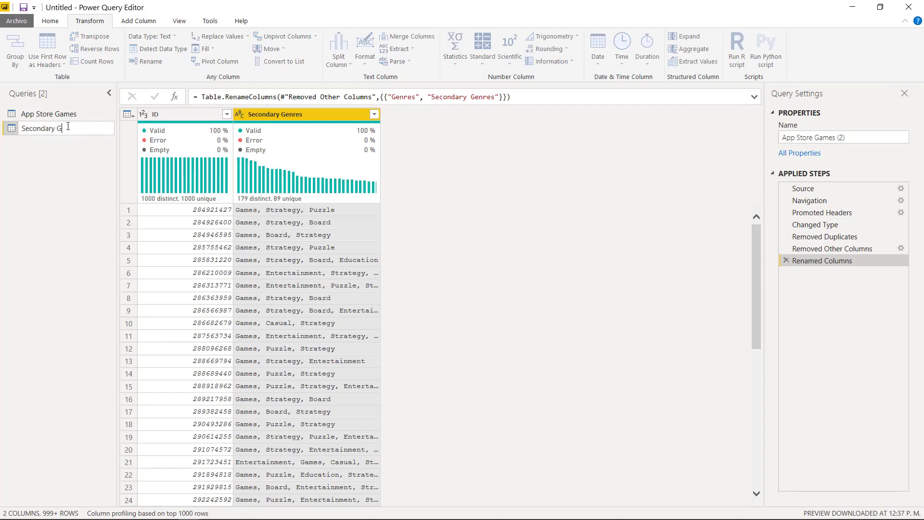
{"action": "type", "text": "enres"}
{"action": "key", "text": "Return"}
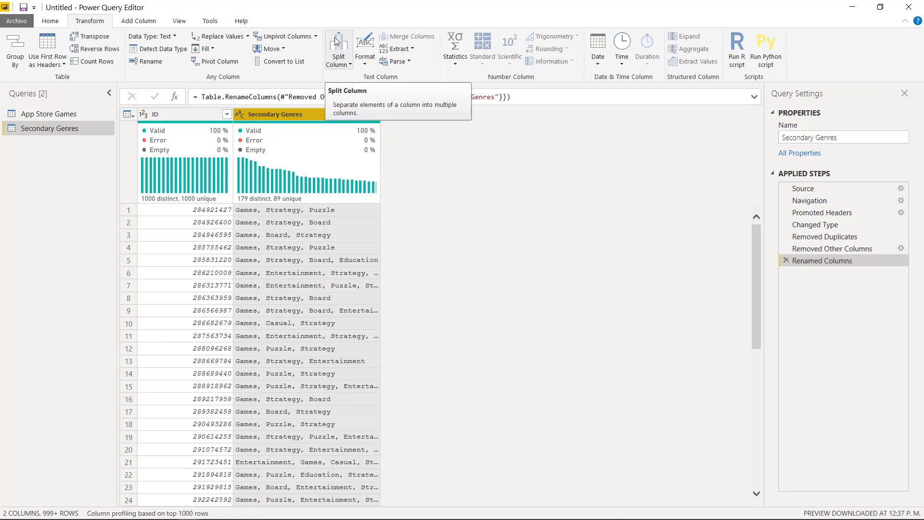
Split the Secondary Genres column by the Comma delimiter at each occurrence
{"action": "left_click", "coordinate": [338, 66]}
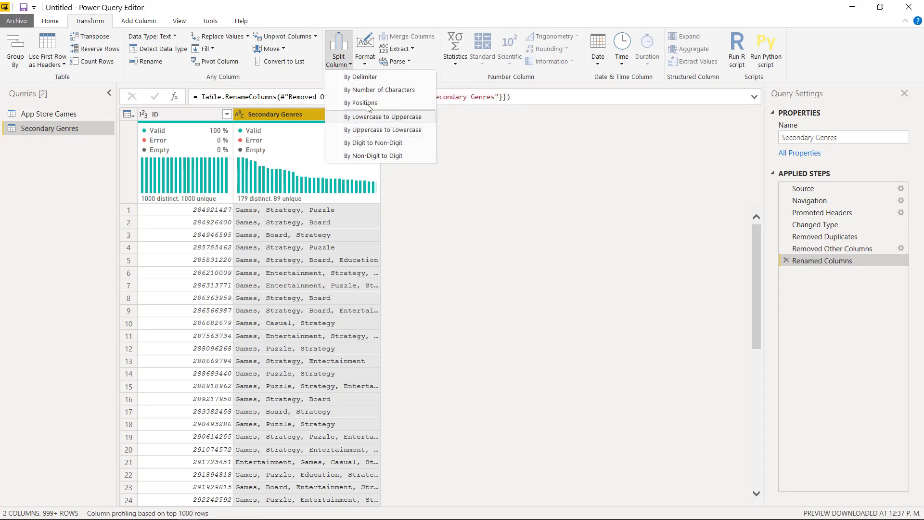
{"action": "left_click", "coordinate": [370, 79]}
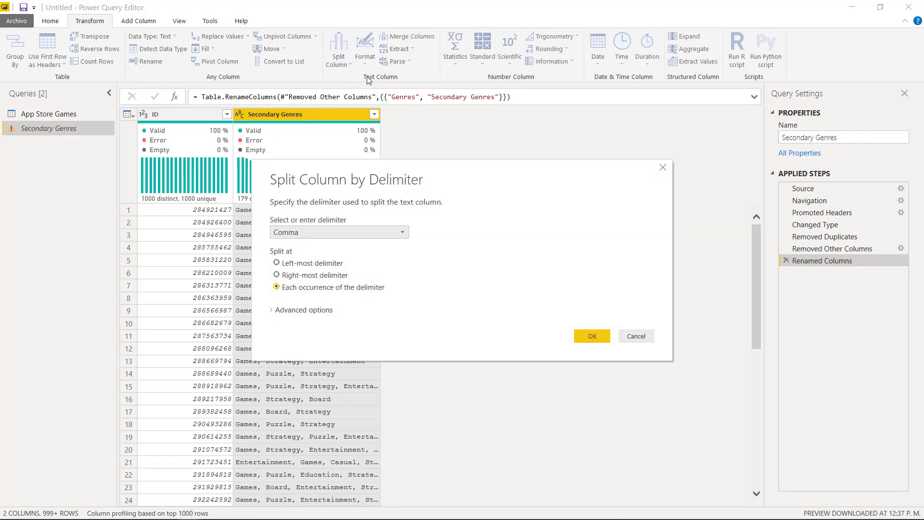
{"action": "left_click_drag", "start_coordinate": [337, 173], "coordinate": [480, 133]}
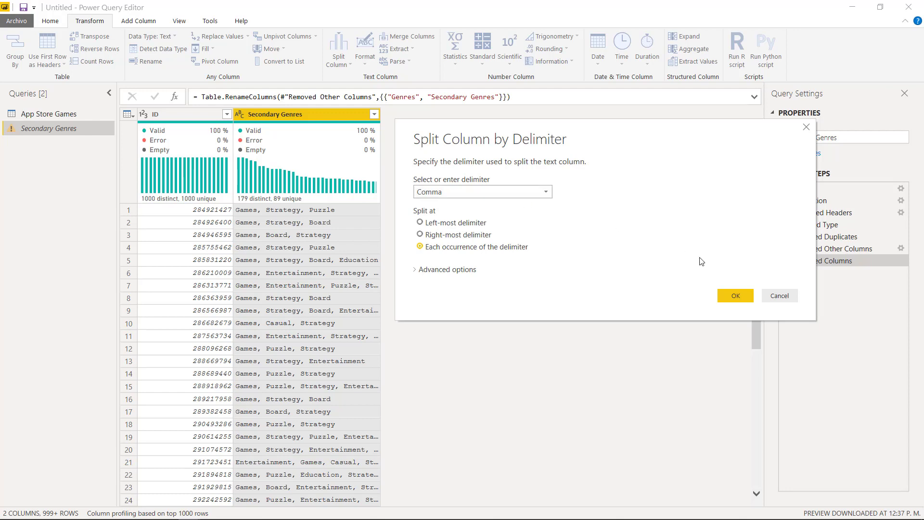
{"action": "left_click", "coordinate": [729, 296]}
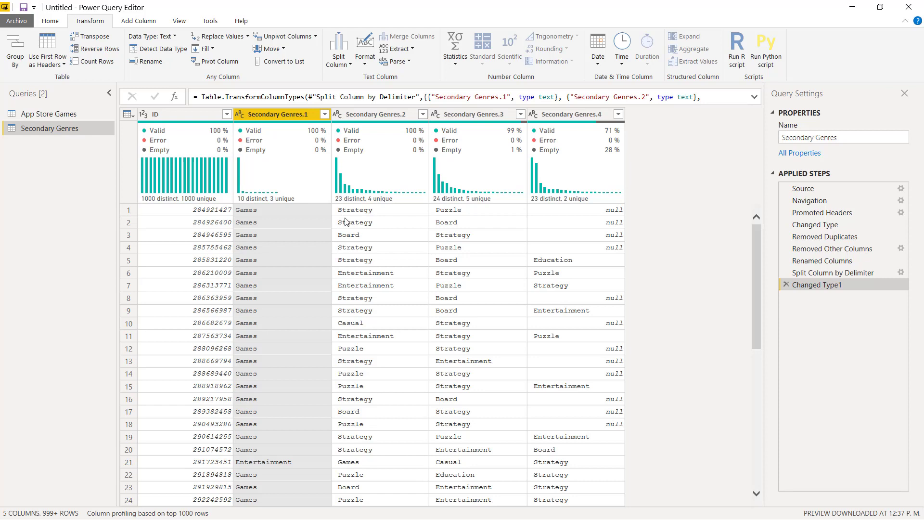
Delete the Changed Type1 and Split Column by Delimiter steps from the Secondary Genres query
{"action": "left_click", "coordinate": [787, 284]}
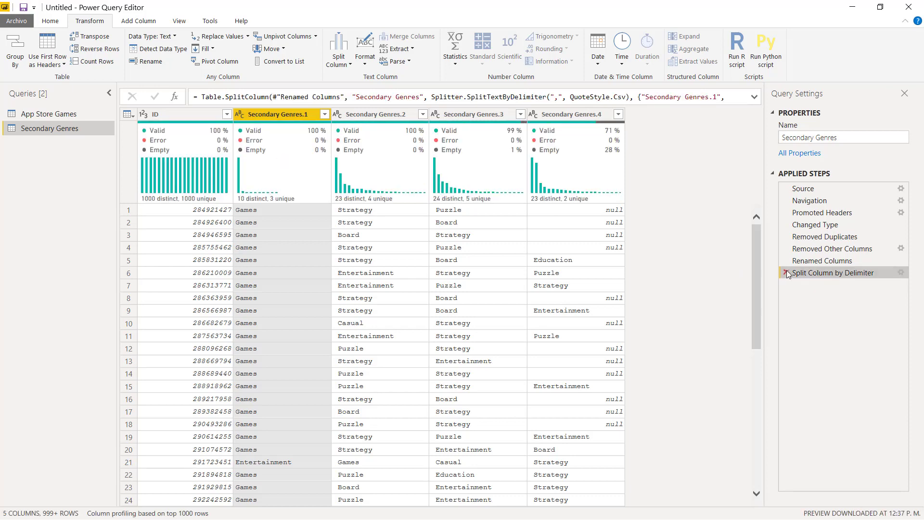
{"action": "left_click", "coordinate": [787, 273]}
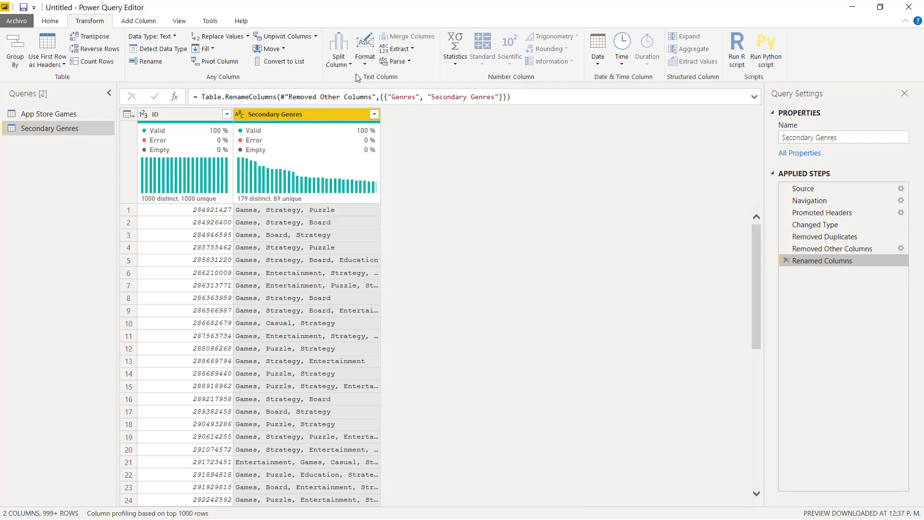
Split the Secondary Genres column at each occurrence of a custom delimiter consisting of a comma followed by a space
{"action": "left_click", "coordinate": [340, 58]}
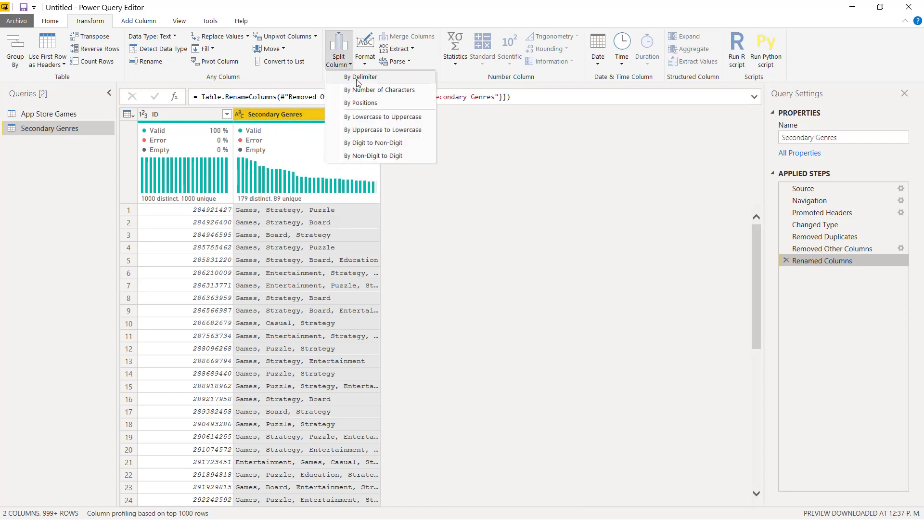
{"action": "left_click", "coordinate": [357, 79]}
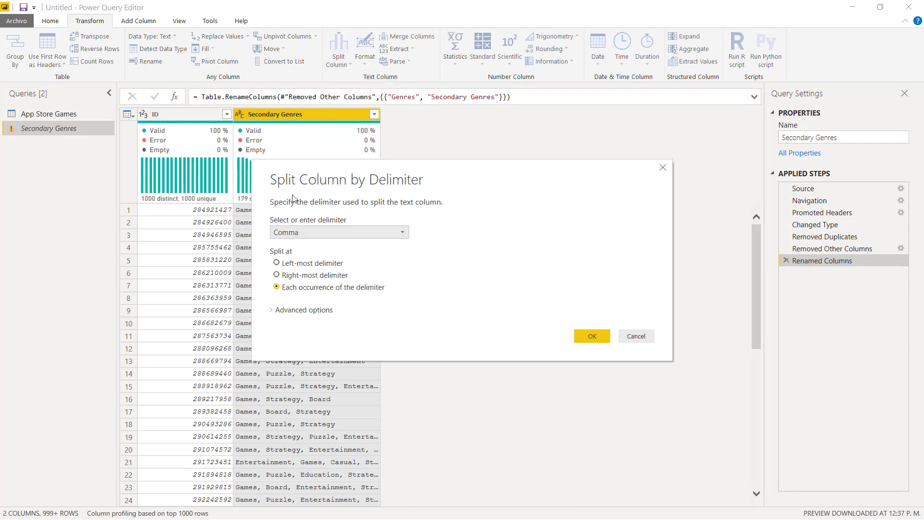
{"action": "left_click", "coordinate": [313, 232]}
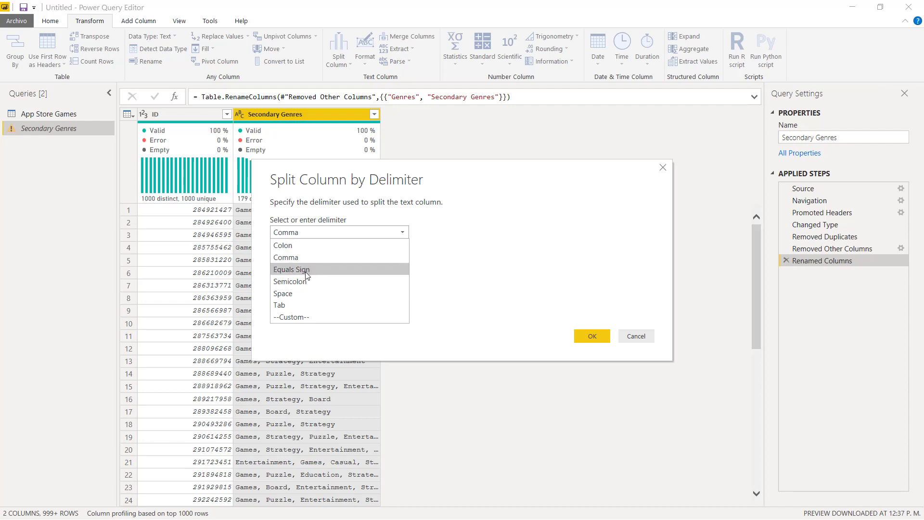
{"action": "left_click", "coordinate": [303, 317]}
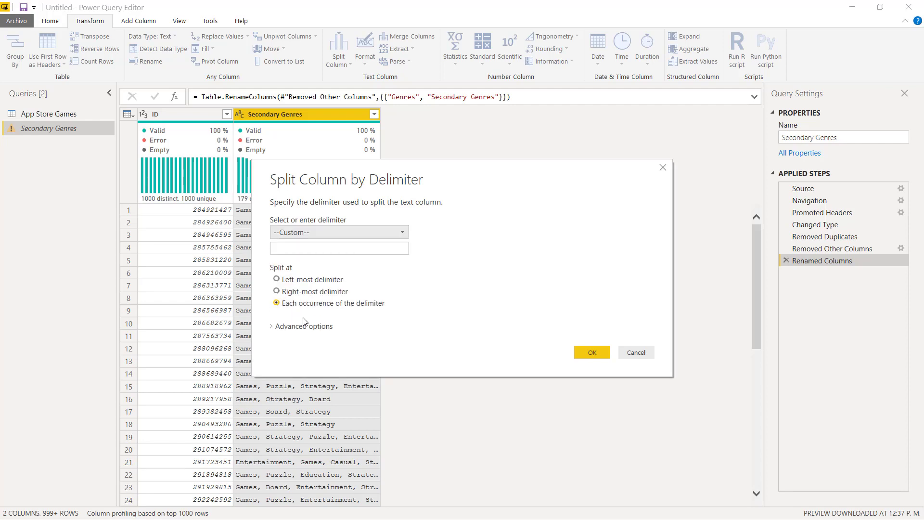
{"action": "left_click", "coordinate": [302, 249]}
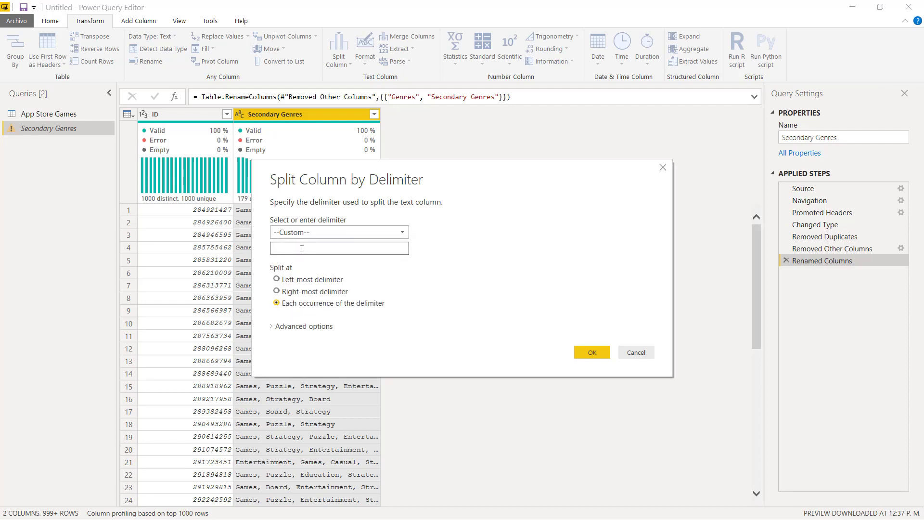
{"action": "type", "text": ","}
{"action": "left_click", "coordinate": [583, 353]}
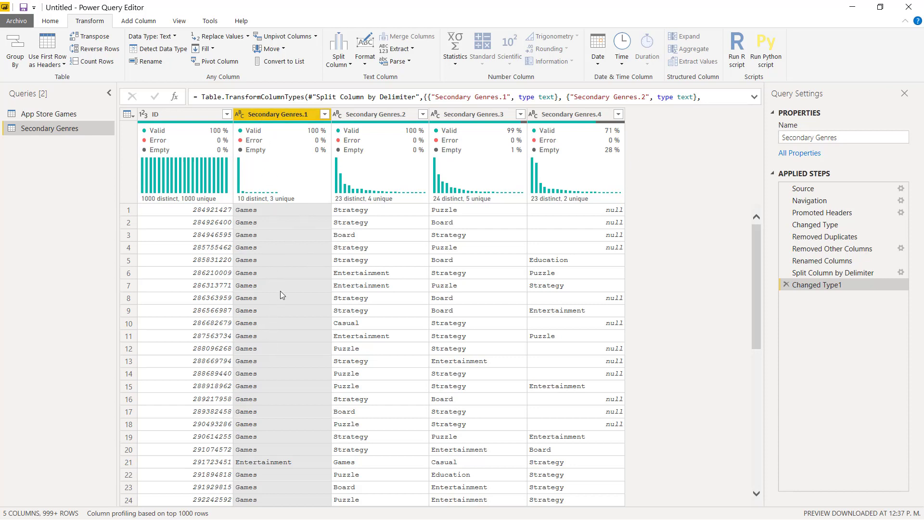
Compare the Primary Genre values with the first entries of the Genres column in the App Store Games query
{"action": "left_click", "coordinate": [68, 118]}
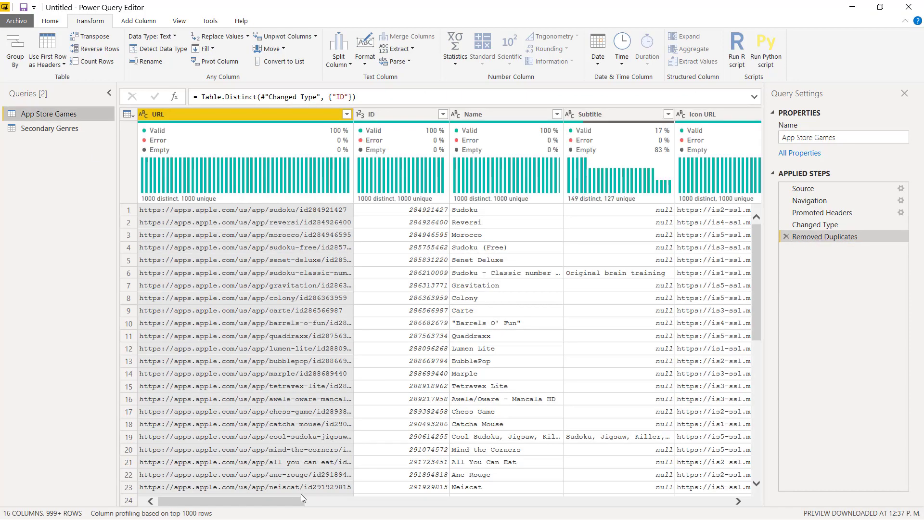
{"action": "left_click_drag", "start_coordinate": [296, 503], "coordinate": [727, 499]}
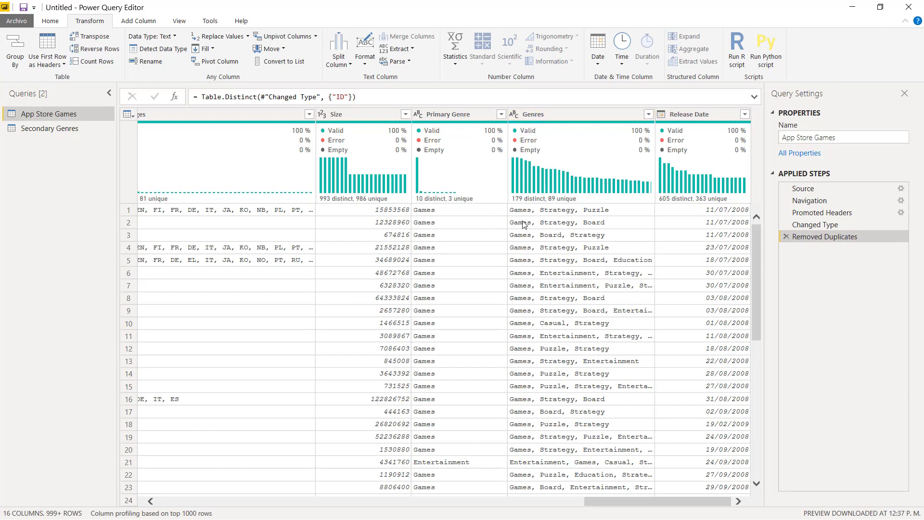
{"action": "scroll", "coordinate": [525, 333], "scroll_direction": "down", "scroll_amount": 2}
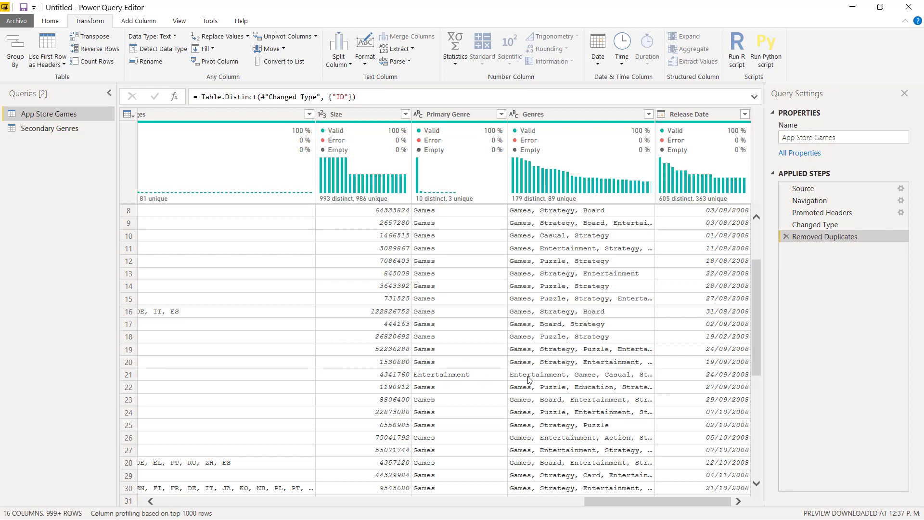
{"action": "scroll", "coordinate": [525, 380], "scroll_direction": "down", "scroll_amount": 6}
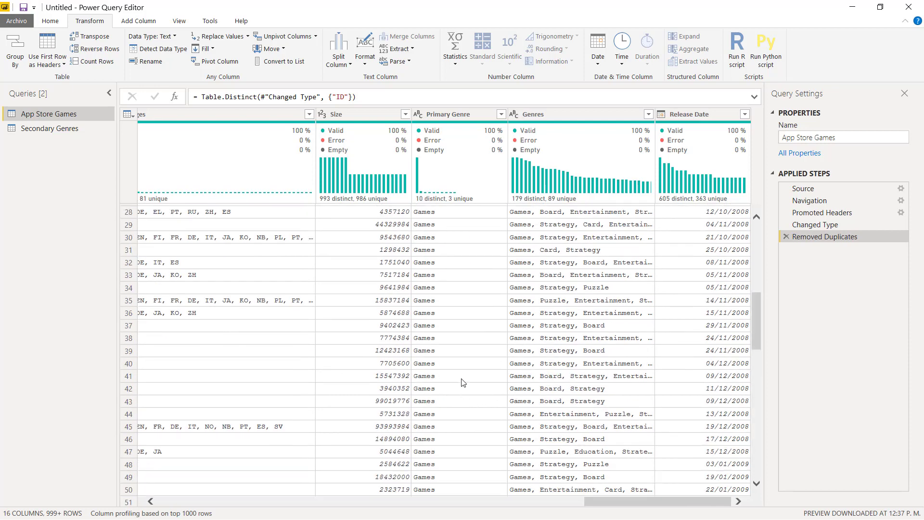
{"action": "scroll", "coordinate": [518, 379], "scroll_direction": "up", "scroll_amount": 9}
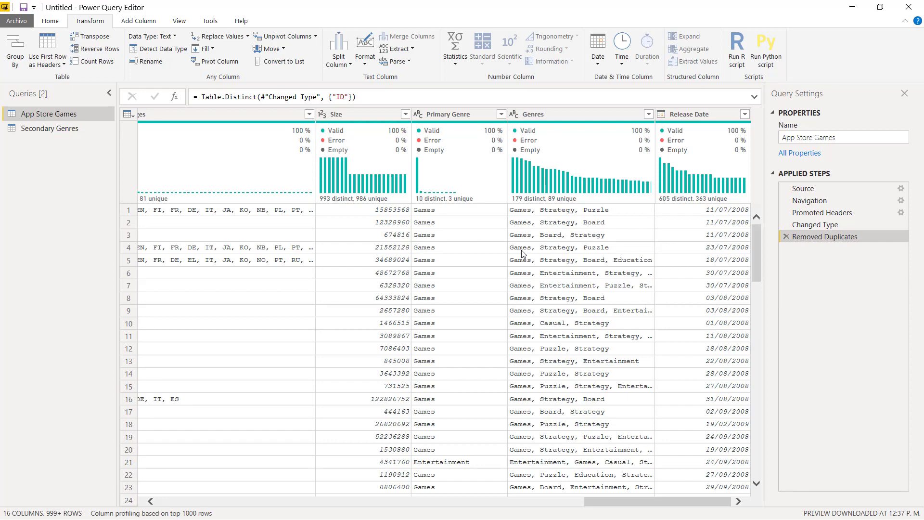
Remove the Secondary Genres.1 column from the Secondary Genres query
{"action": "left_click", "coordinate": [73, 129]}
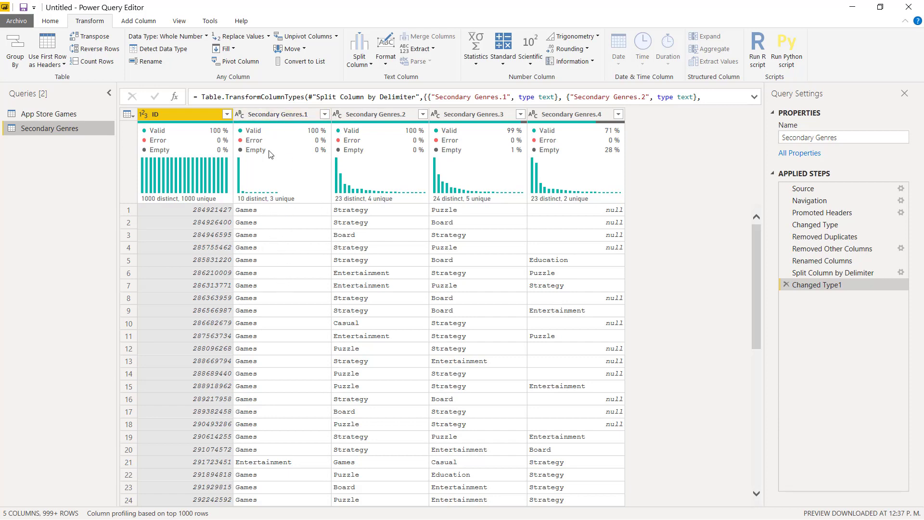
{"action": "right_click", "coordinate": [277, 118]}
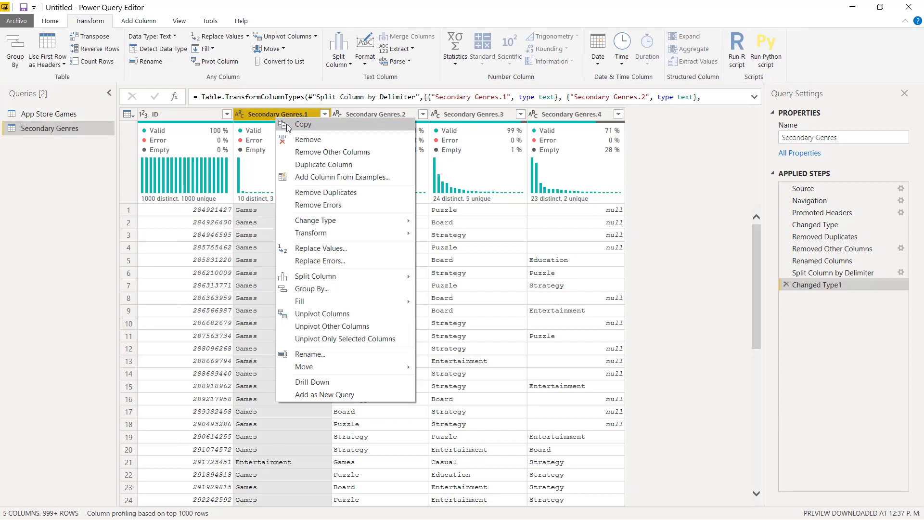
{"action": "left_click", "coordinate": [303, 140]}
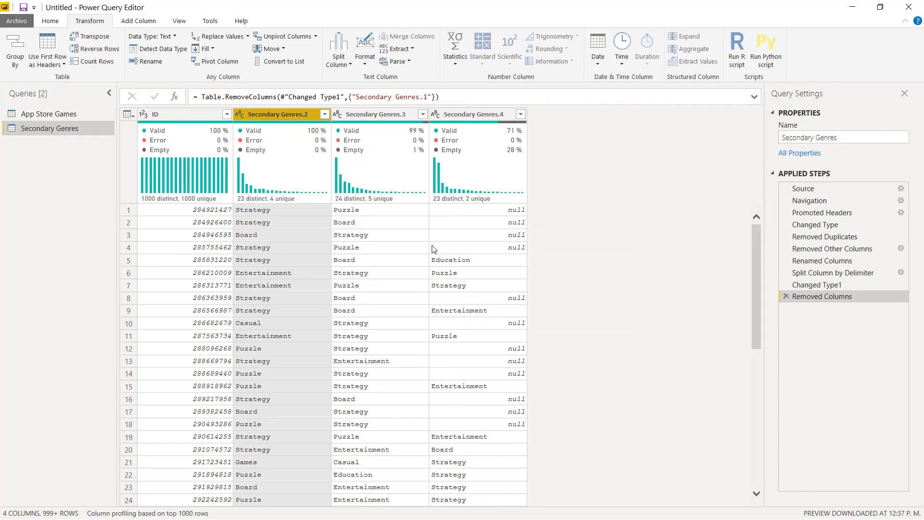
Unpivot the Secondary Genres.2, Secondary Genres.3 and Secondary Genres.4 columns together
{"action": "left_click", "coordinate": [473, 114], "text": "shift"}
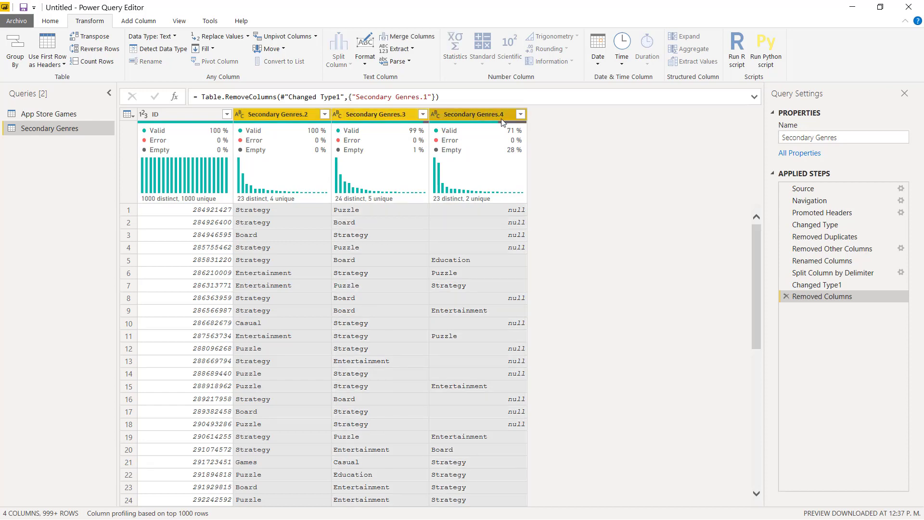
{"action": "right_click", "coordinate": [297, 114]}
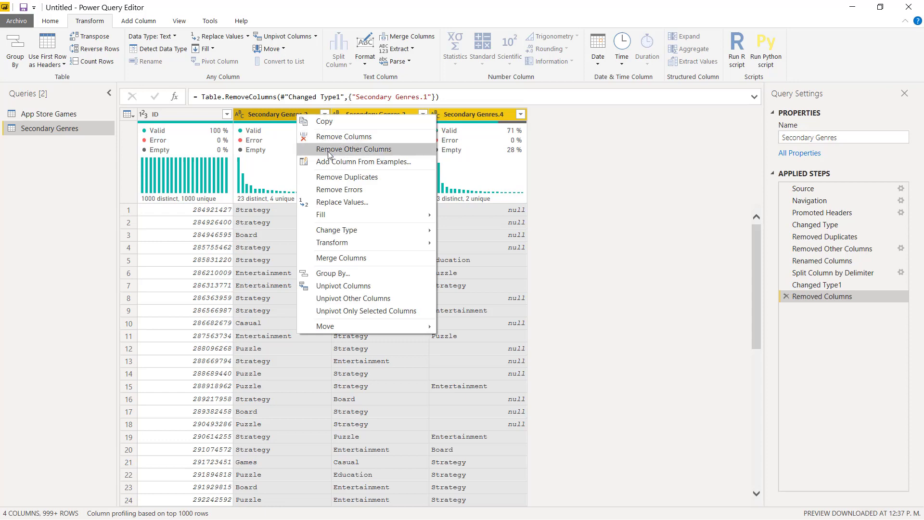
{"action": "left_click", "coordinate": [349, 287]}
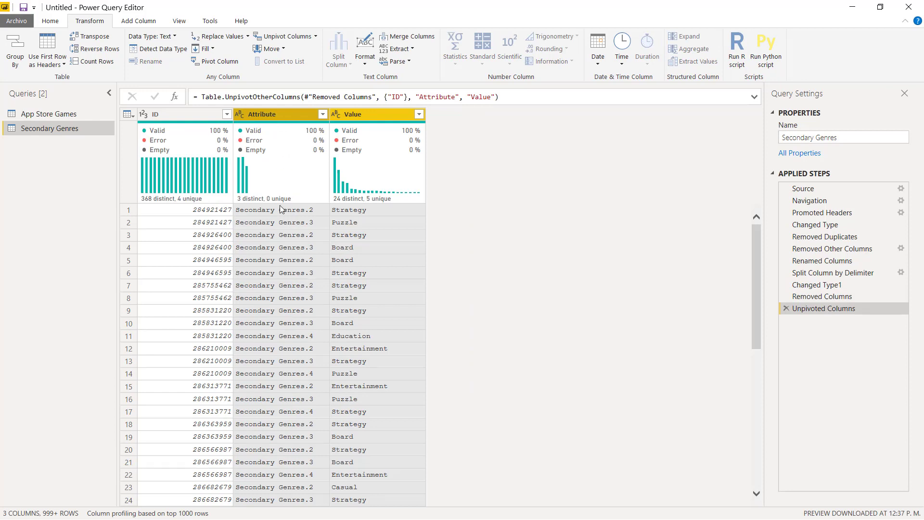
Remove the Attribute column from the unpivoted Secondary Genres query
{"action": "left_click", "coordinate": [278, 118]}
{"action": "right_click", "coordinate": [279, 117]}
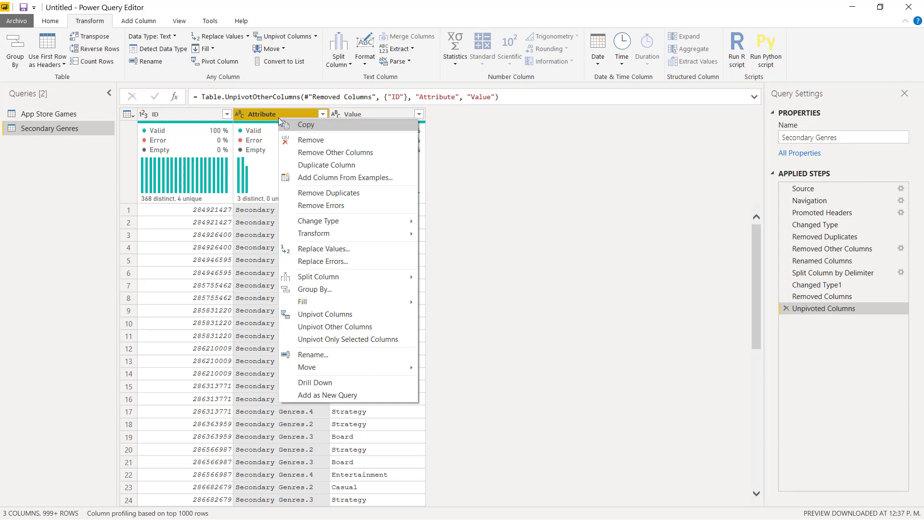
{"action": "left_click", "coordinate": [307, 140]}
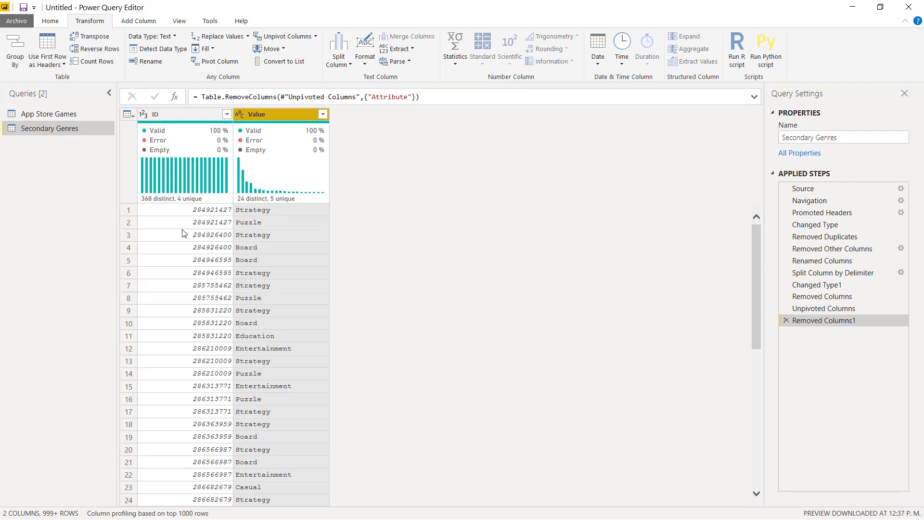
Compare the columns and applied steps of the App Store Games query with those of the Secondary Genres query
{"action": "left_click", "coordinate": [53, 118]}
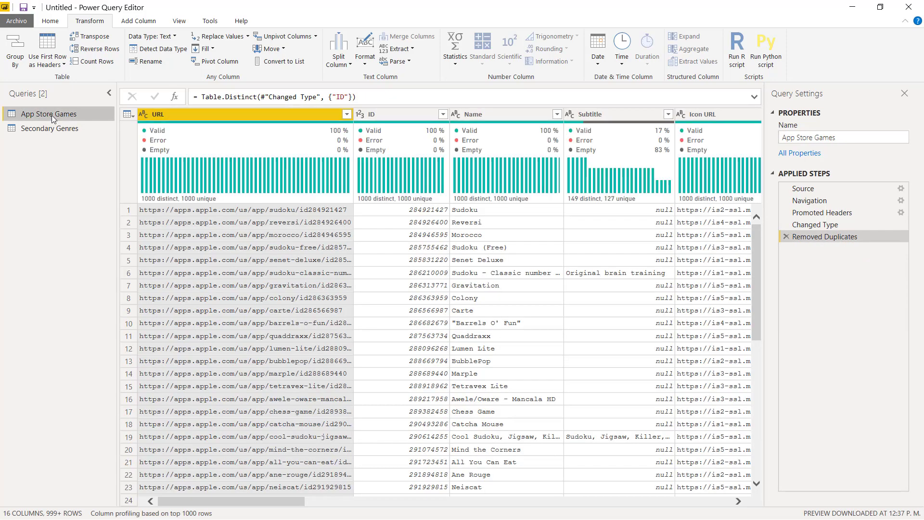
{"action": "left_click_drag", "start_coordinate": [302, 504], "coordinate": [722, 498]}
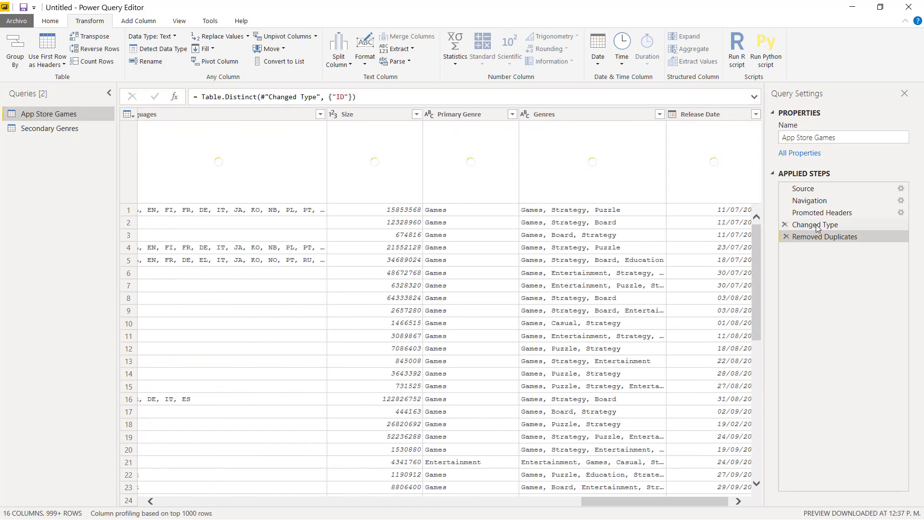
{"action": "right_click", "coordinate": [39, 117]}
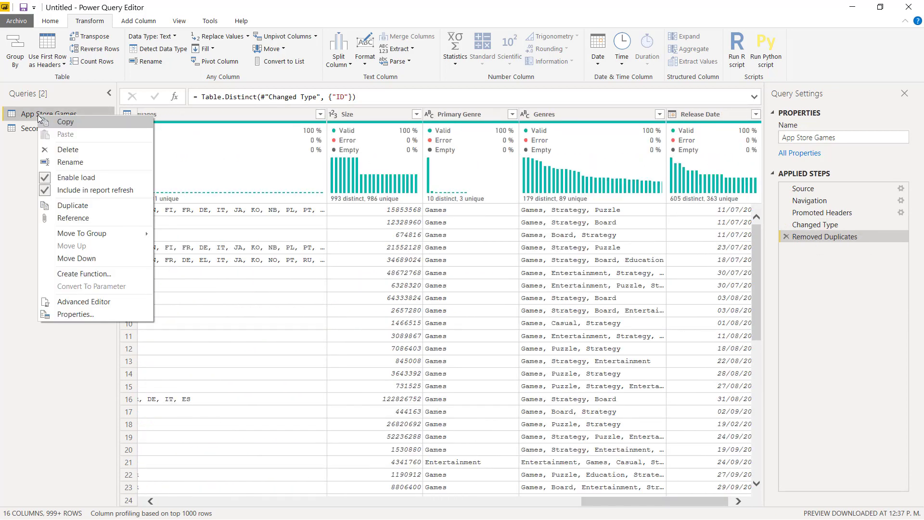
{"action": "left_click", "coordinate": [28, 119]}
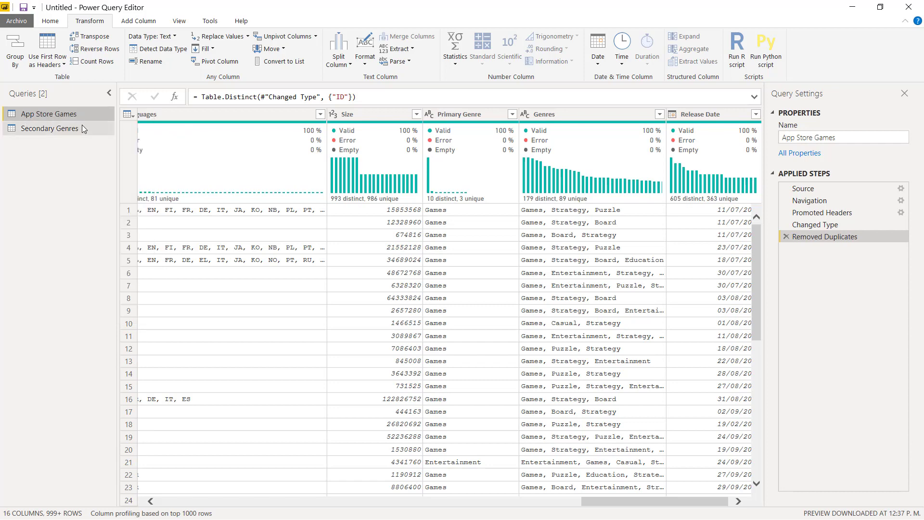
{"action": "left_click", "coordinate": [50, 136]}
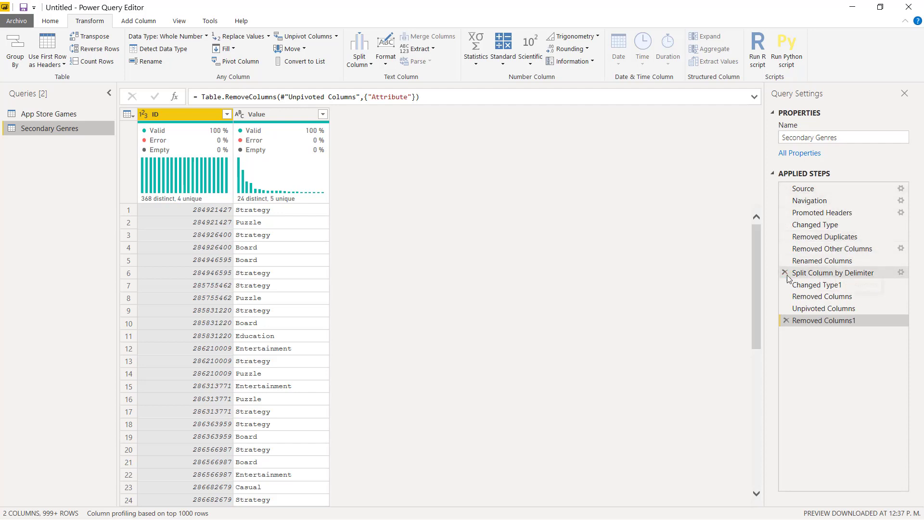
{"action": "left_click", "coordinate": [56, 116]}
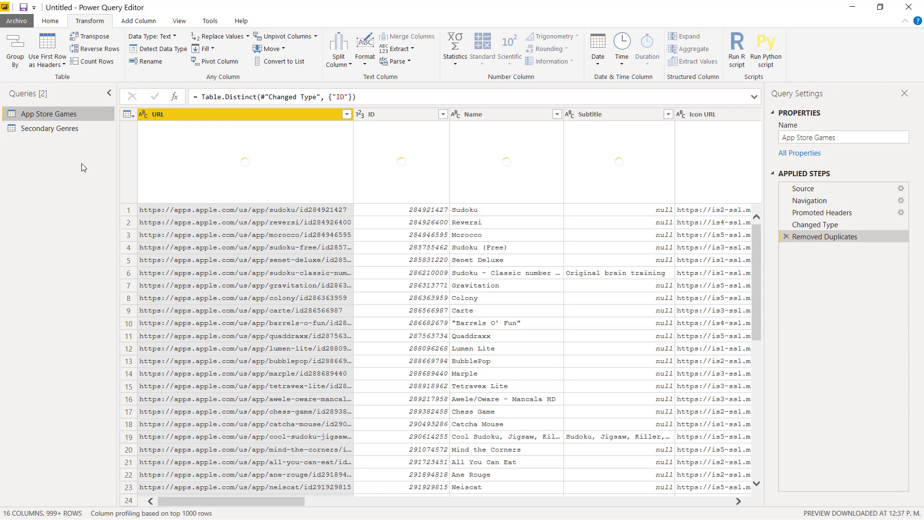
{"action": "left_click", "coordinate": [58, 132]}
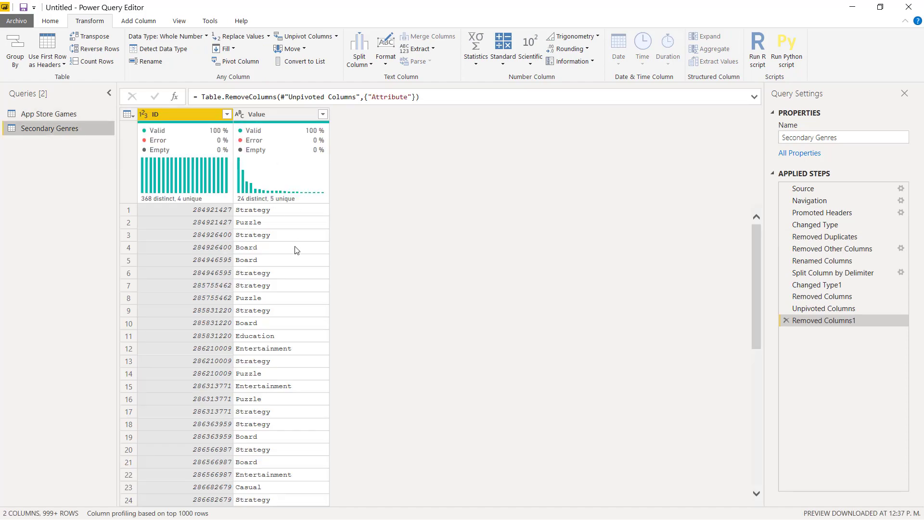
Close the Power Query Editor and apply the App Store Games and Secondary Genres queries to the report
{"action": "left_click", "coordinate": [48, 114]}
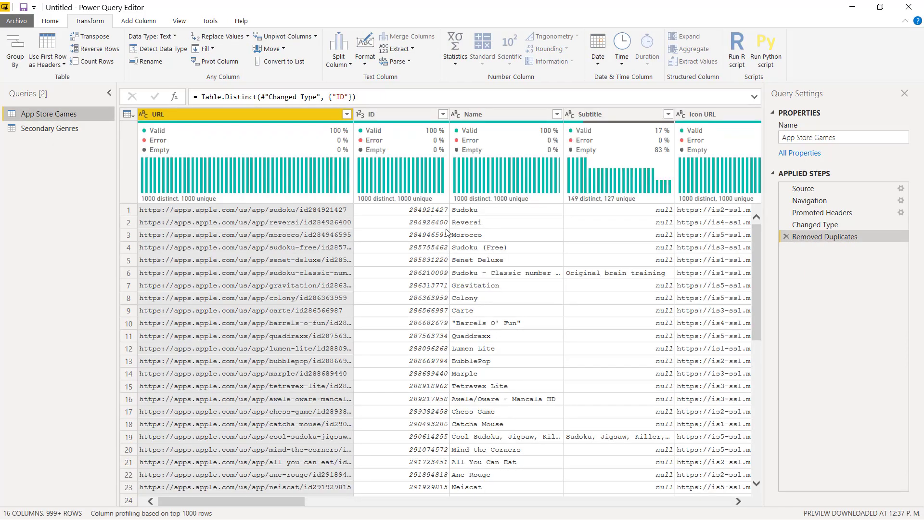
{"action": "left_click_drag", "start_coordinate": [300, 503], "coordinate": [727, 508]}
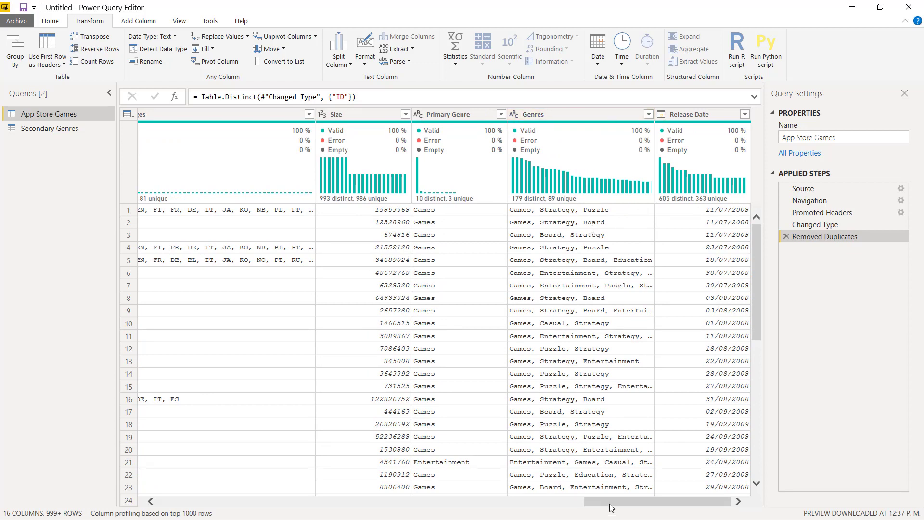
{"action": "left_click_drag", "start_coordinate": [609, 504], "coordinate": [212, 502]}
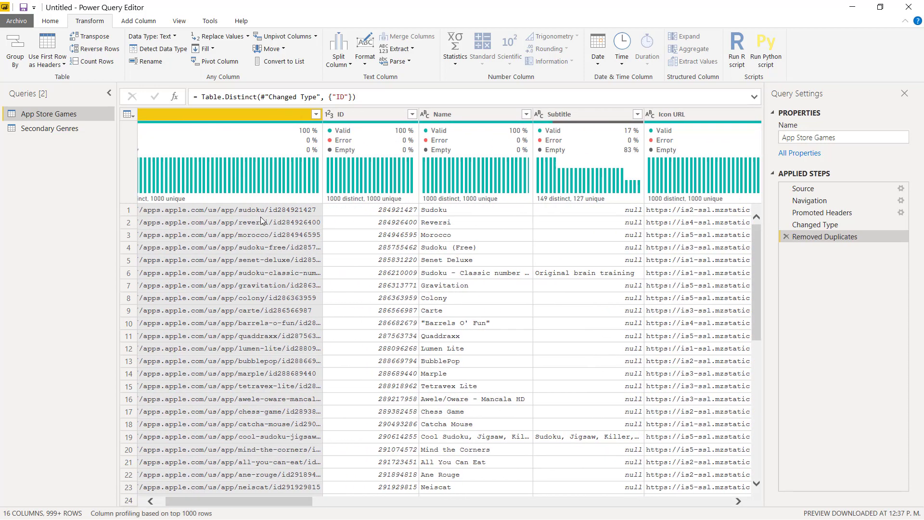
{"action": "left_click", "coordinate": [38, 127]}
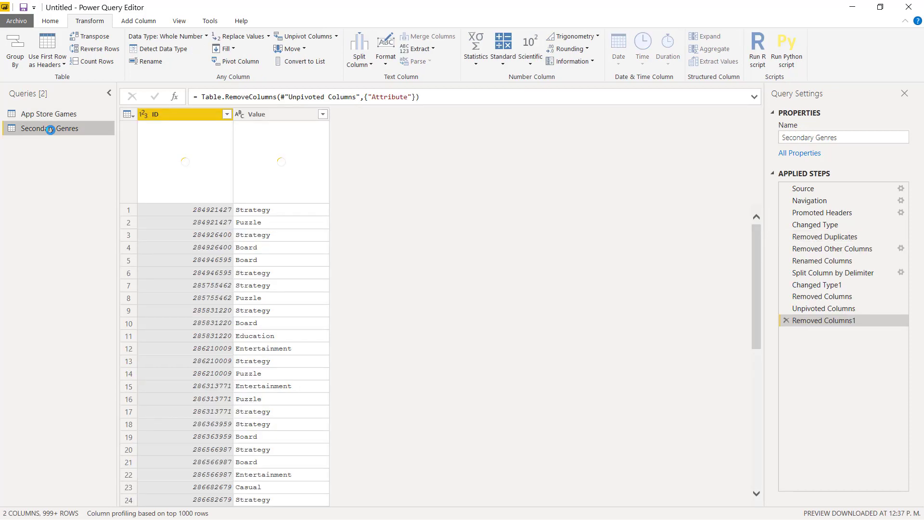
{"action": "left_click", "coordinate": [50, 22]}
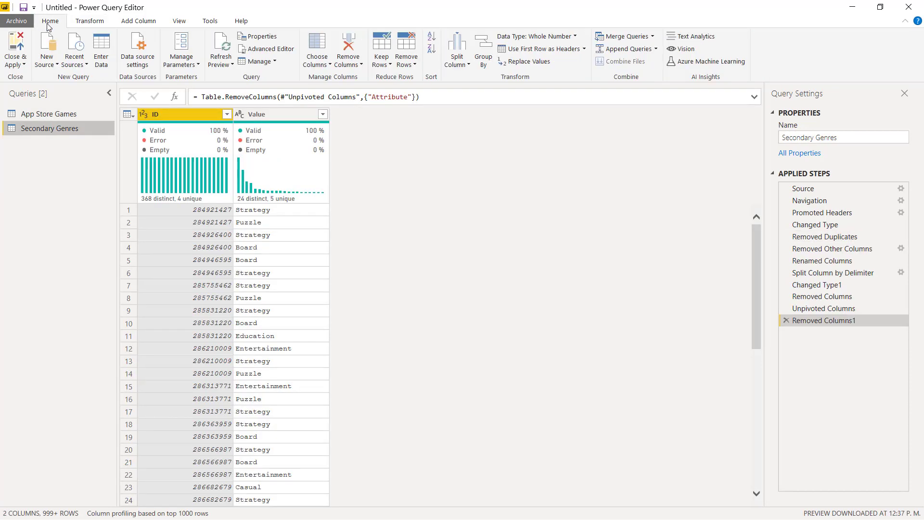
{"action": "left_click", "coordinate": [19, 46]}
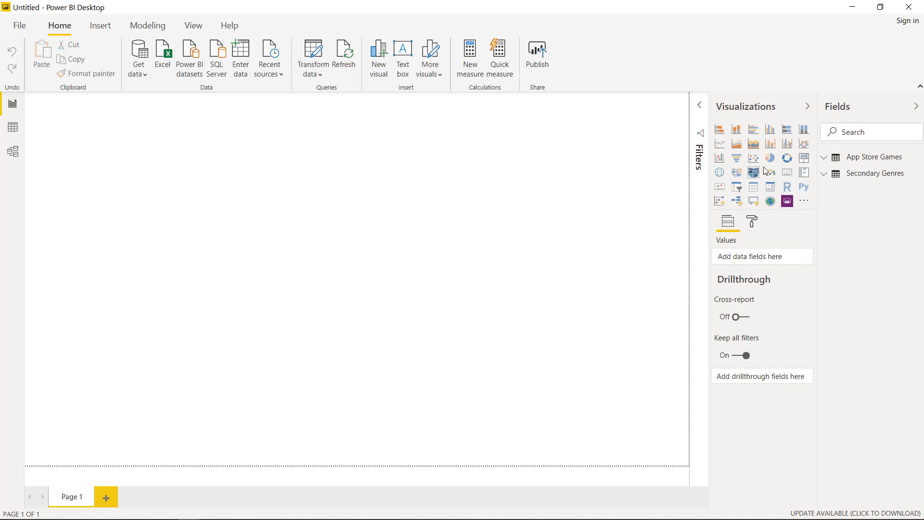
Add a stacked column chart of the count of App Store Games ID by Release Date, and enlarge it on the page
{"action": "left_click", "coordinate": [824, 159]}
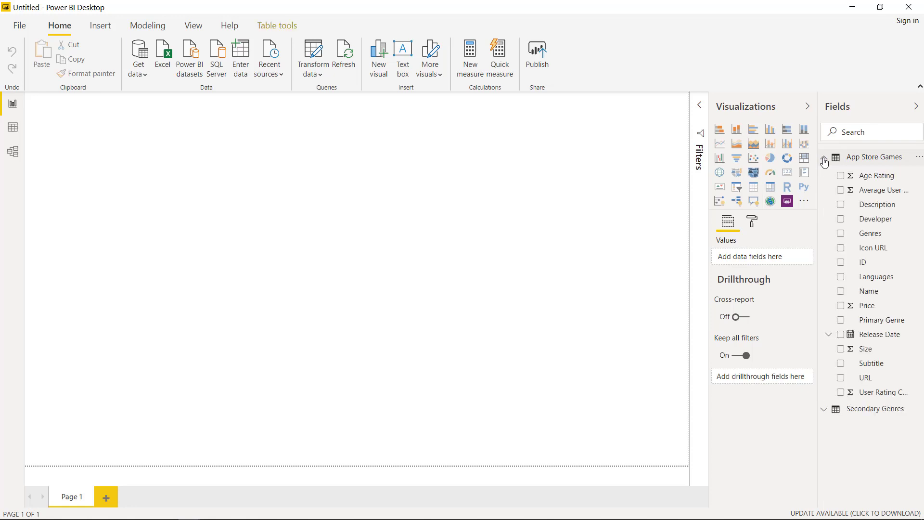
{"action": "left_click", "coordinate": [742, 134]}
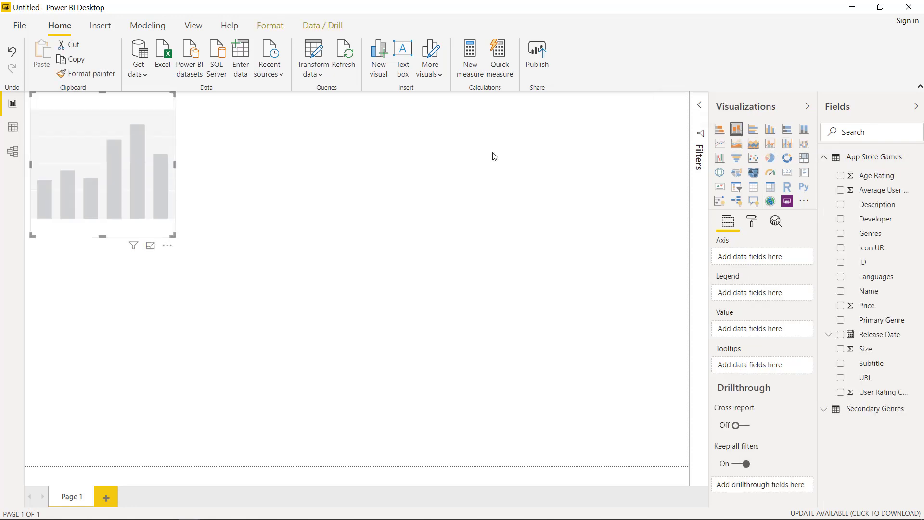
{"action": "left_click_drag", "start_coordinate": [146, 151], "coordinate": [205, 195]}
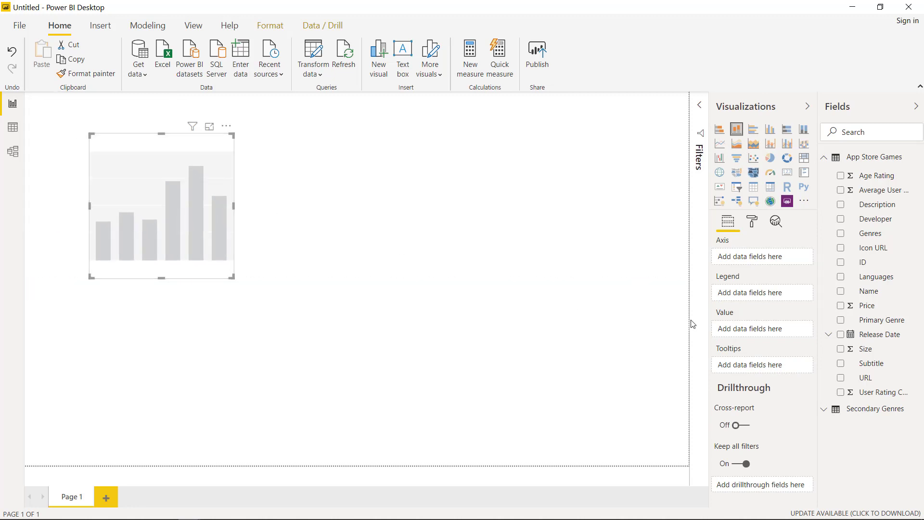
{"action": "left_click", "coordinate": [841, 336]}
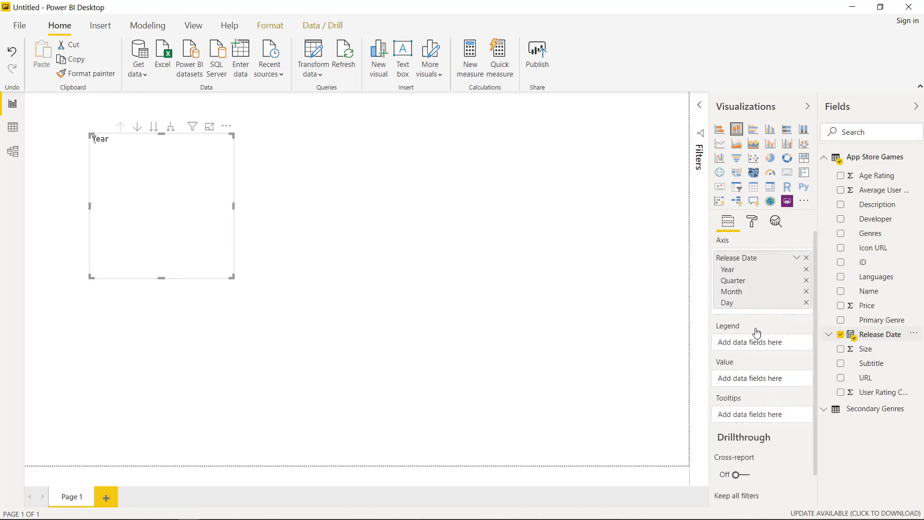
{"action": "left_click_drag", "start_coordinate": [230, 276], "coordinate": [436, 347]}
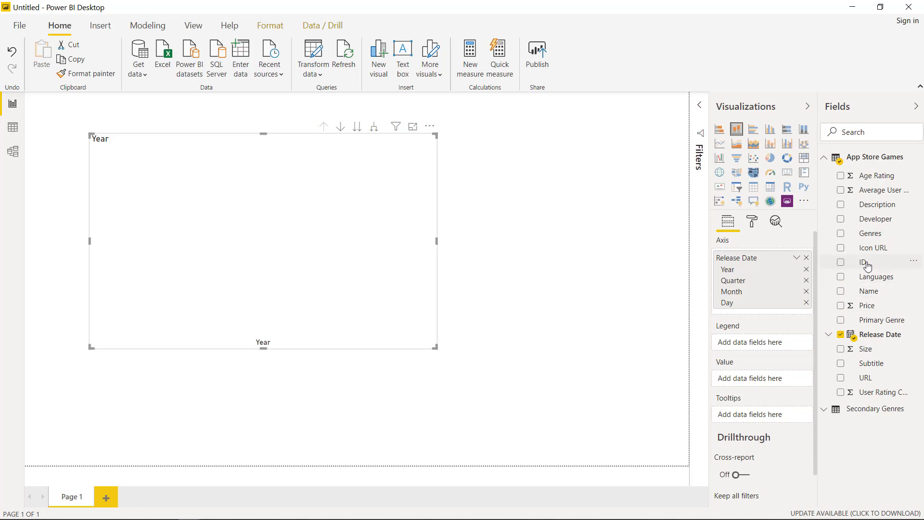
{"action": "left_click_drag", "start_coordinate": [867, 266], "coordinate": [745, 388]}
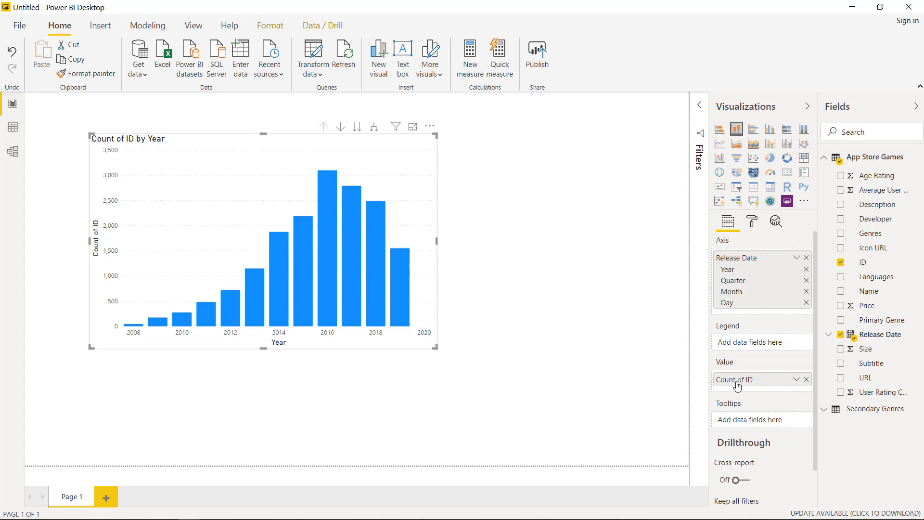
{"action": "left_click", "coordinate": [797, 379]}
{"action": "left_click", "coordinate": [532, 367]}
{"action": "left_click", "coordinate": [404, 334]}
Create the measure Total Apps = COUNT('App Store Games'[ID]) in the App Store Games table
{"action": "mouse_move", "coordinate": [333, 305]}
{"action": "right_click", "coordinate": [877, 160]}
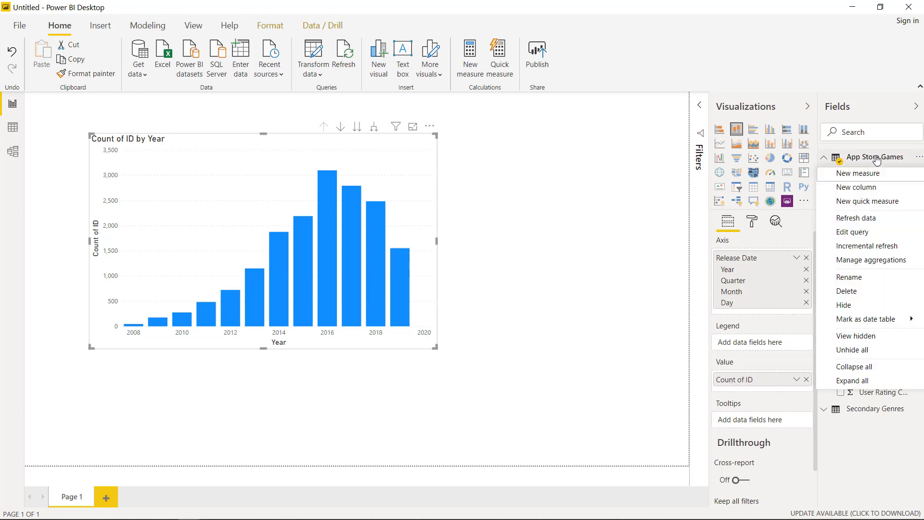
{"action": "left_click", "coordinate": [872, 181]}
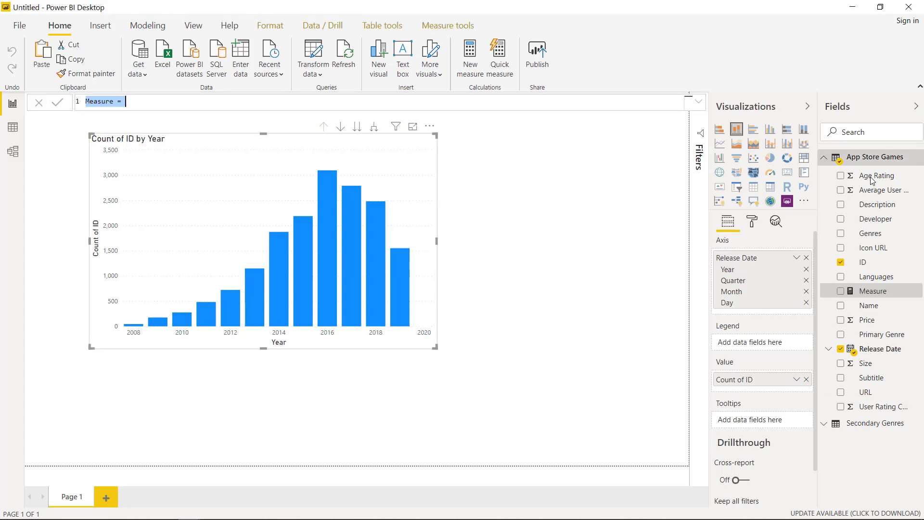
{"action": "type", "text": "Total Apps"}
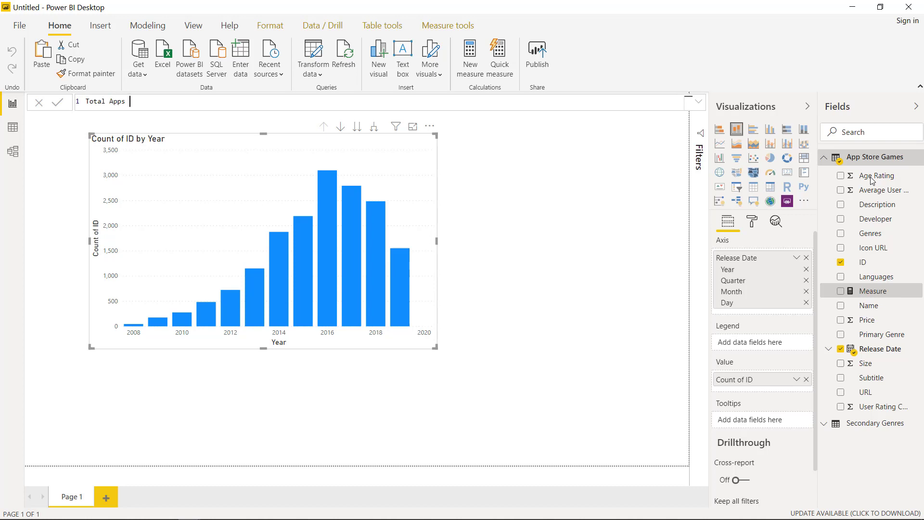
{"action": "type", "text": " = COUNT("}
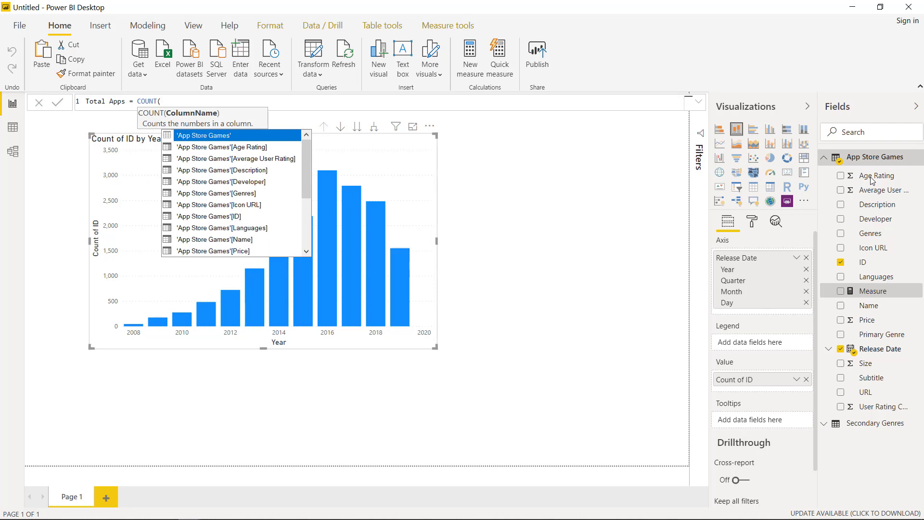
{"action": "type", "text": "ID"}
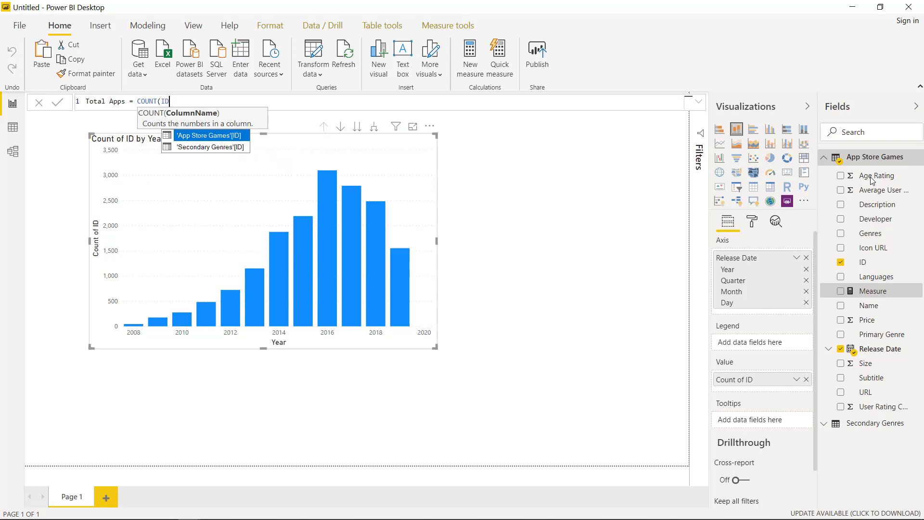
{"action": "left_click", "coordinate": [218, 138]}
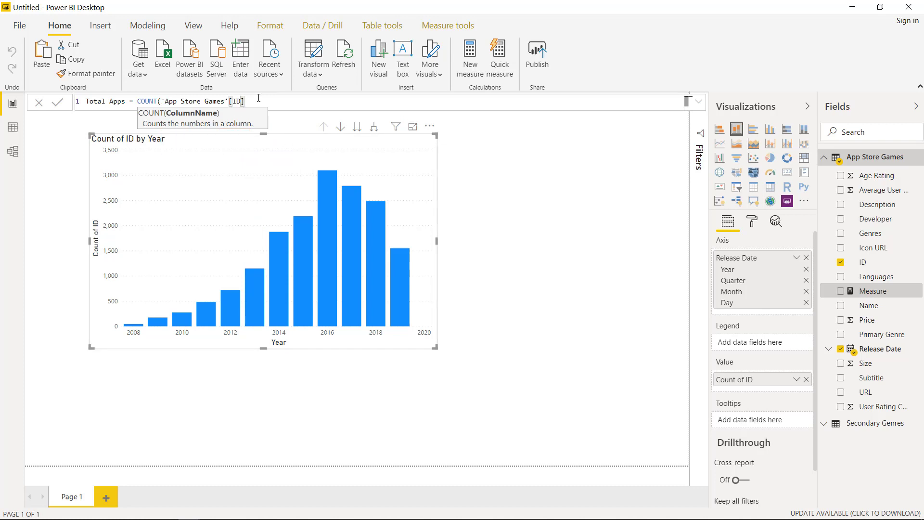
{"action": "type", "text": ")"}
{"action": "key", "text": "Return"}
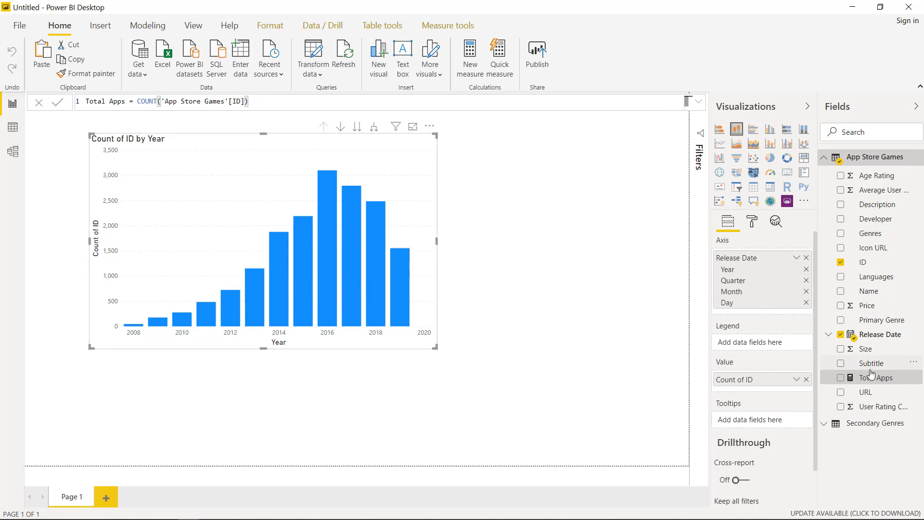
Replace Count of ID with the Total Apps measure in the column chart, and narrow the chart near the page's lower-left corner
{"action": "left_click_drag", "start_coordinate": [872, 378], "coordinate": [751, 383]}
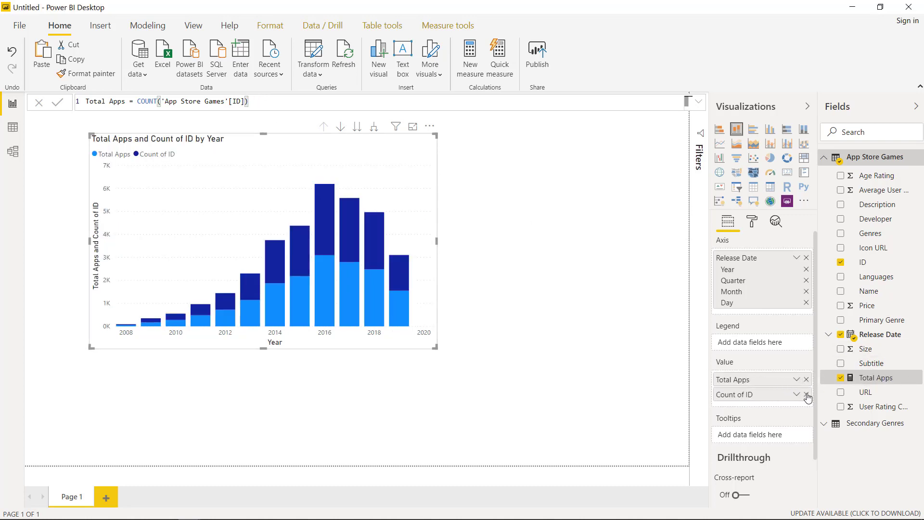
{"action": "left_click", "coordinate": [807, 394]}
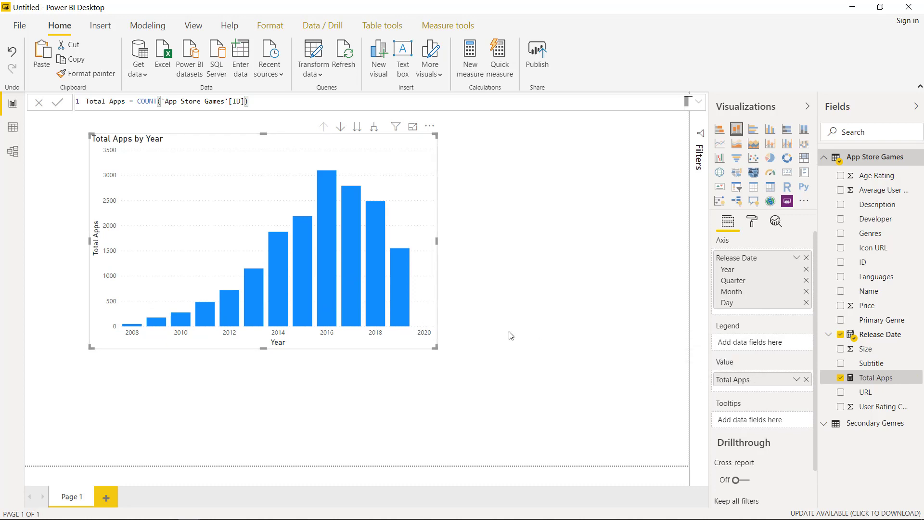
{"action": "left_click_drag", "start_coordinate": [294, 142], "coordinate": [266, 263]}
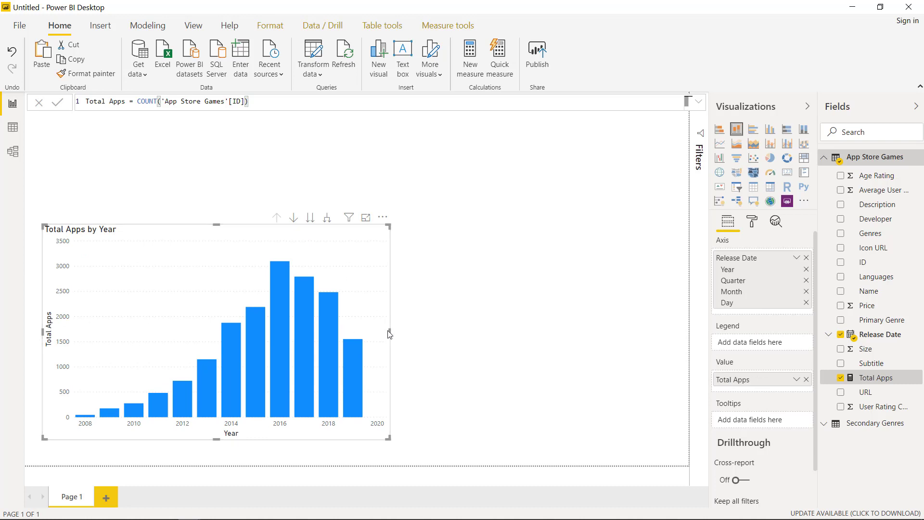
{"action": "left_click_drag", "start_coordinate": [390, 332], "coordinate": [318, 332]}
{"action": "left_click", "coordinate": [422, 242]}
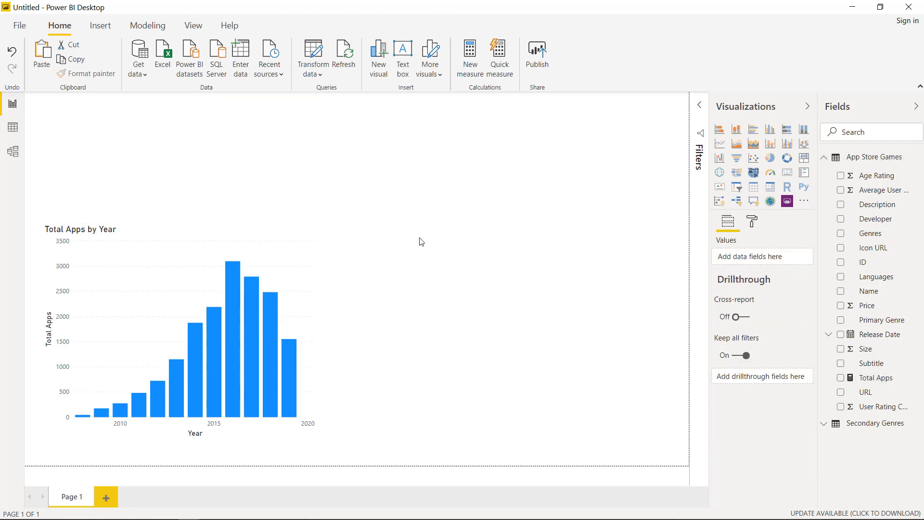
Examine the data rows of the App Store Games and Secondary Genres tables
{"action": "left_click", "coordinate": [13, 129]}
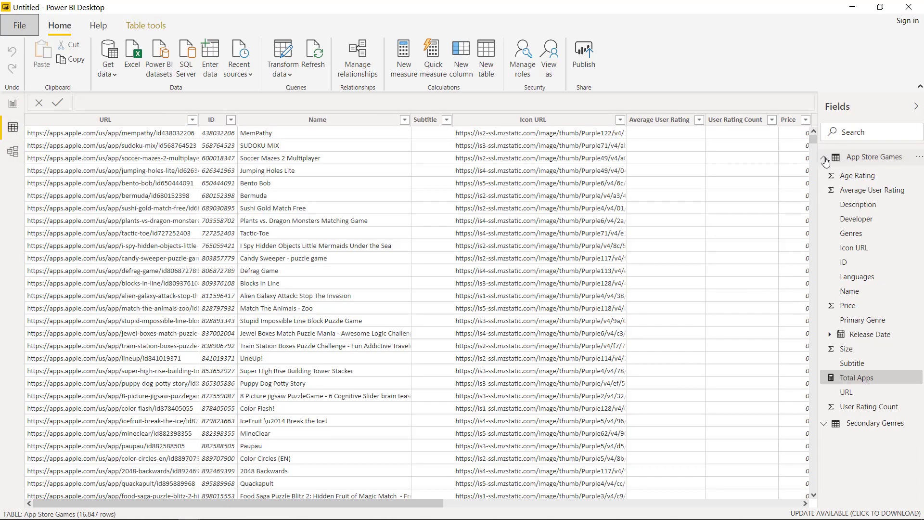
{"action": "left_click", "coordinate": [824, 158]}
{"action": "left_click", "coordinate": [825, 175]}
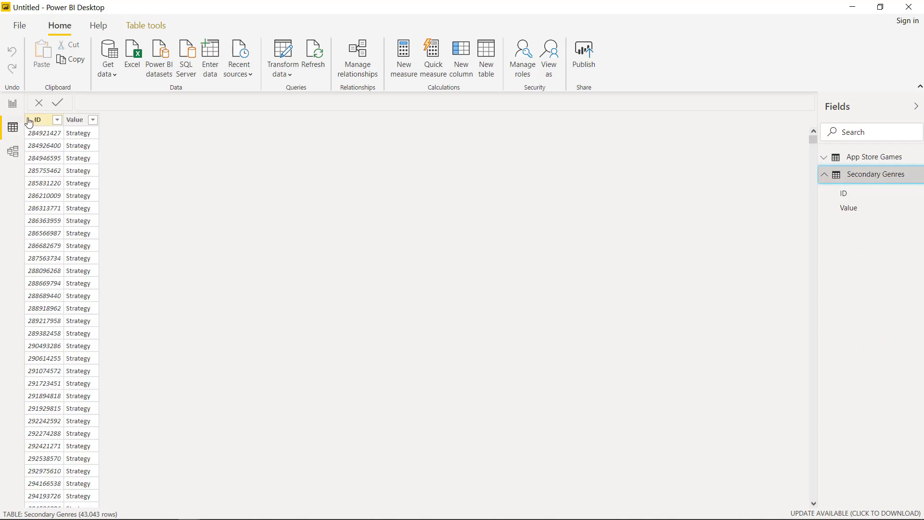
{"action": "left_click", "coordinate": [12, 104]}
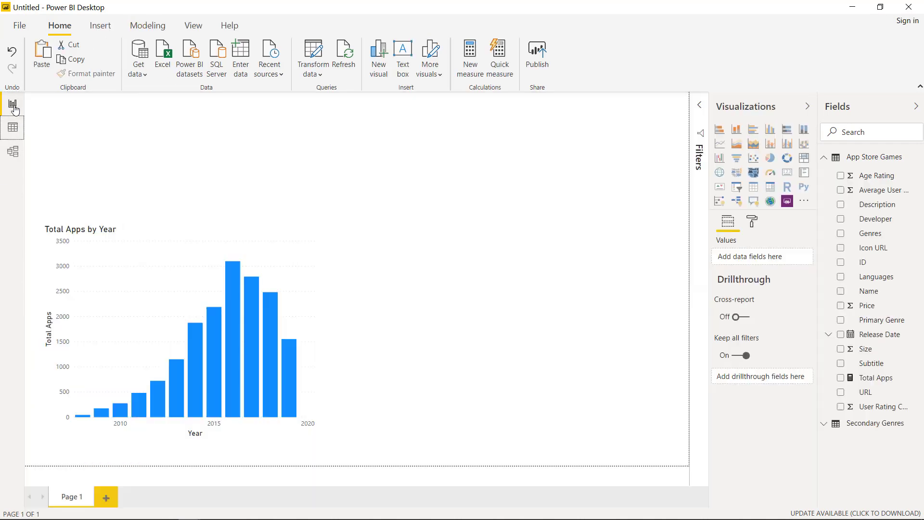
Add a stacked bar chart of Total Apps by Genres beside the column chart and make it taller
{"action": "left_click", "coordinate": [434, 307]}
{"action": "left_click", "coordinate": [719, 136]}
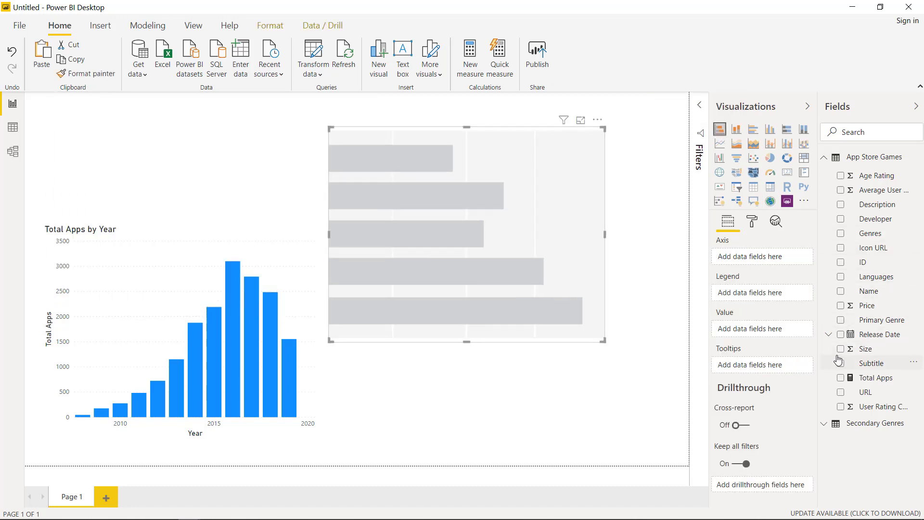
{"action": "left_click", "coordinate": [841, 234]}
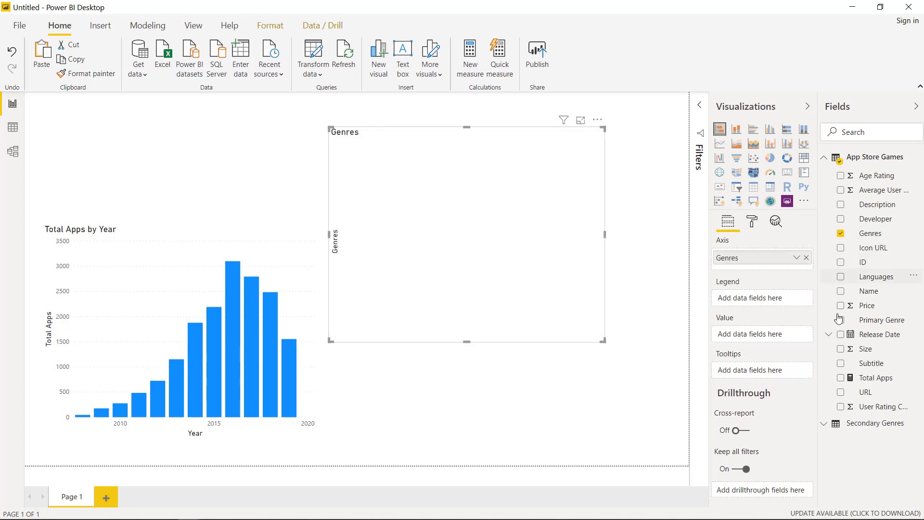
{"action": "left_click", "coordinate": [840, 378]}
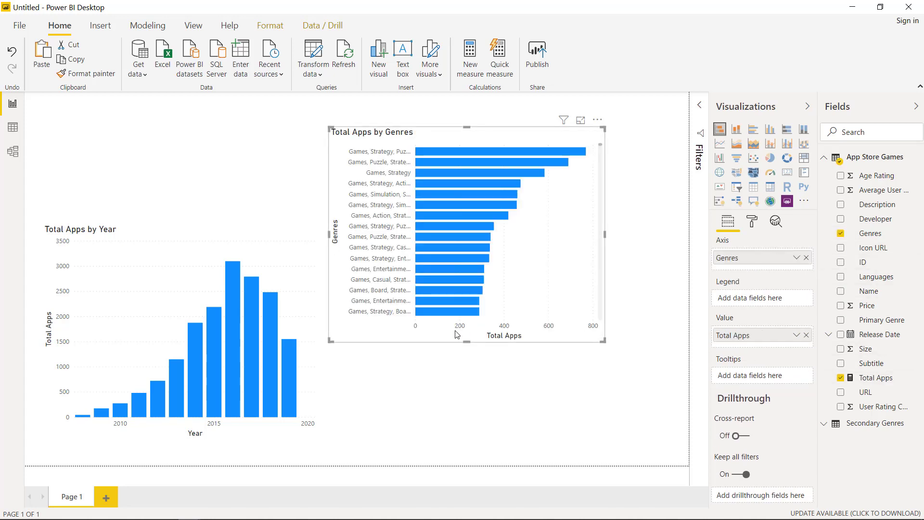
{"action": "left_click_drag", "start_coordinate": [469, 341], "coordinate": [468, 422]}
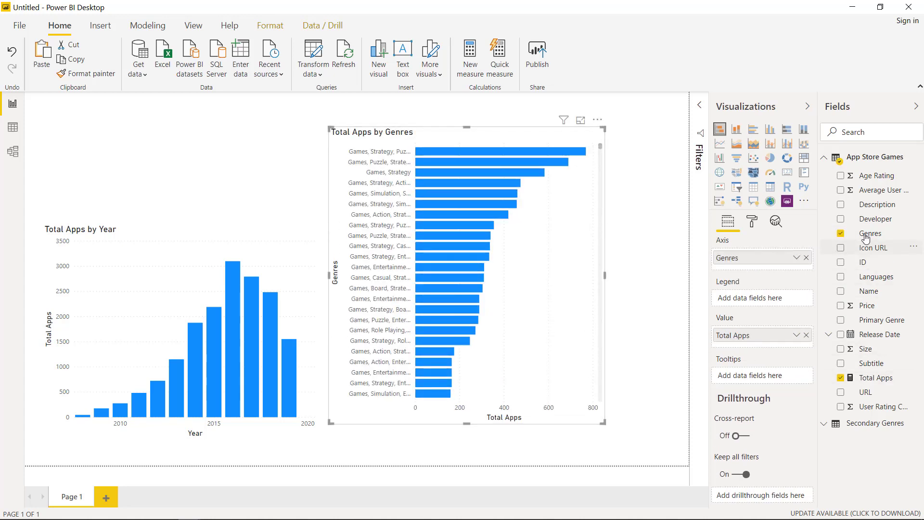
Try Primary Genre instead of Genres on the bar chart's axis, and delete the chart
{"action": "left_click_drag", "start_coordinate": [880, 321], "coordinate": [811, 269]}
{"action": "left_click", "coordinate": [807, 271]}
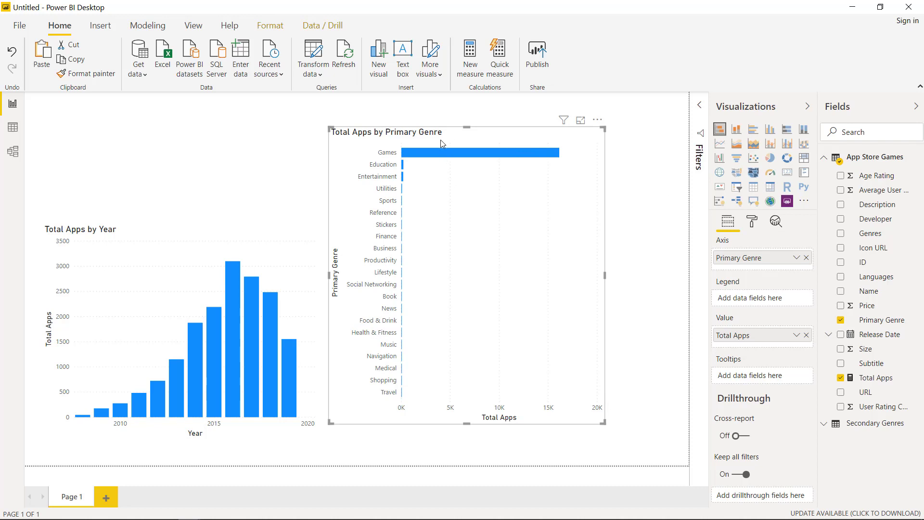
{"action": "left_click_drag", "start_coordinate": [440, 140], "coordinate": [447, 134]}
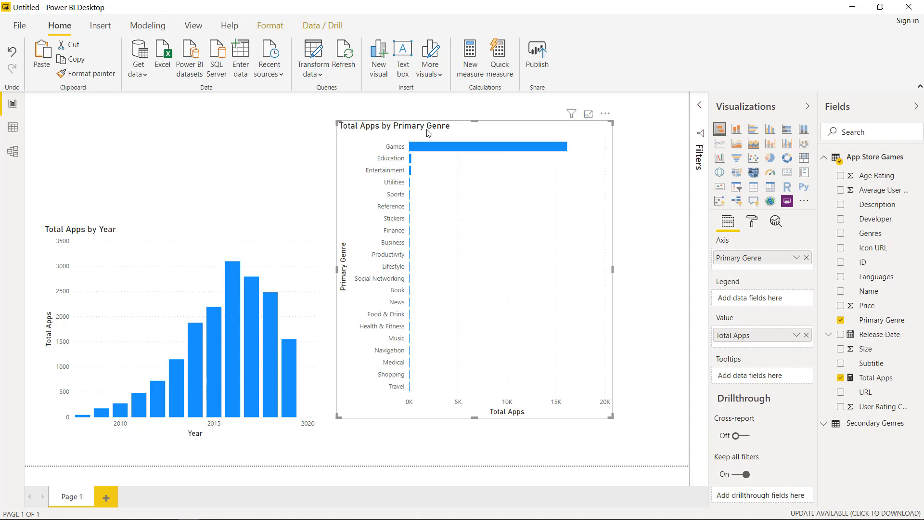
{"action": "key", "text": "Delete"}
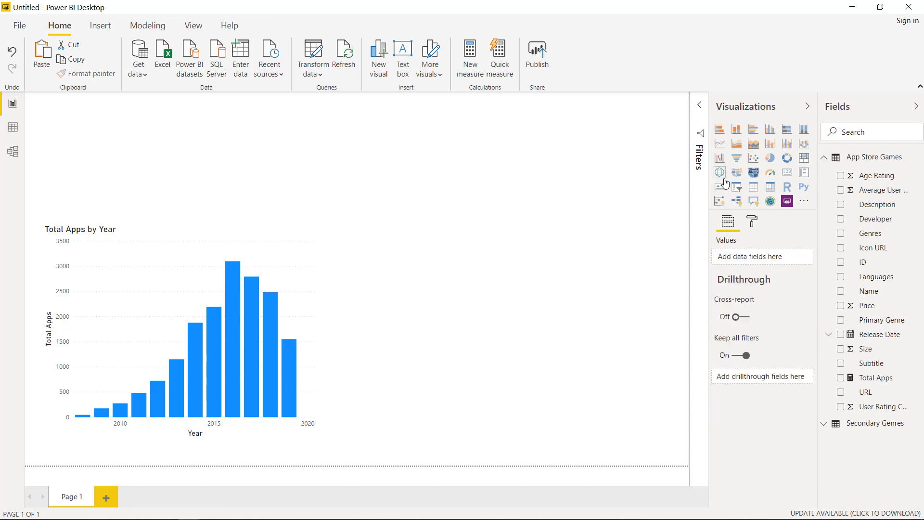
Add an empty stacked bar chart to the right of the Total Apps by Year chart
{"action": "left_click", "coordinate": [719, 129]}
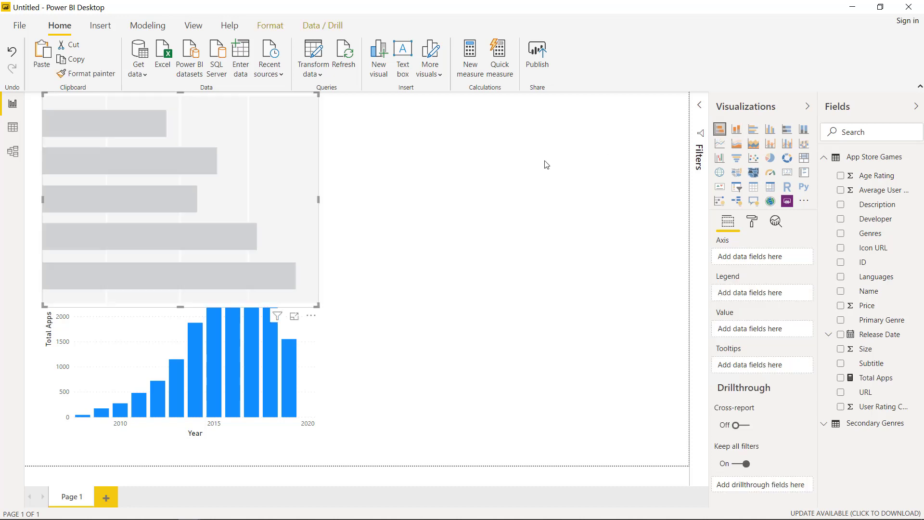
{"action": "left_click_drag", "start_coordinate": [217, 171], "coordinate": [533, 235]}
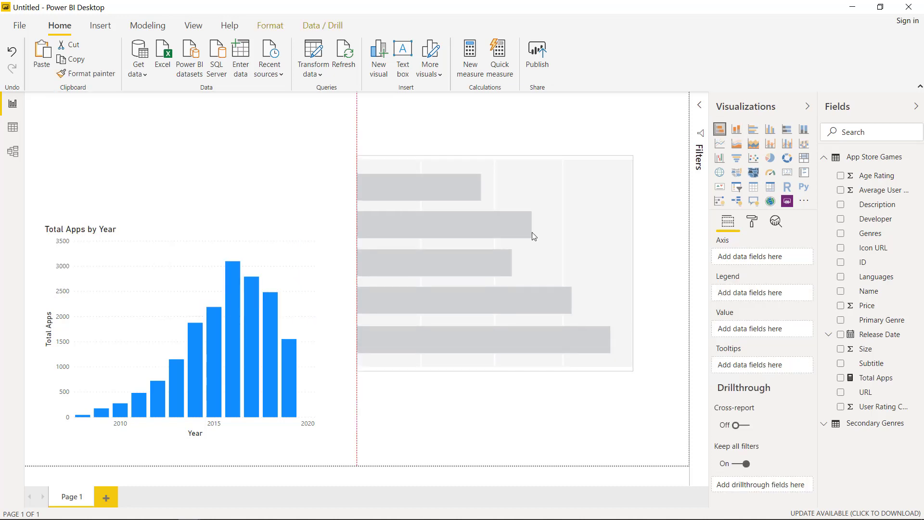
Rename the Value column of the Secondary Genres table as Secondary Genres
{"action": "left_click", "coordinate": [824, 425]}
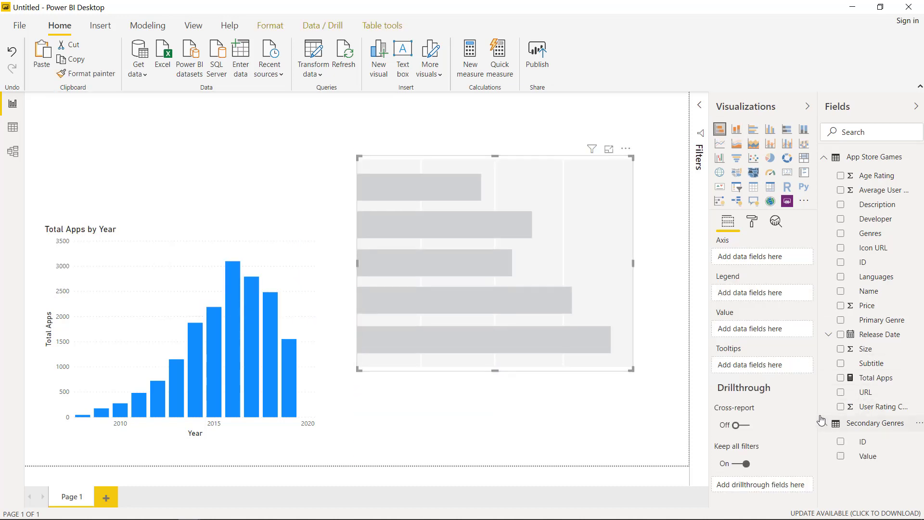
{"action": "double_click", "coordinate": [868, 457]}
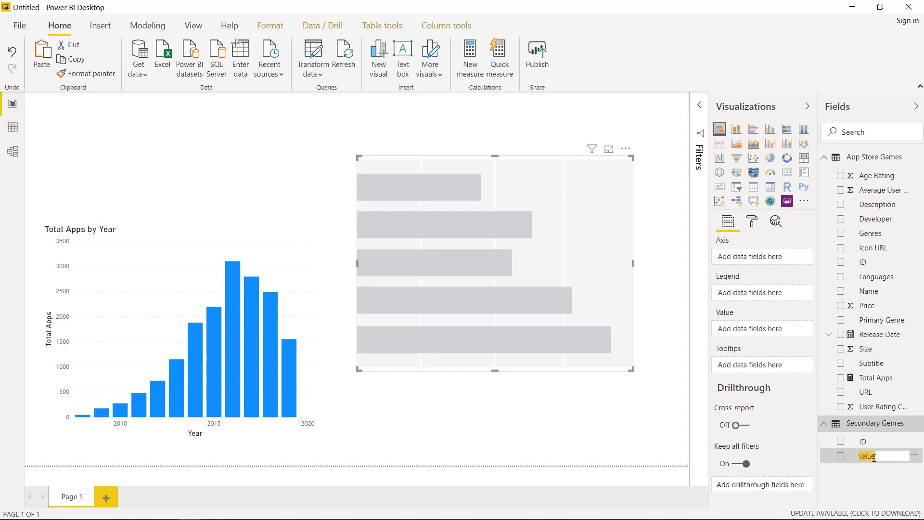
{"action": "type", "text": "Se"}
{"action": "type", "text": "condary Genres"}
{"action": "key", "text": "Return"}
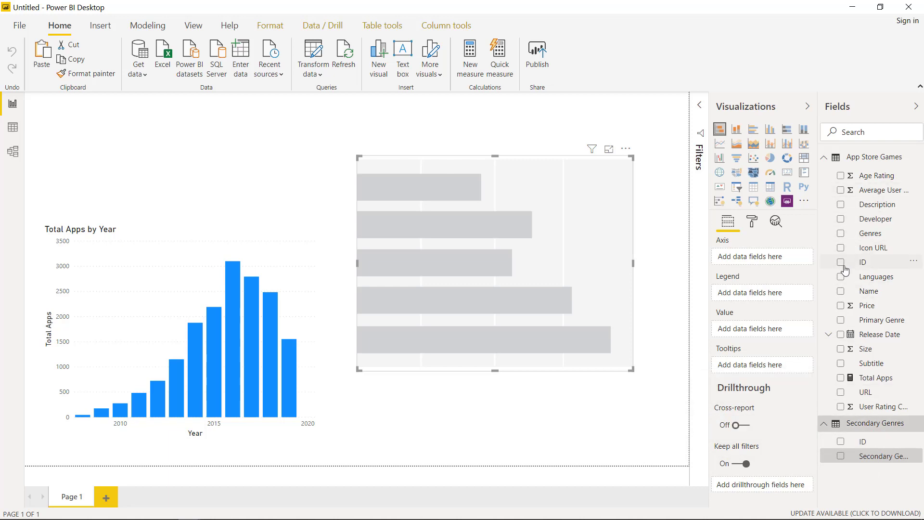
Examine the relationship between App Store Games and Secondary Genres in the model, and the rows of the Secondary Genres table
{"action": "left_click", "coordinate": [14, 155]}
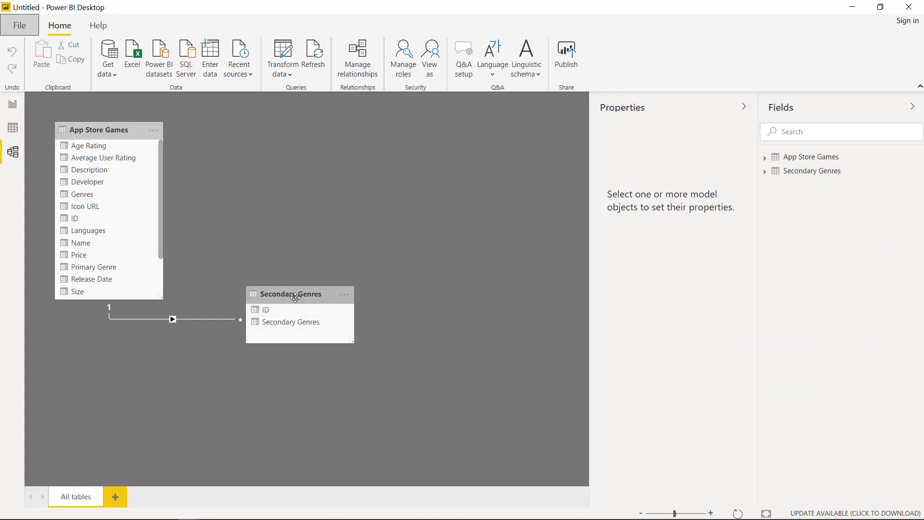
{"action": "left_click_drag", "start_coordinate": [286, 296], "coordinate": [372, 223]}
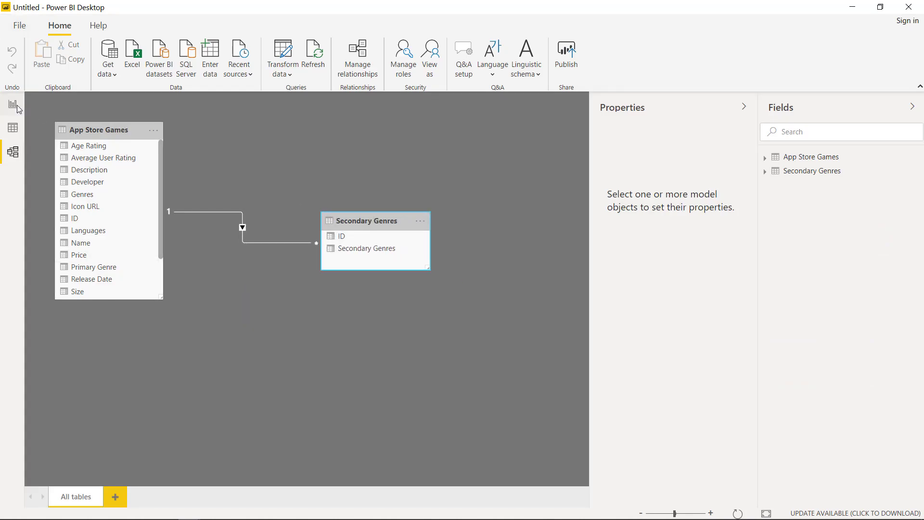
{"action": "left_click", "coordinate": [13, 104]}
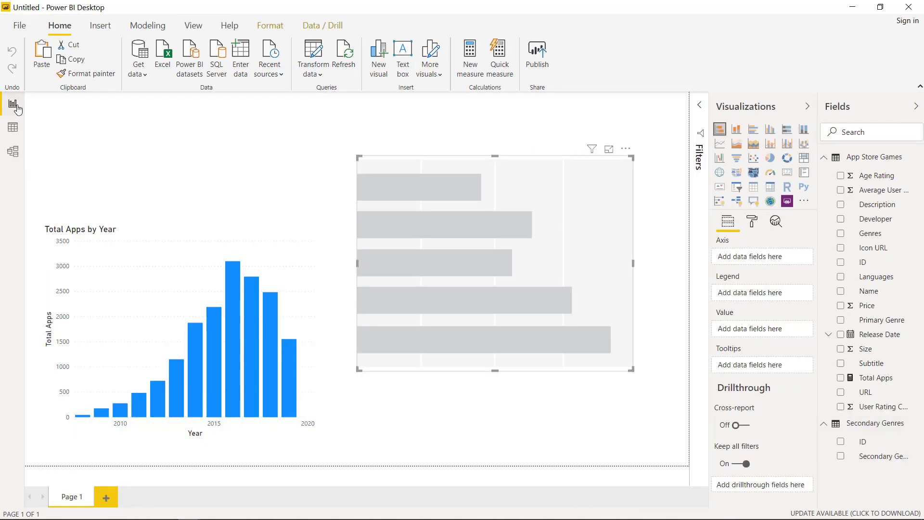
{"action": "left_click", "coordinate": [592, 185]}
{"action": "left_click", "coordinate": [15, 128]}
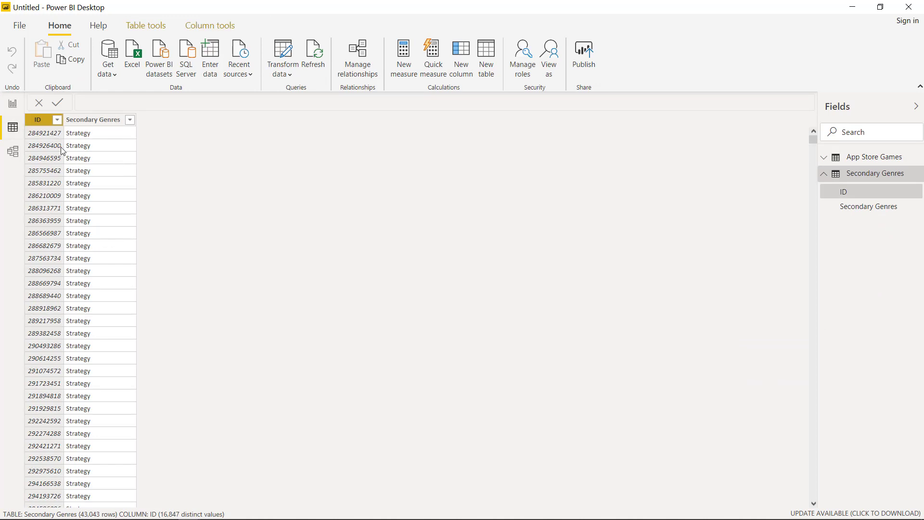
{"action": "left_click", "coordinate": [12, 107]}
Lower the empty bar chart and fill it with Secondary Genres as the axis and Total Apps as the value
{"action": "left_click", "coordinate": [530, 264]}
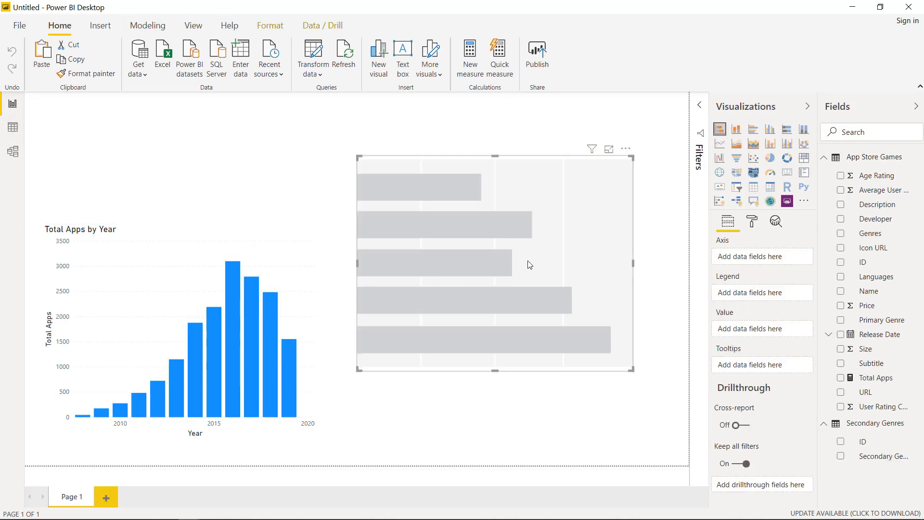
{"action": "mouse_move", "coordinate": [498, 321]}
{"action": "left_mouse_down"}
{"action": "mouse_move", "coordinate": [492, 299]}
{"action": "mouse_move", "coordinate": [493, 322]}
{"action": "left_mouse_up"}
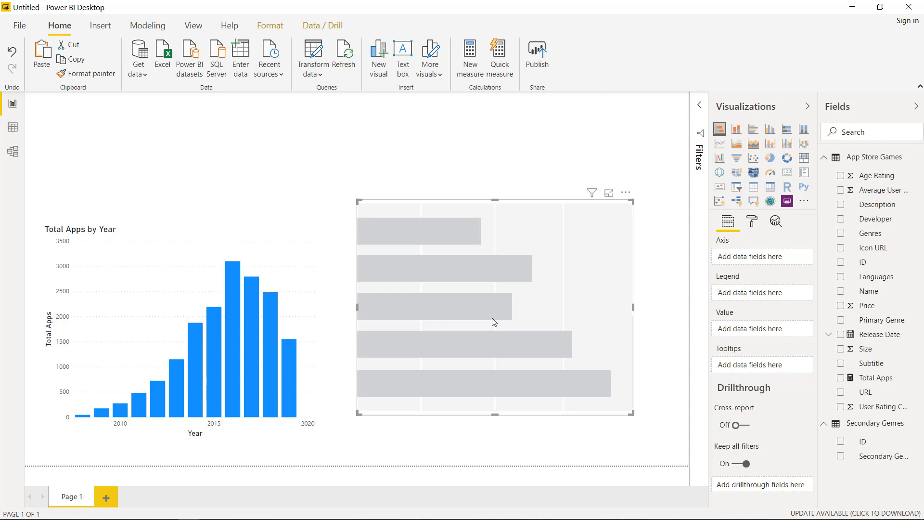
{"action": "left_click_drag", "start_coordinate": [871, 456], "coordinate": [759, 259]}
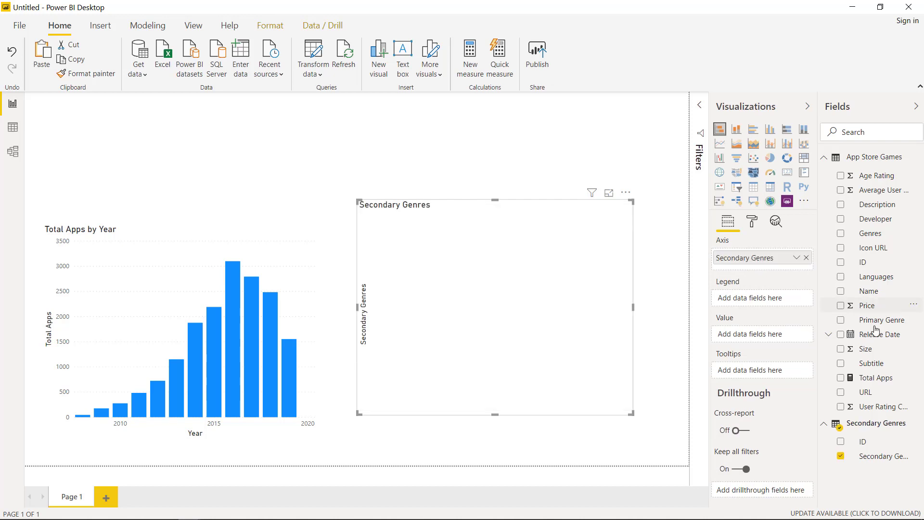
{"action": "left_click_drag", "start_coordinate": [883, 378], "coordinate": [730, 338]}
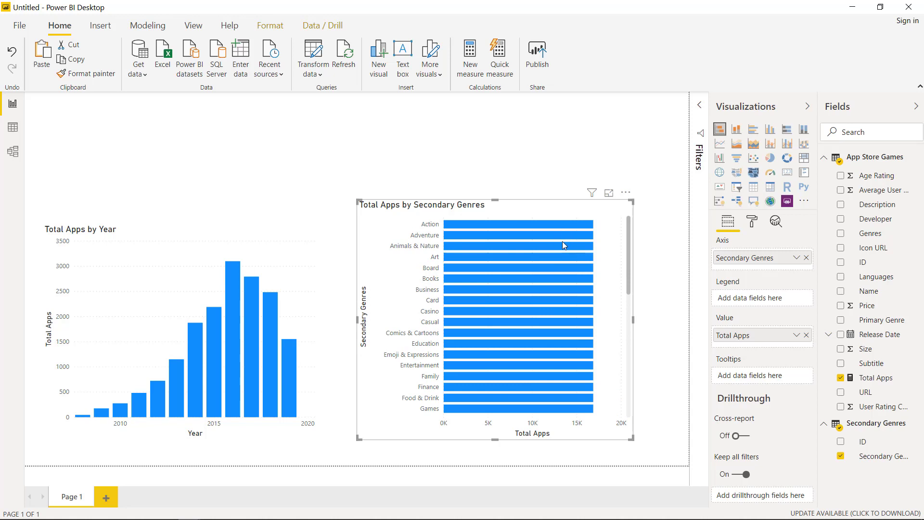
Raise the Secondary Genres table in the model diagram and look through the App Store Games field list down to Total Apps
{"action": "left_click", "coordinate": [13, 152]}
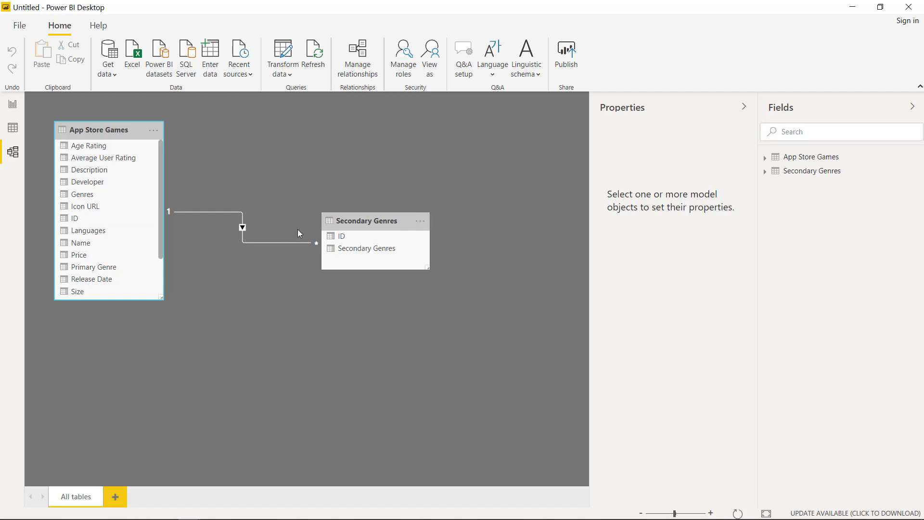
{"action": "left_click", "coordinate": [364, 219]}
{"action": "left_click_drag", "start_coordinate": [362, 220], "coordinate": [364, 139]}
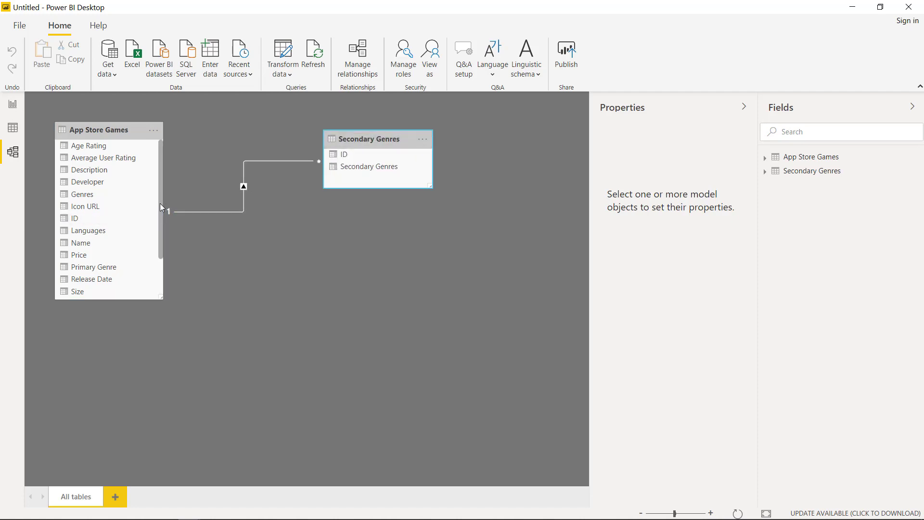
{"action": "mouse_move", "coordinate": [159, 214]}
{"action": "left_mouse_down"}
{"action": "mouse_move", "coordinate": [163, 264]}
{"action": "mouse_move", "coordinate": [158, 199]}
{"action": "left_mouse_up"}
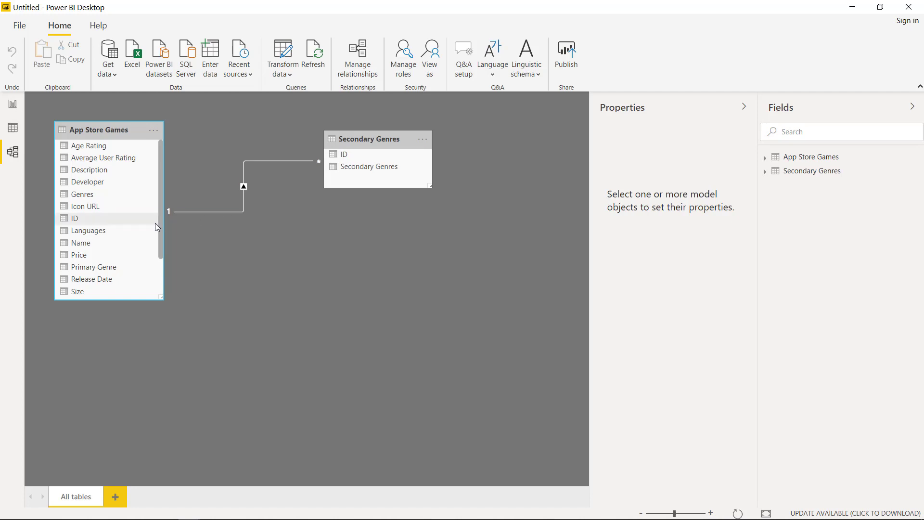
{"action": "left_click_drag", "start_coordinate": [160, 214], "coordinate": [165, 262]}
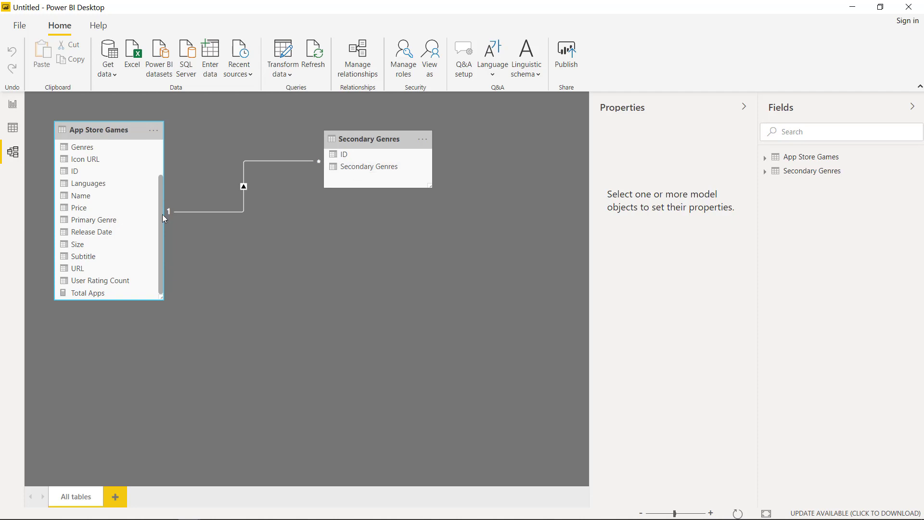
Set the cross filter direction of the relationship between Secondary Genres and App Store Games to Both
{"action": "double_click", "coordinate": [243, 184]}
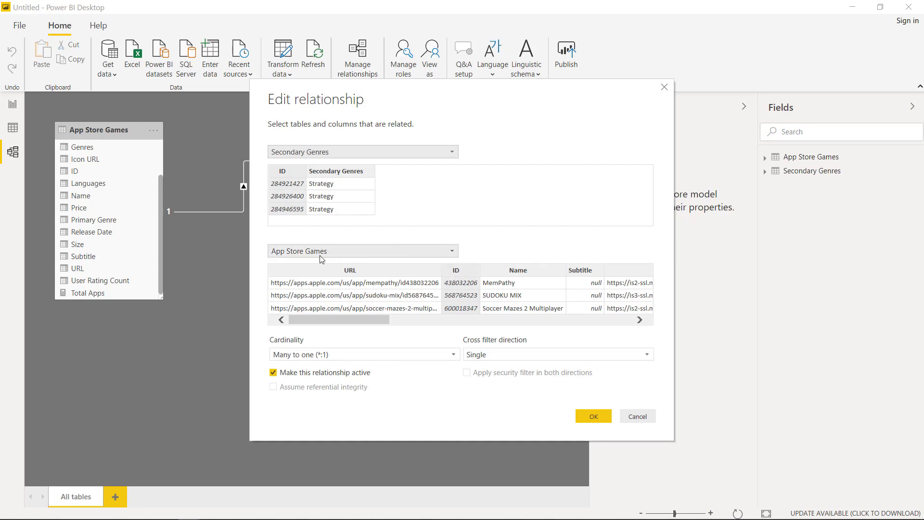
{"action": "left_click", "coordinate": [521, 353]}
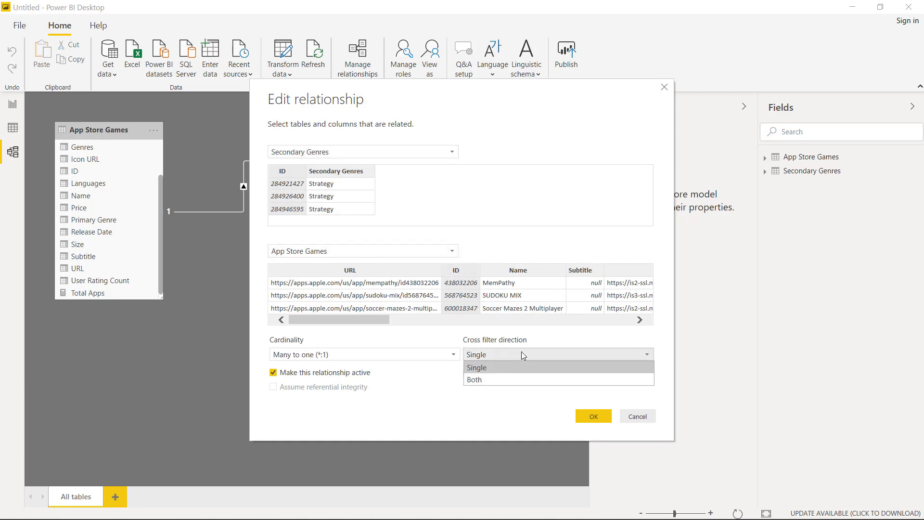
{"action": "left_click", "coordinate": [490, 380]}
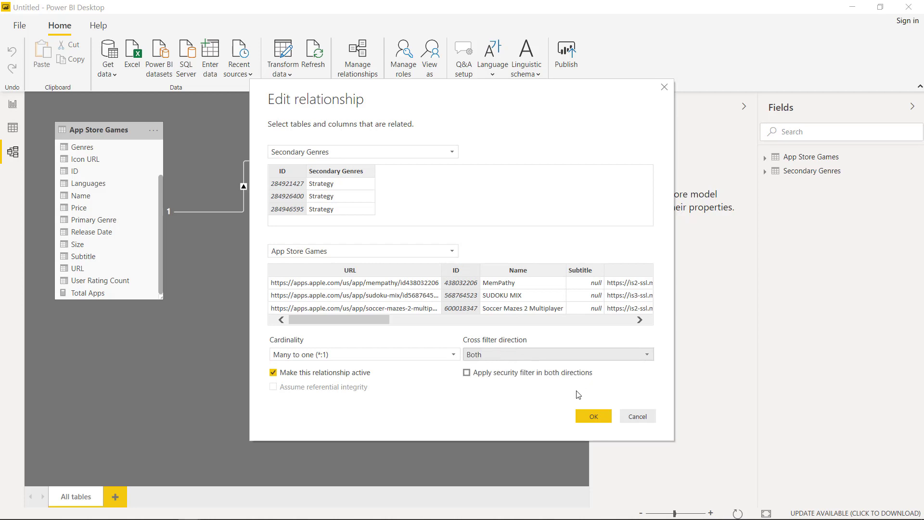
{"action": "left_click", "coordinate": [583, 419]}
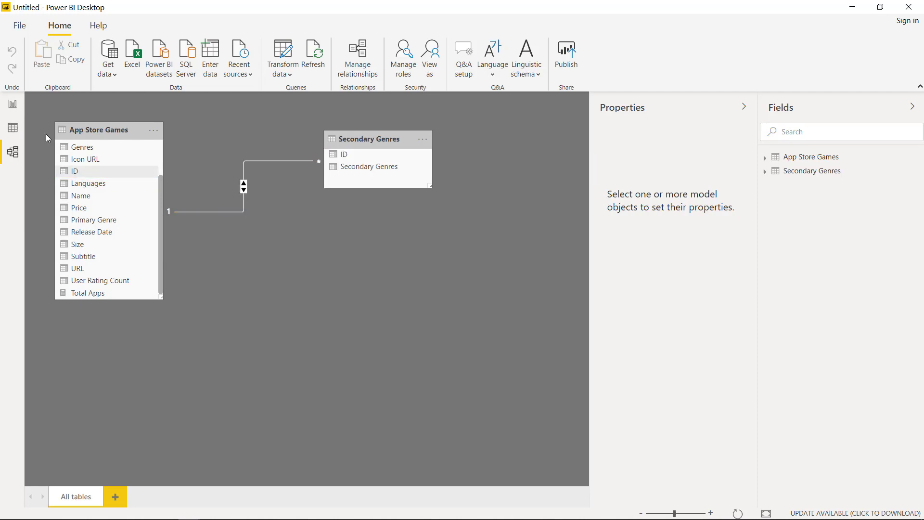
Add a card showing Total Apps to the report page, reduce its height and place it above the Total Apps by Year chart
{"action": "left_click", "coordinate": [18, 107]}
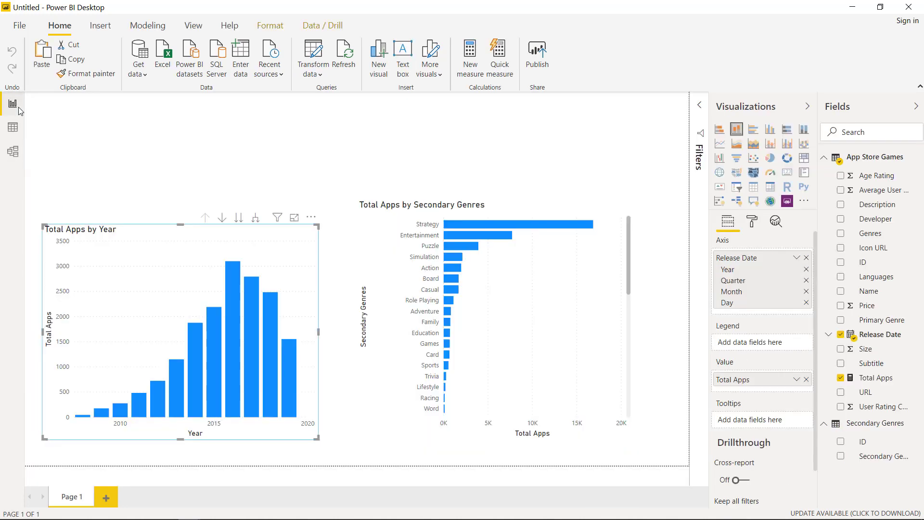
{"action": "mouse_move", "coordinate": [453, 225]}
{"action": "left_click", "coordinate": [494, 177]}
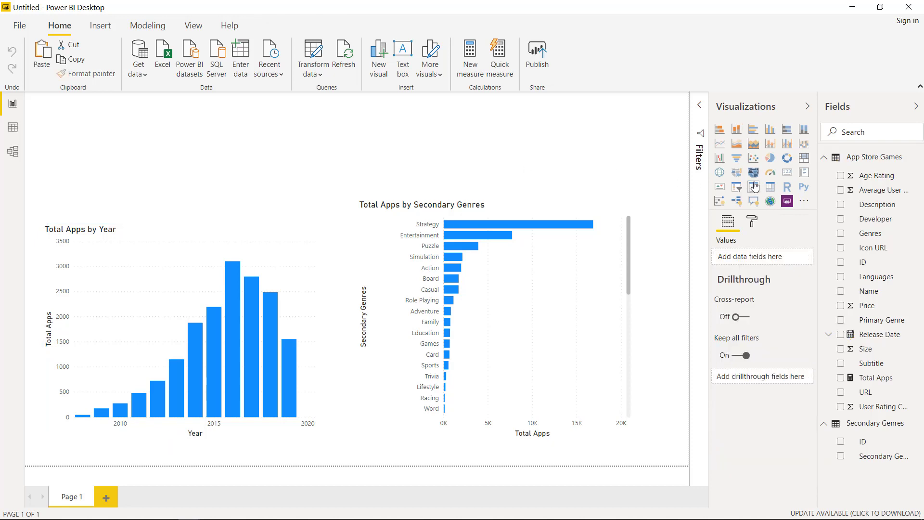
{"action": "left_click", "coordinate": [790, 178]}
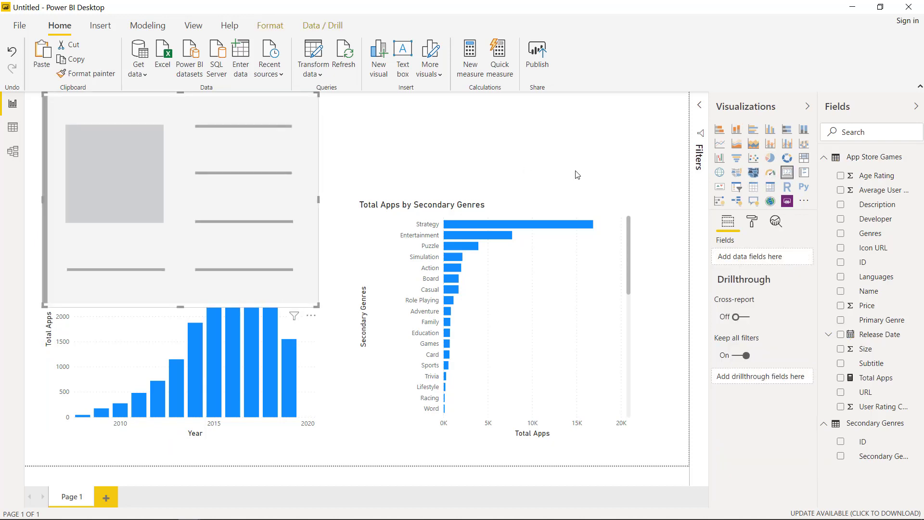
{"action": "left_click", "coordinate": [840, 378]}
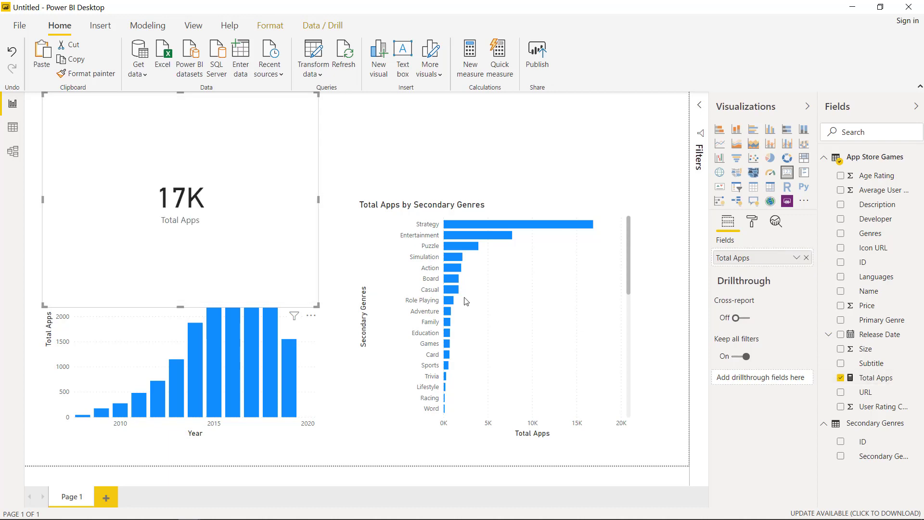
{"action": "left_click_drag", "start_coordinate": [180, 305], "coordinate": [225, 183]}
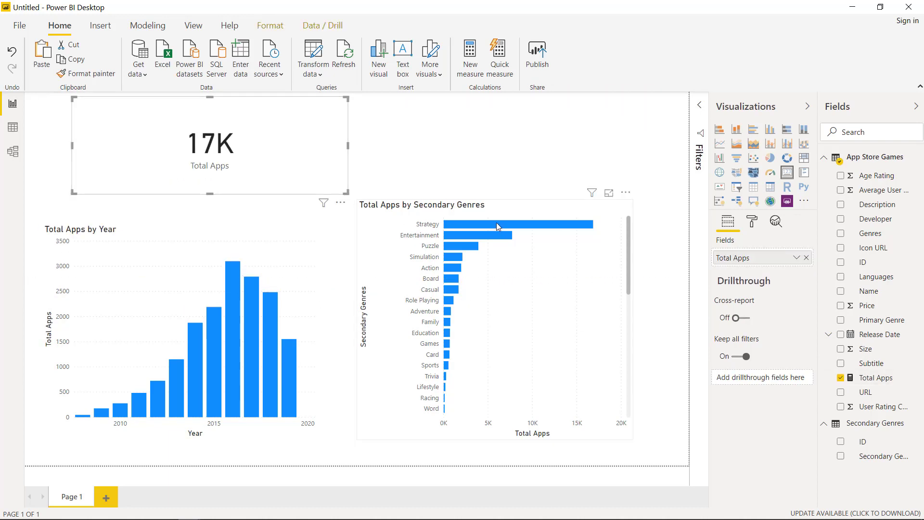
Examine the App Store Games rows, the values in its Languages column, and the ID relationship to Secondary Genres in the model
{"action": "mouse_move", "coordinate": [495, 222]}
{"action": "left_click", "coordinate": [13, 127]}
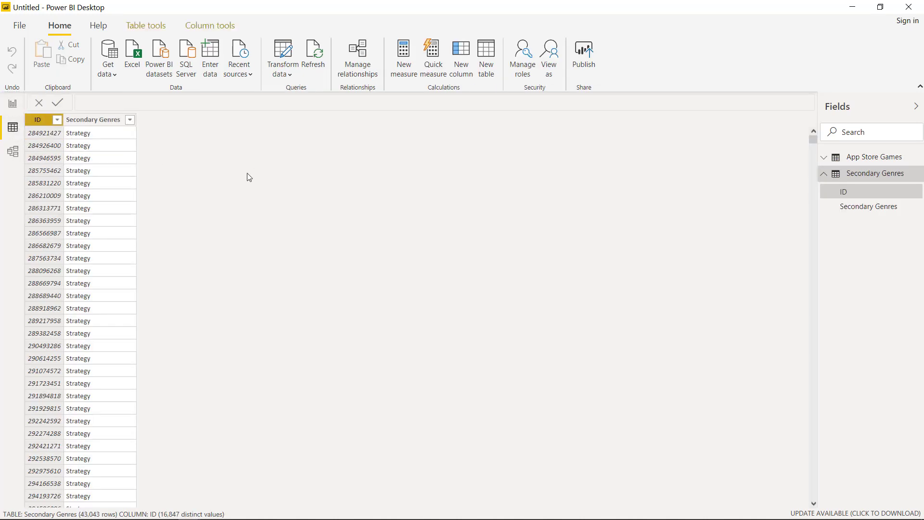
{"action": "left_click", "coordinate": [864, 158]}
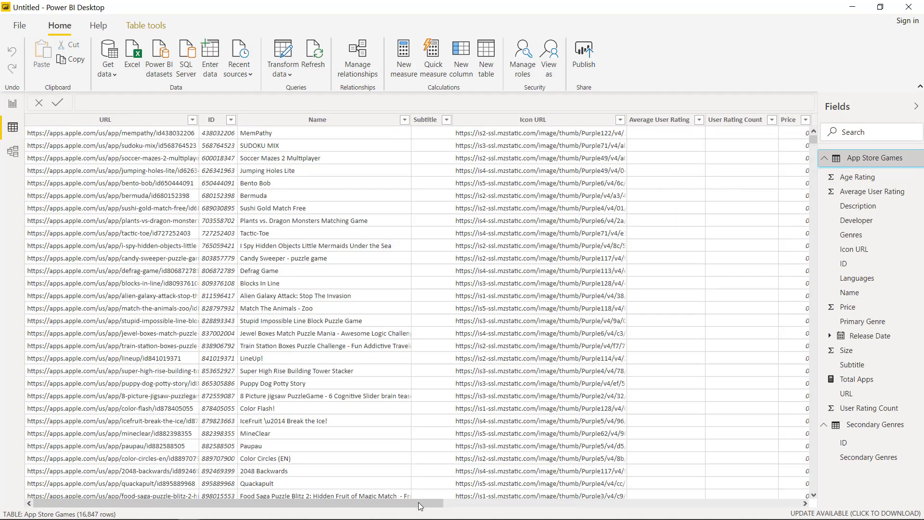
{"action": "left_click_drag", "start_coordinate": [419, 503], "coordinate": [799, 482]}
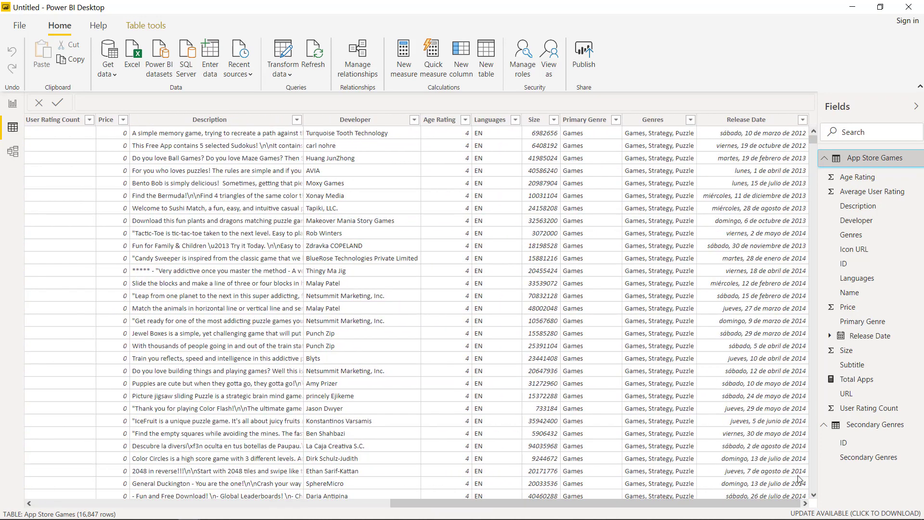
{"action": "left_click", "coordinate": [517, 123]}
{"action": "left_click", "coordinate": [517, 123]}
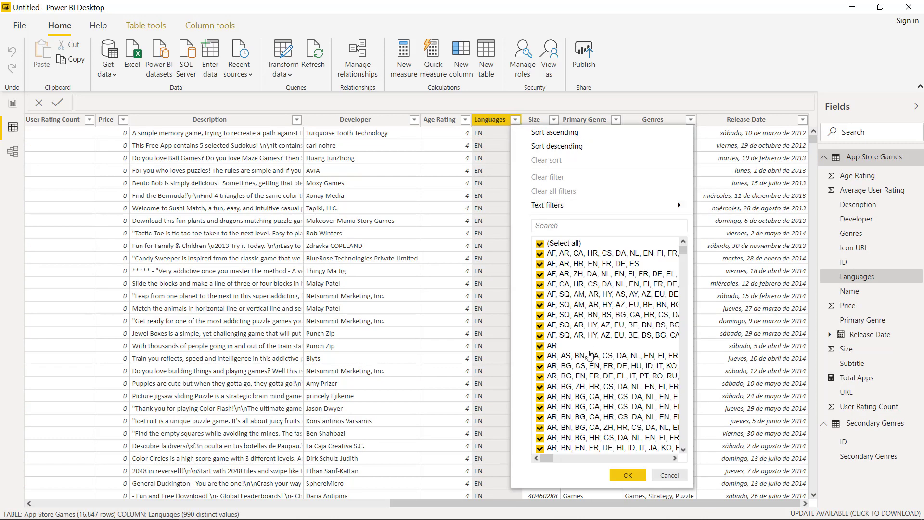
{"action": "left_click_drag", "start_coordinate": [548, 459], "coordinate": [547, 461]}
{"action": "left_click", "coordinate": [7, 106]}
{"action": "left_click", "coordinate": [13, 152]}
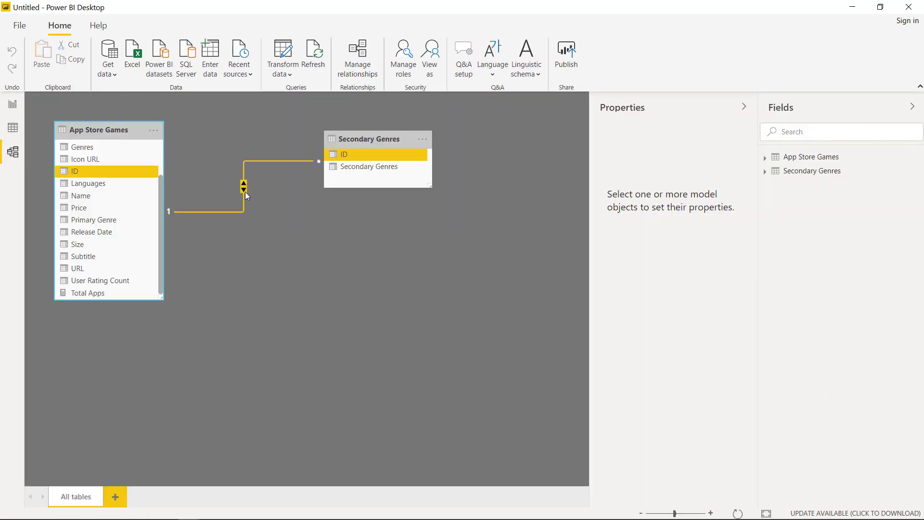
{"action": "left_click", "coordinate": [13, 104]}
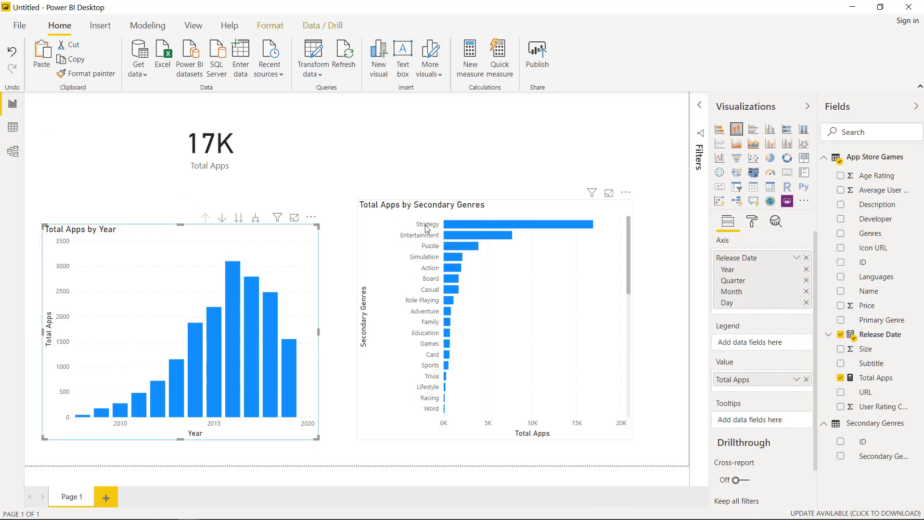
Narrow the Total Apps by Secondary Genres chart and move it closer to the Total Apps by Year chart
{"action": "left_click", "coordinate": [445, 236]}
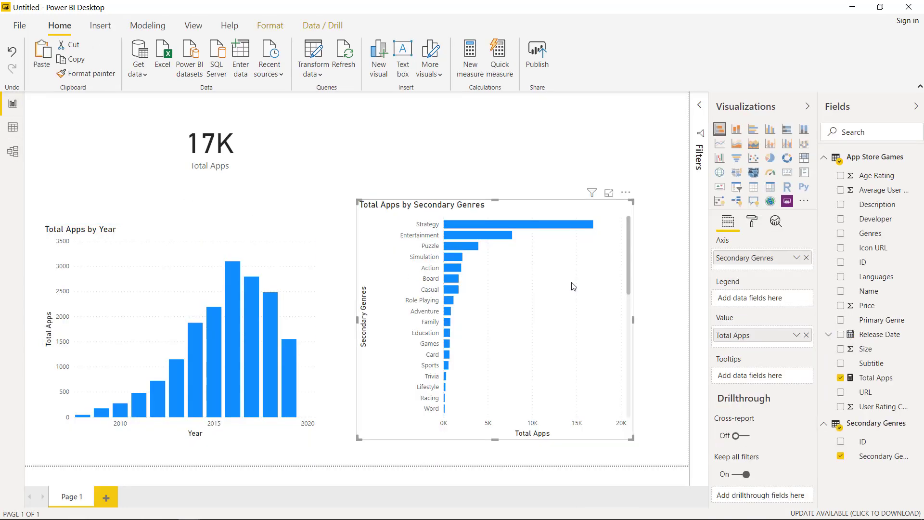
{"action": "left_click_drag", "start_coordinate": [633, 319], "coordinate": [564, 330]}
{"action": "left_click_drag", "start_coordinate": [443, 212], "coordinate": [423, 225]}
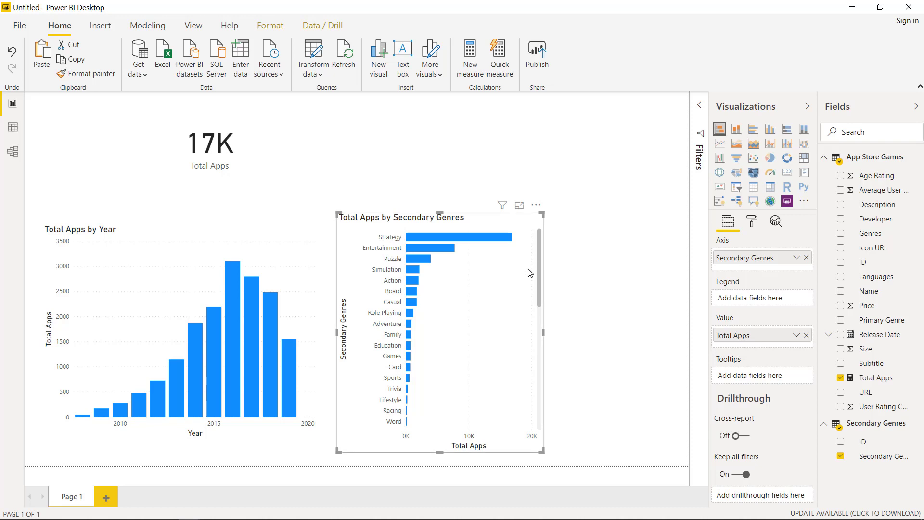
{"action": "mouse_move", "coordinate": [437, 233]}
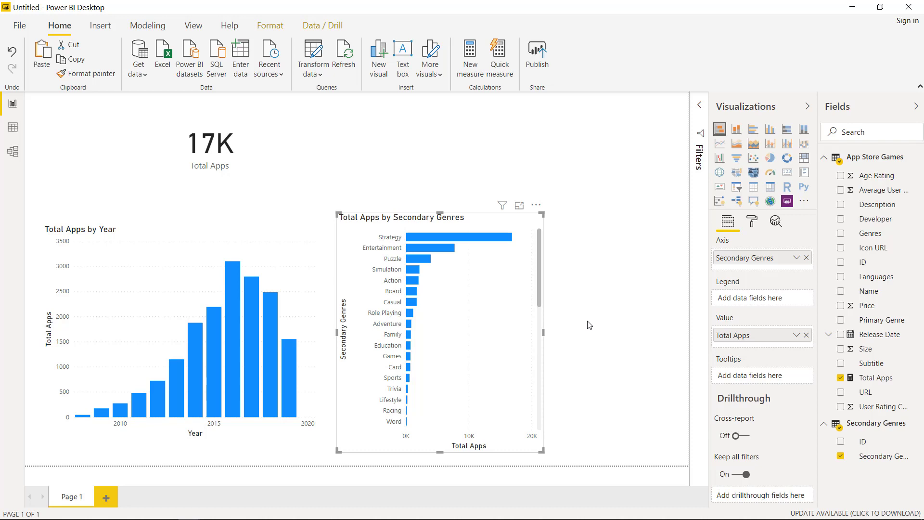
Group the Strategy, Puzzle and Action bars of the Total Apps by Secondary Genres chart into a new data group
{"action": "left_click", "coordinate": [428, 239]}
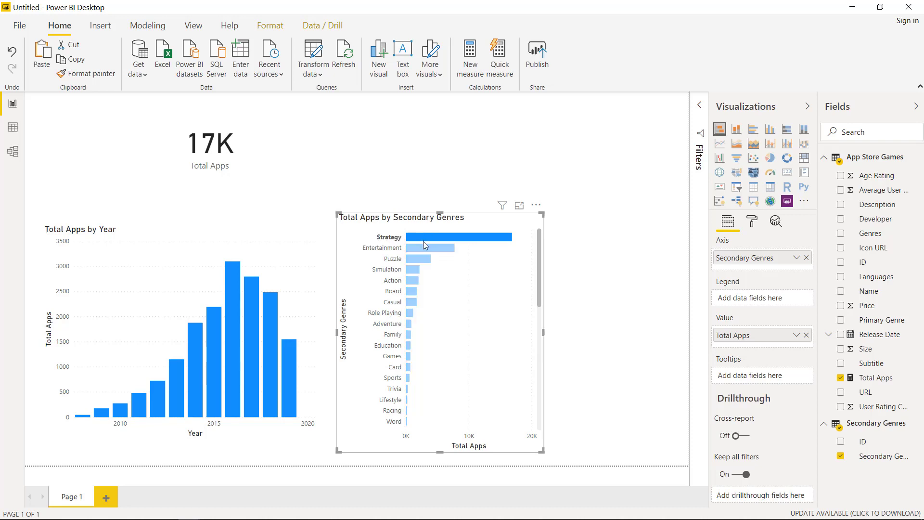
{"action": "mouse_move", "coordinate": [417, 260]}
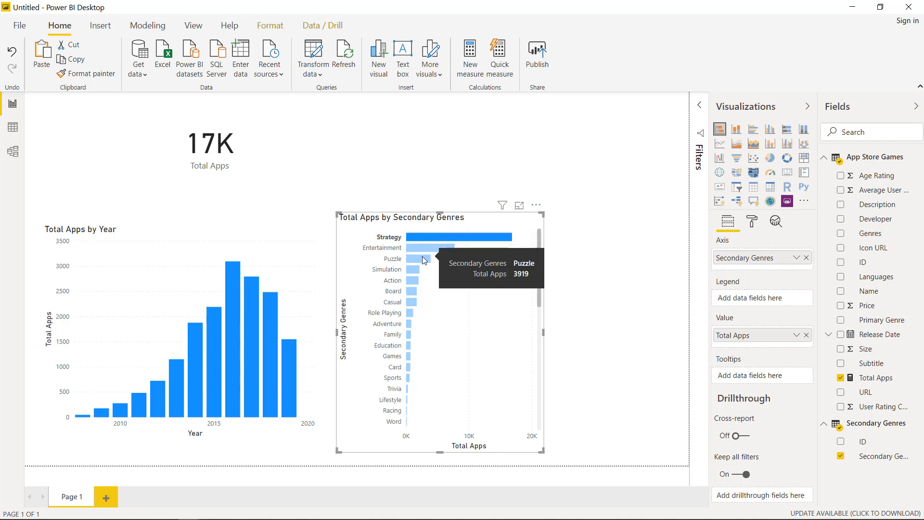
{"action": "left_click", "coordinate": [424, 257], "text": "ctrl"}
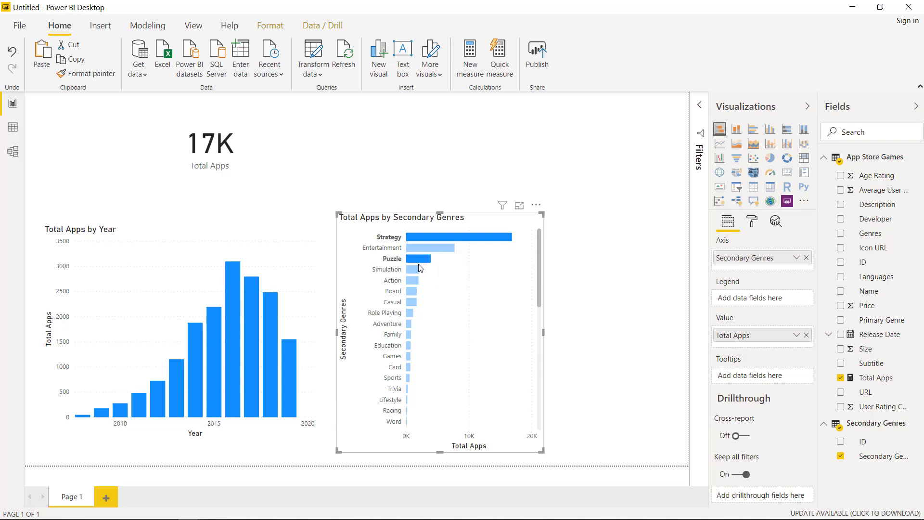
{"action": "left_click", "coordinate": [414, 280], "text": "ctrl"}
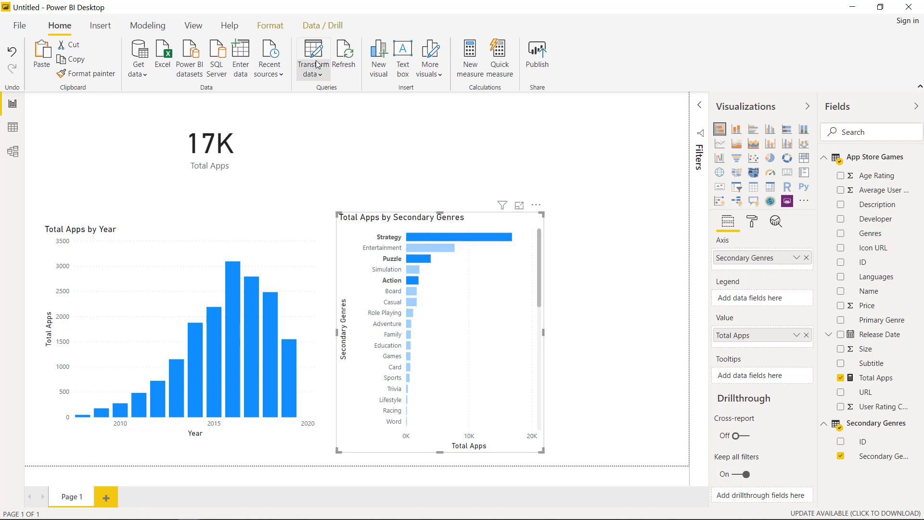
{"action": "left_click", "coordinate": [319, 27]}
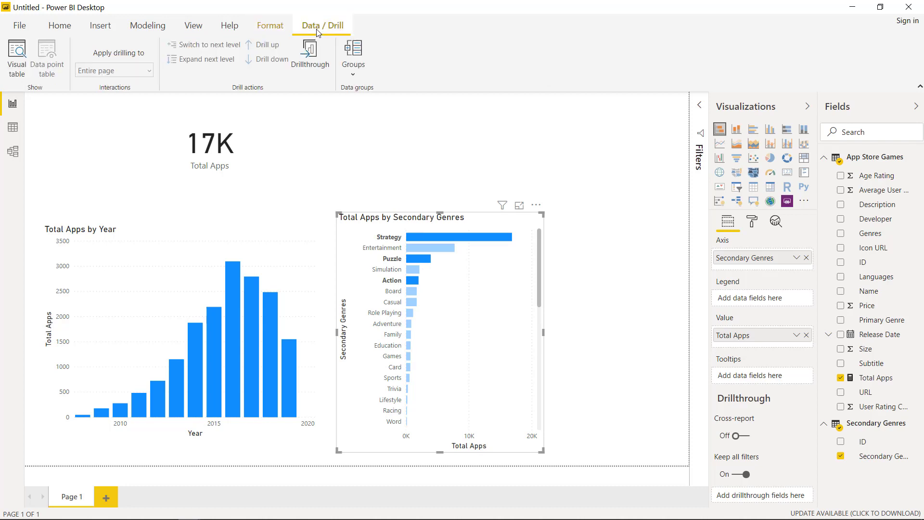
{"action": "left_click", "coordinate": [352, 73]}
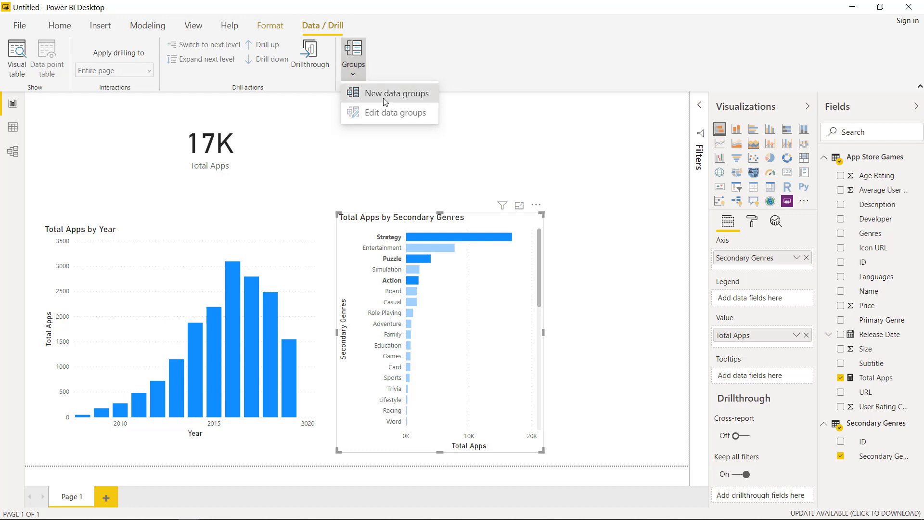
{"action": "left_click", "coordinate": [397, 93]}
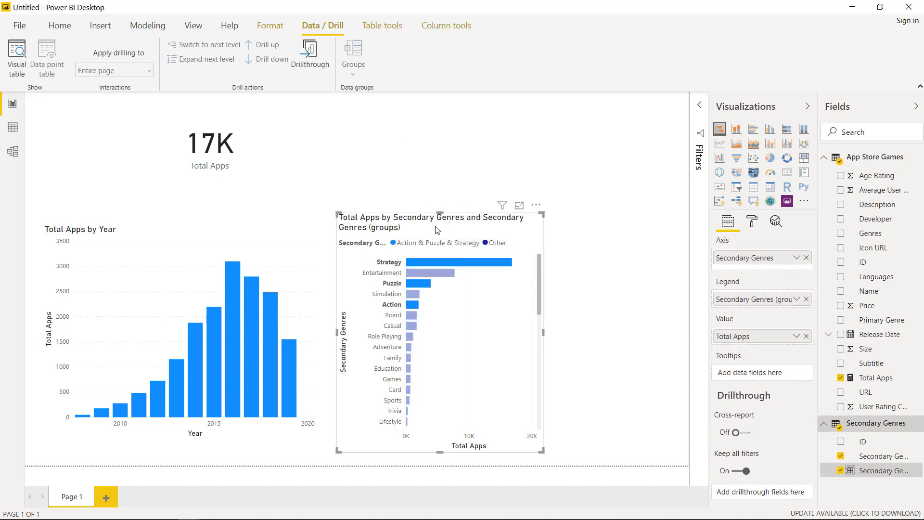
Edit the Secondary Genres data groups, renaming Action & Puzzle & Strategy to "Mis generos favoritos" and Other to "Otros generos"
{"action": "left_click", "coordinate": [444, 286]}
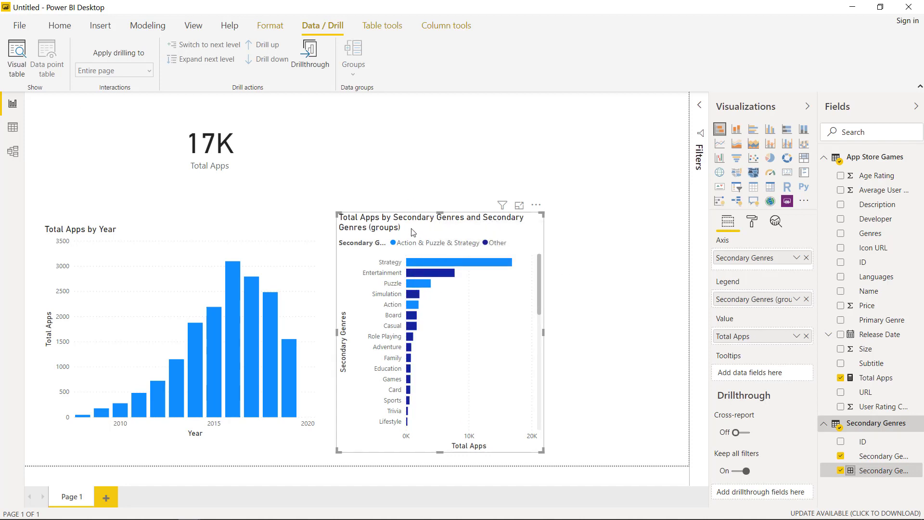
{"action": "left_click", "coordinate": [419, 265]}
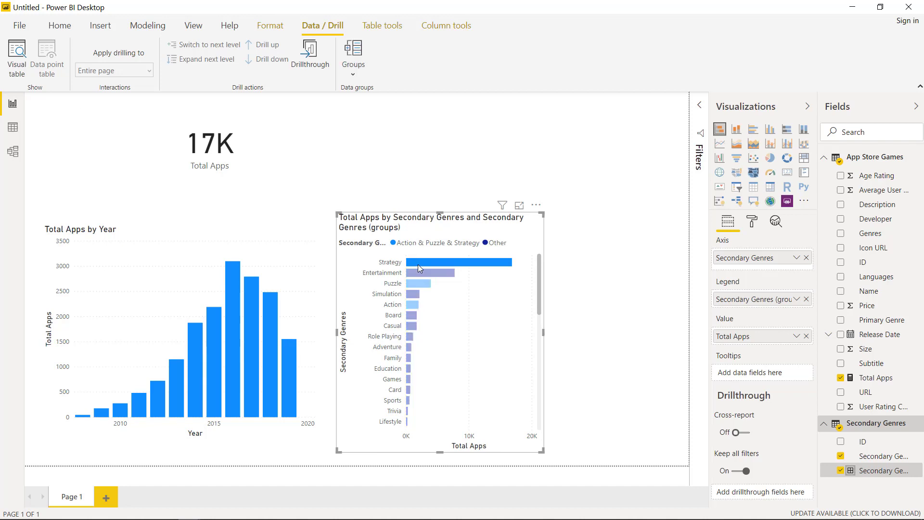
{"action": "left_click", "coordinate": [354, 72]}
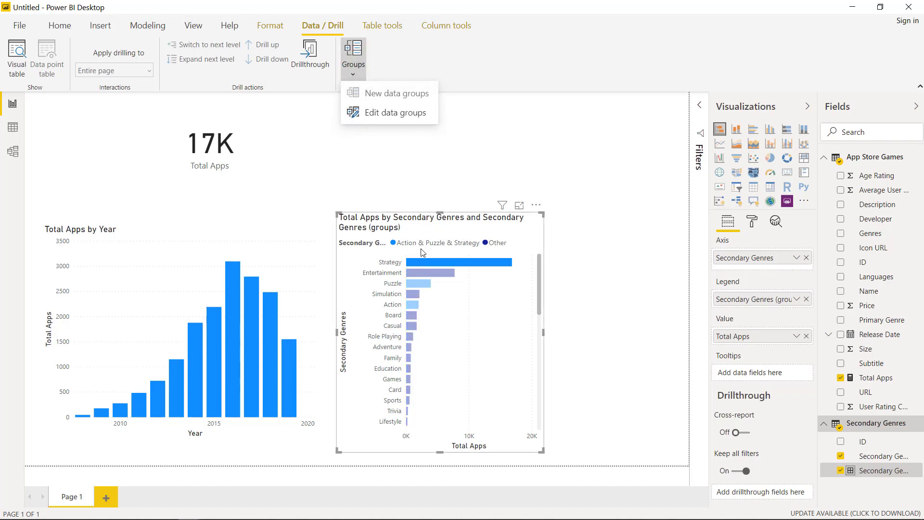
{"action": "left_click", "coordinate": [399, 117]}
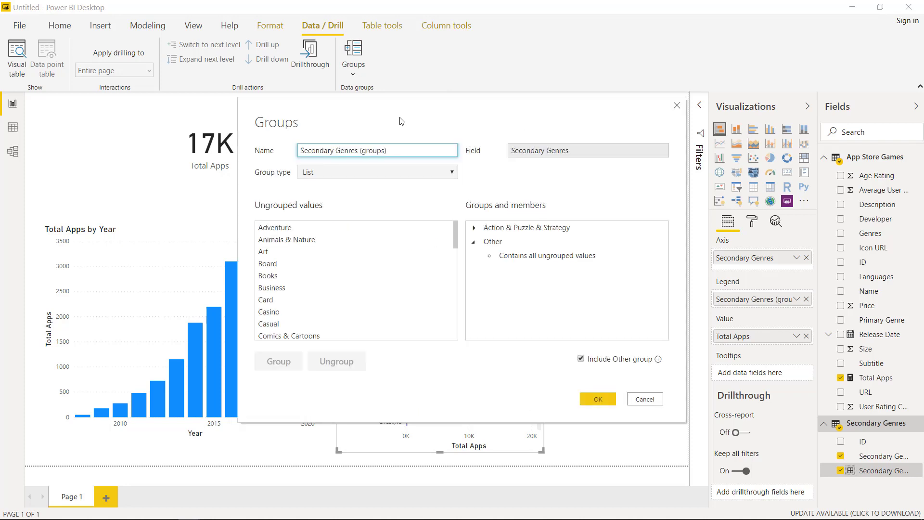
{"action": "left_click", "coordinate": [508, 231]}
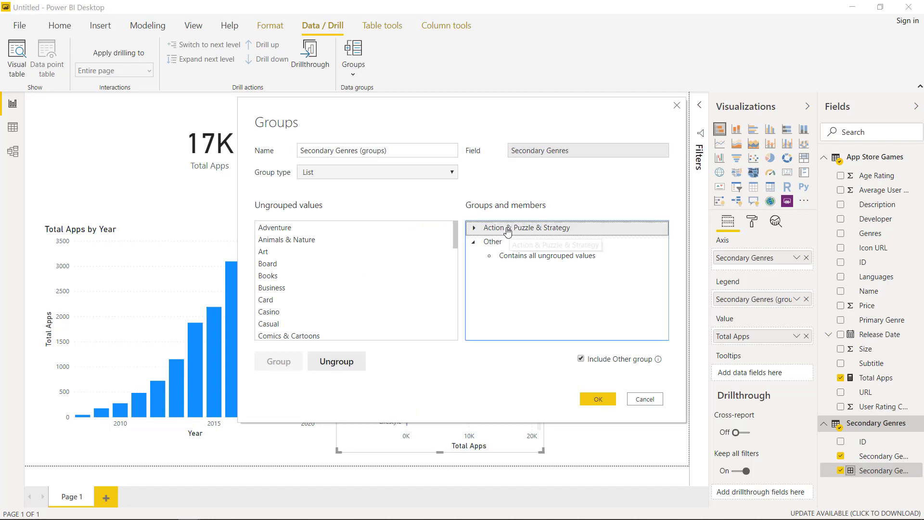
{"action": "left_click", "coordinate": [507, 231]}
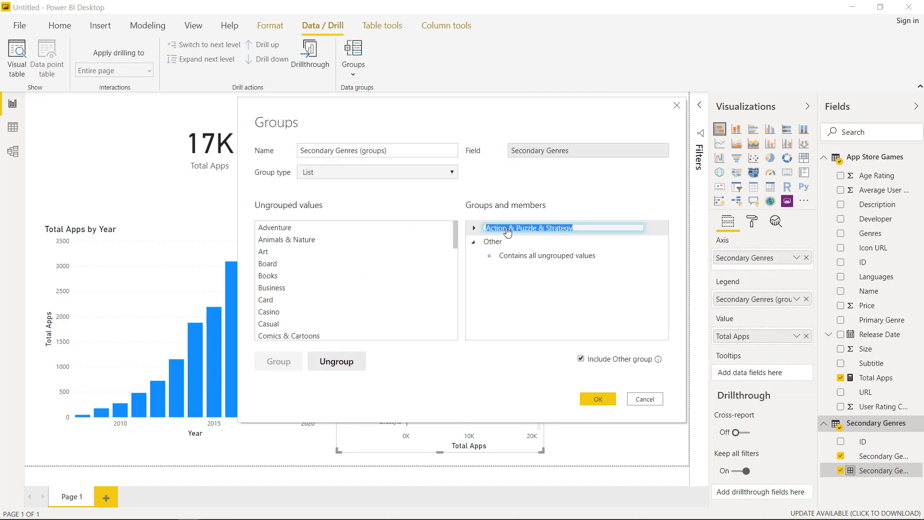
{"action": "type", "text": "Mis generos favoritos"}
{"action": "double_click", "coordinate": [496, 242]}
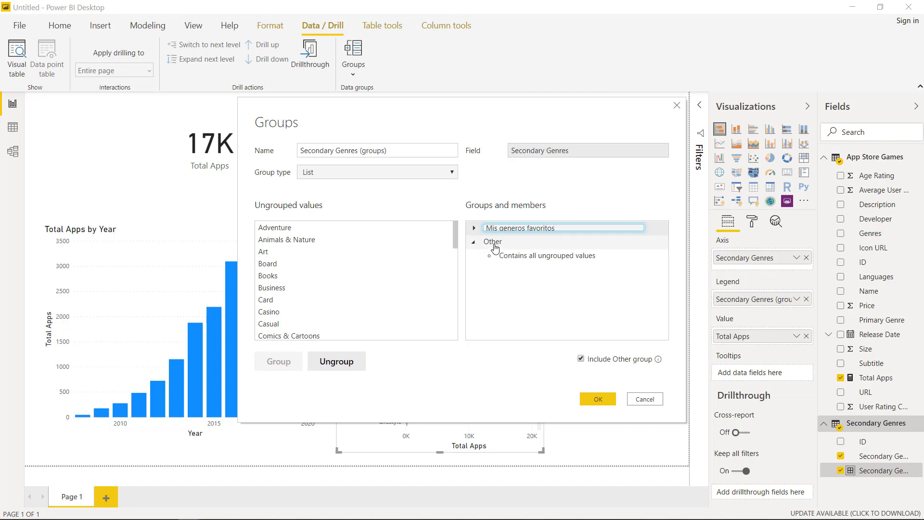
{"action": "type", "text": "O"}
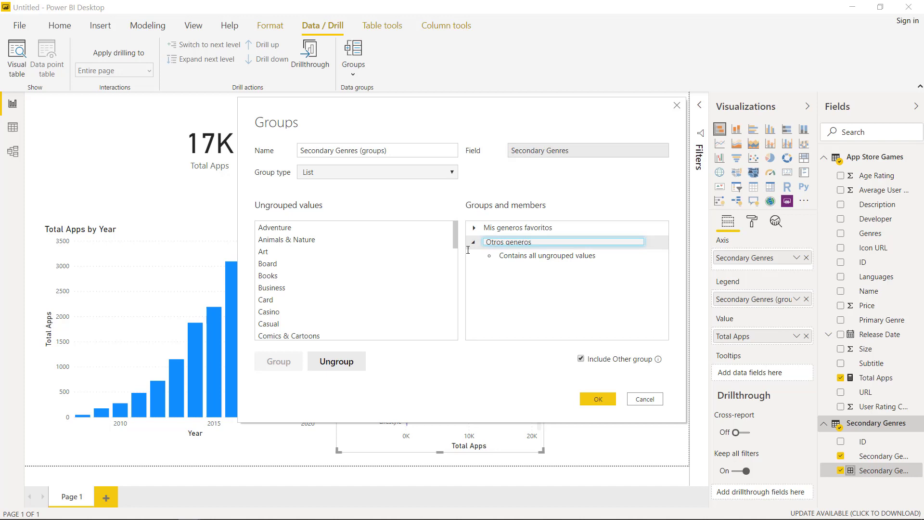
{"action": "left_click", "coordinate": [513, 234]}
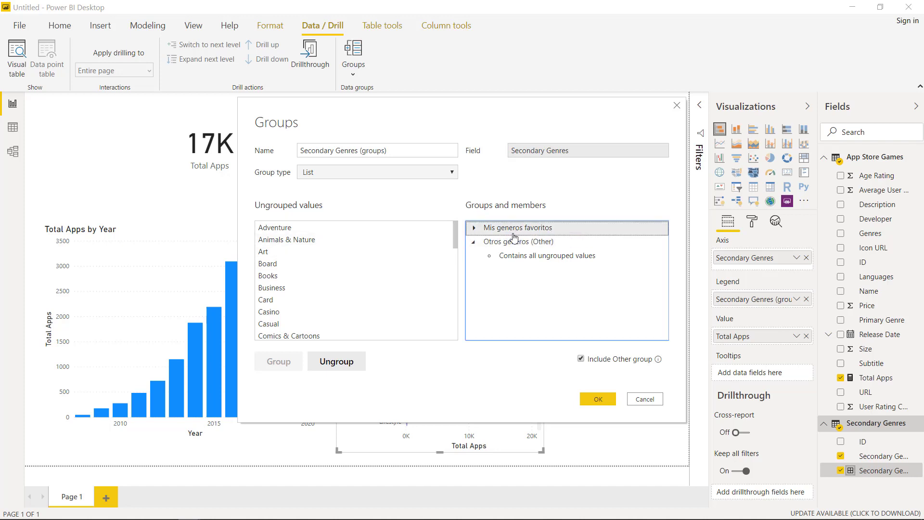
Check the members of the Mis generos favoritos group and apply the group changes
{"action": "left_click", "coordinate": [473, 242]}
{"action": "left_click", "coordinate": [474, 228]}
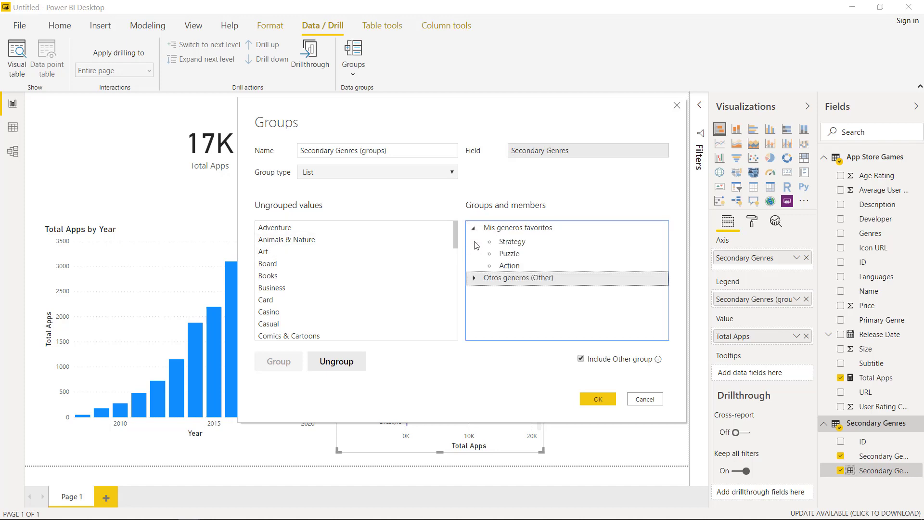
{"action": "left_click", "coordinate": [292, 229]}
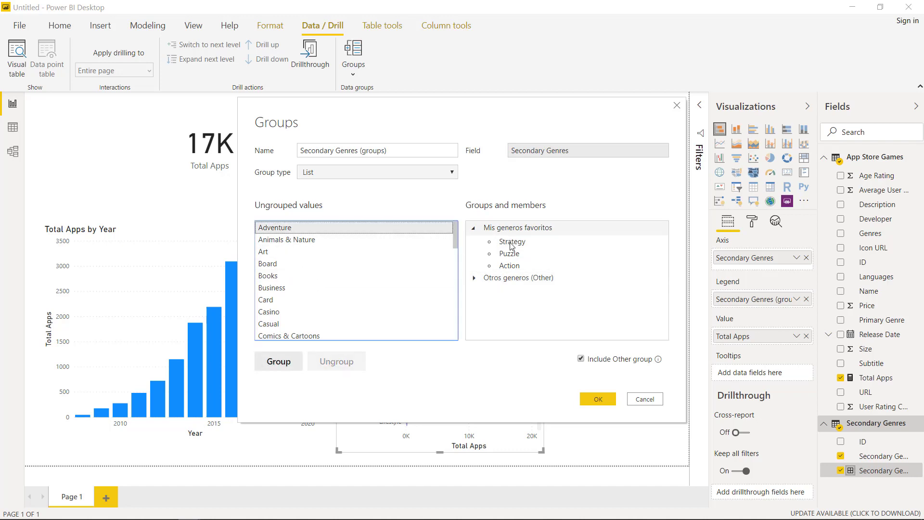
{"action": "left_click", "coordinate": [515, 227]}
{"action": "left_click", "coordinate": [474, 228]}
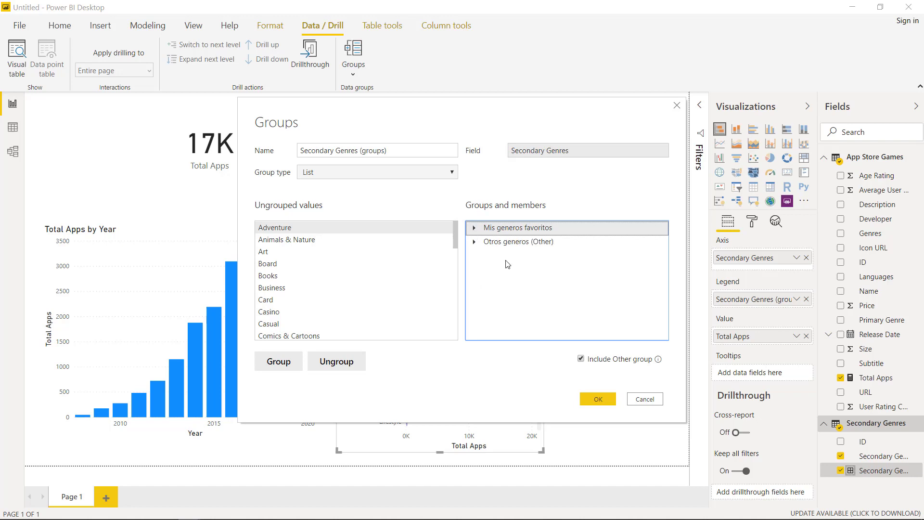
{"action": "left_click", "coordinate": [598, 399]}
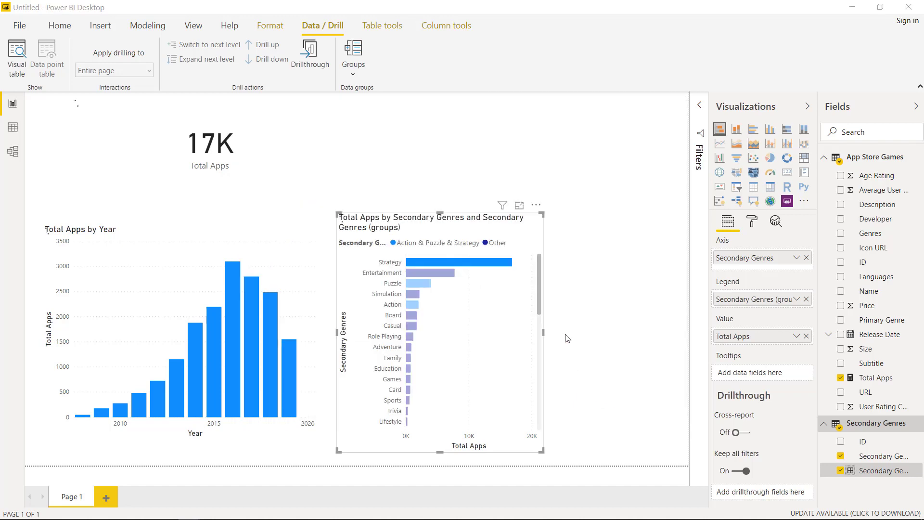
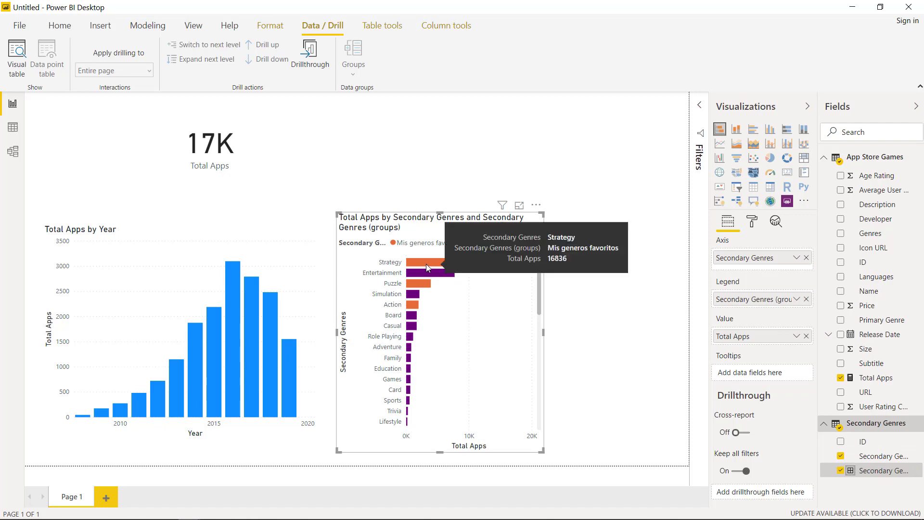
Examine the Secondary Genres (groups) column in the Secondary Genres table data, then return to the grouped chart in the report
{"action": "left_click", "coordinate": [12, 127]}
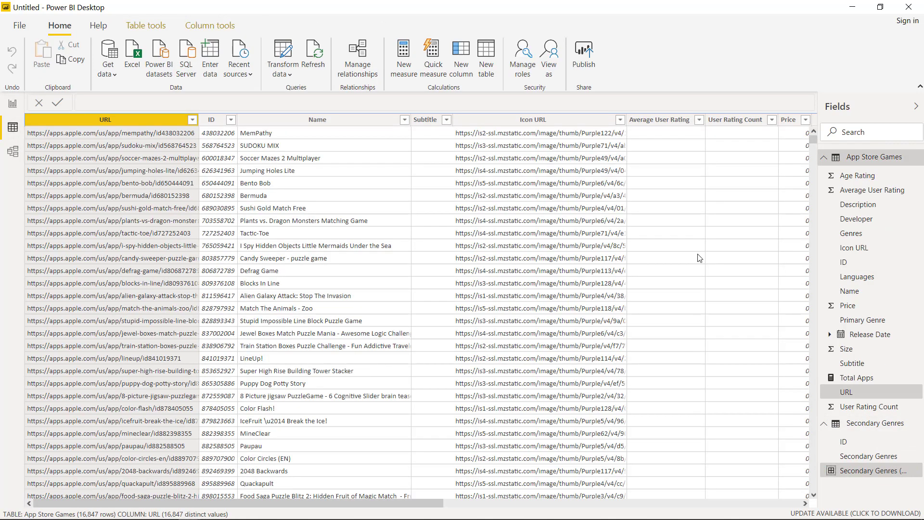
{"action": "left_click", "coordinate": [824, 157]}
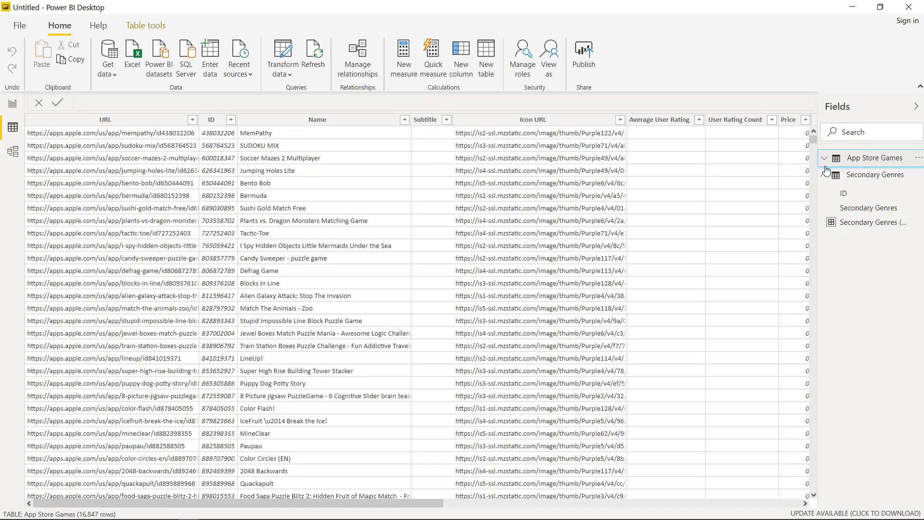
{"action": "left_click", "coordinate": [851, 177]}
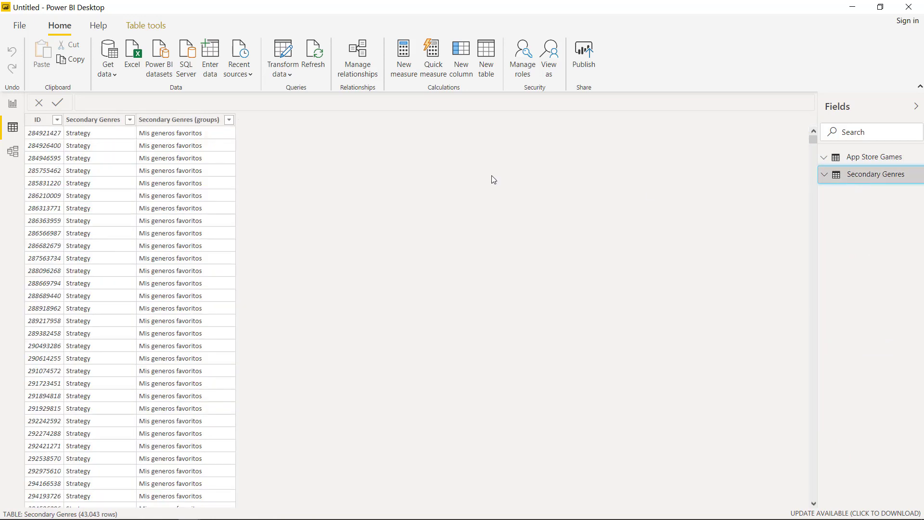
{"action": "scroll", "coordinate": [179, 175], "scroll_direction": "down", "scroll_amount": 3}
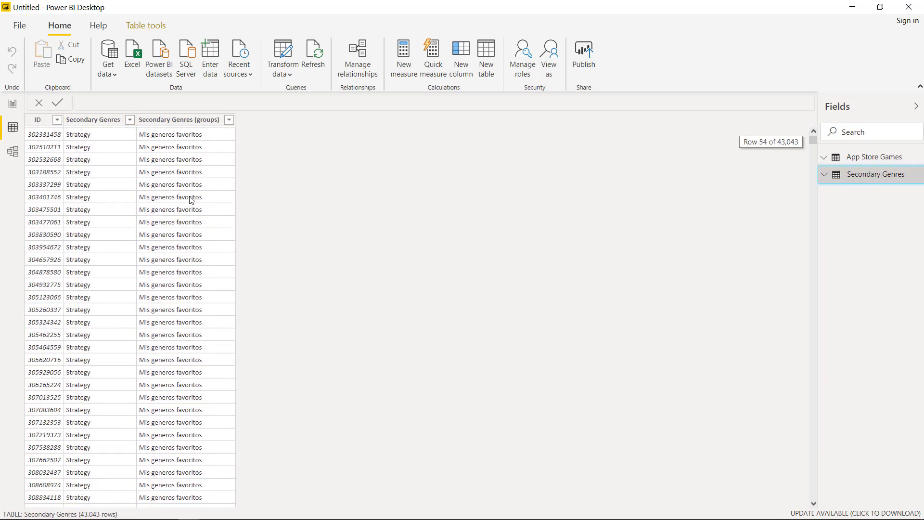
{"action": "left_click", "coordinate": [12, 104]}
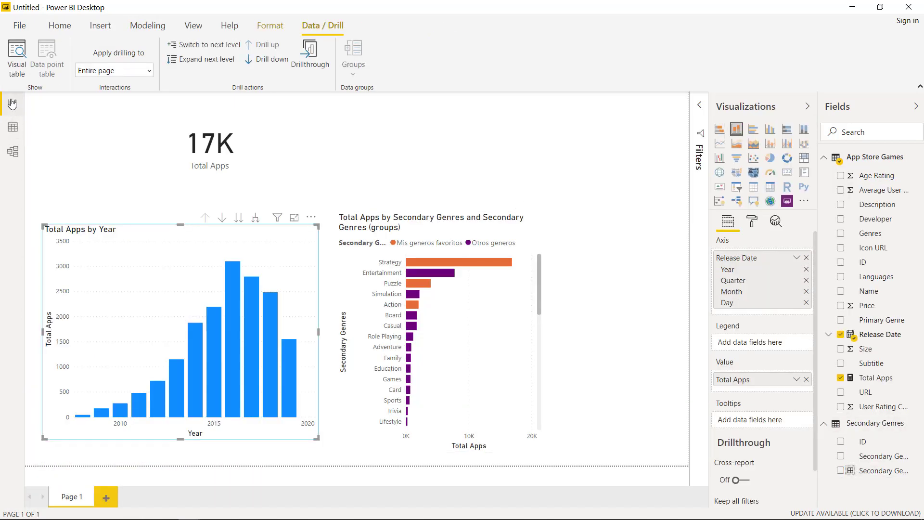
{"action": "left_click", "coordinate": [430, 220]}
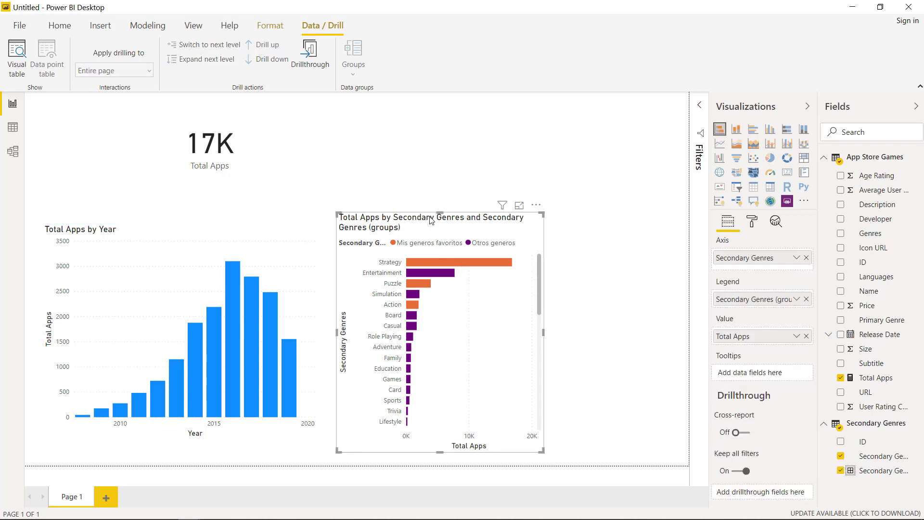
Add a pie chart with Price as legend and Total Apps as values above the Secondary Genres chart, and enlarge it
{"action": "left_click", "coordinate": [567, 249]}
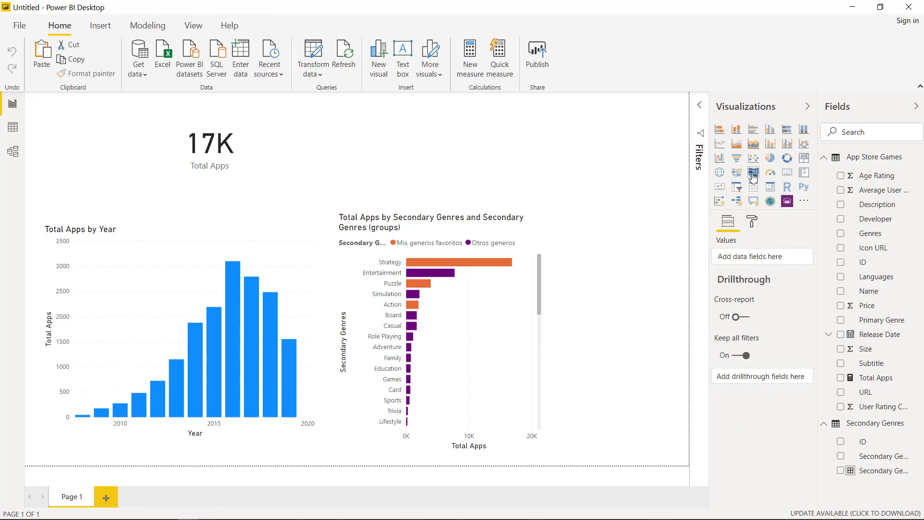
{"action": "left_click", "coordinate": [772, 164]}
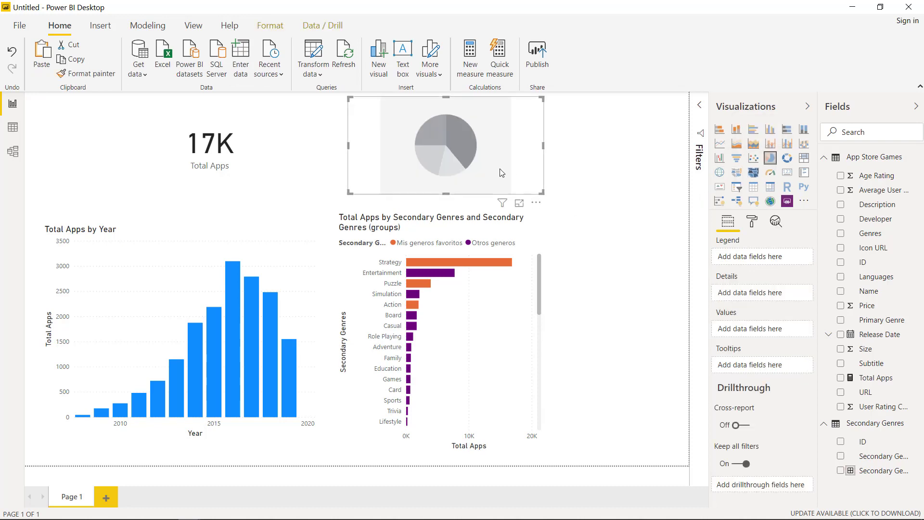
{"action": "left_click_drag", "start_coordinate": [502, 171], "coordinate": [455, 161]}
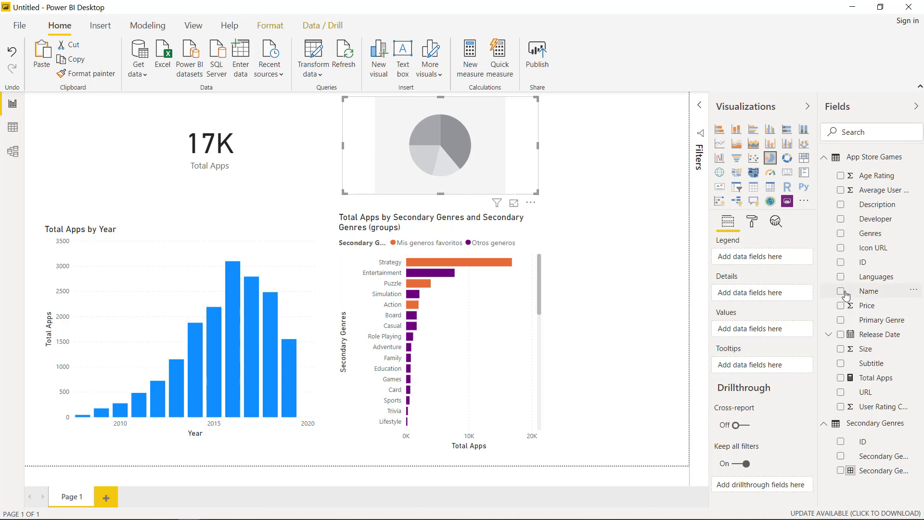
{"action": "left_click", "coordinate": [841, 305]}
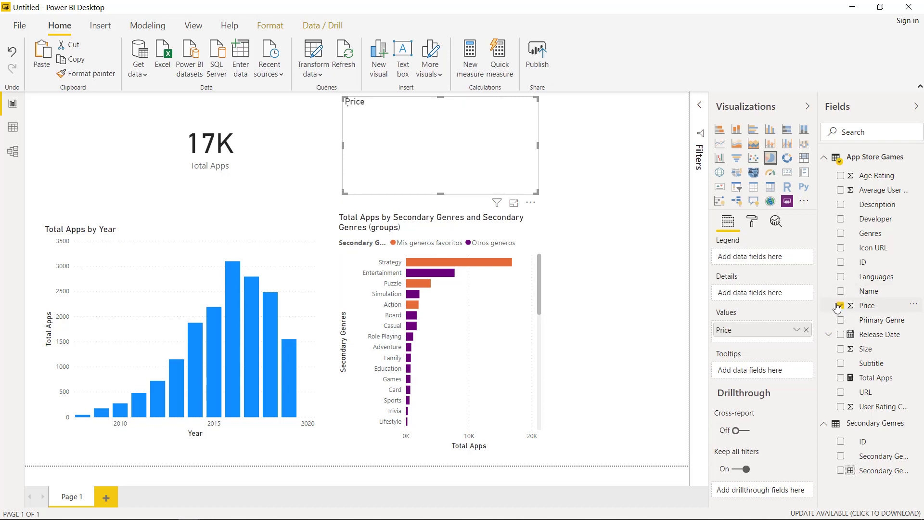
{"action": "left_click_drag", "start_coordinate": [736, 331], "coordinate": [740, 259]}
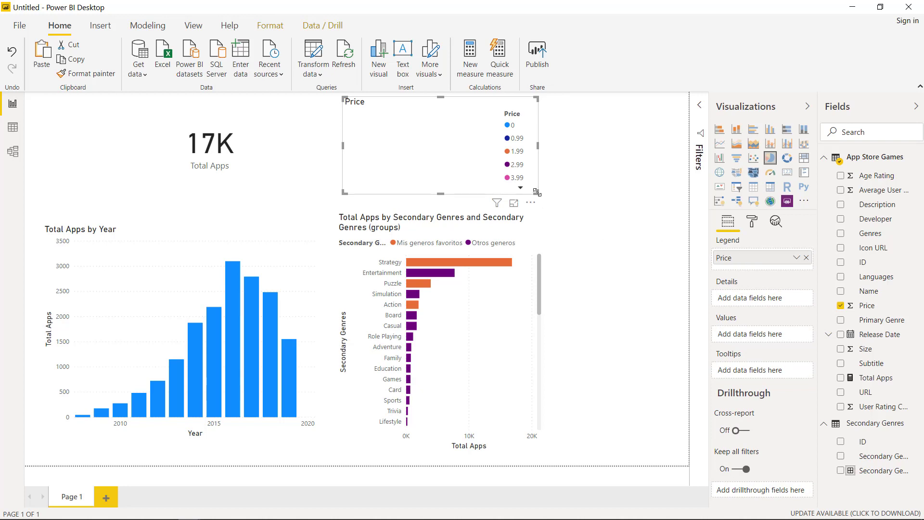
{"action": "left_click_drag", "start_coordinate": [866, 377], "coordinate": [757, 337]}
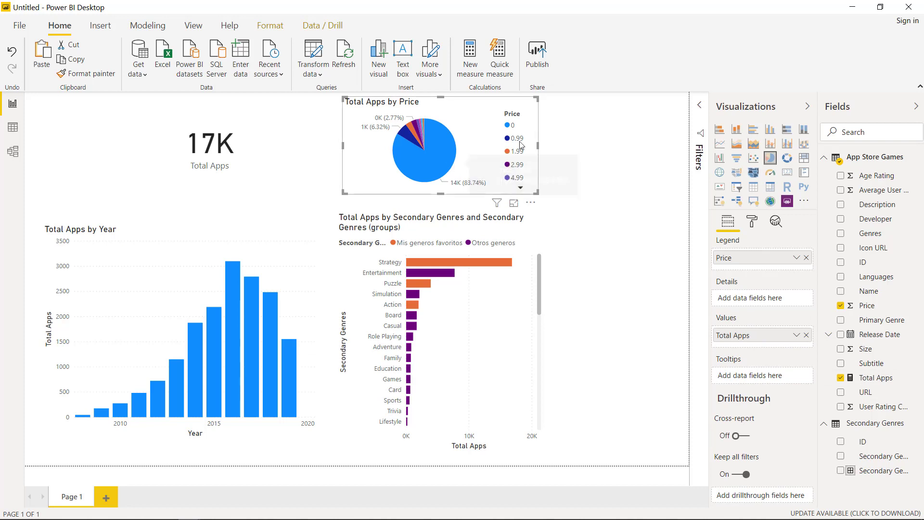
{"action": "left_click_drag", "start_coordinate": [536, 194], "coordinate": [629, 211]}
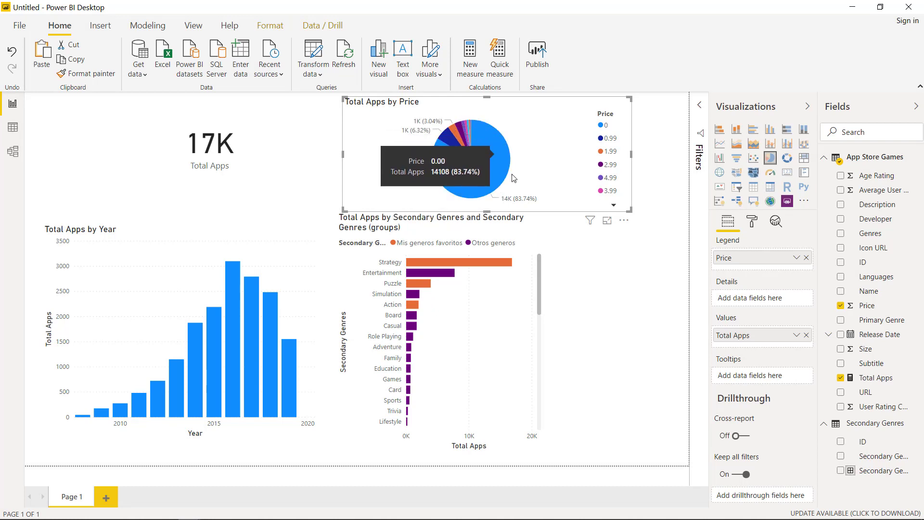
Group the pie chart's Price 0 slice against all other prices, and remove Price from the details so only the grouped price splits it
{"action": "left_click", "coordinate": [492, 169]}
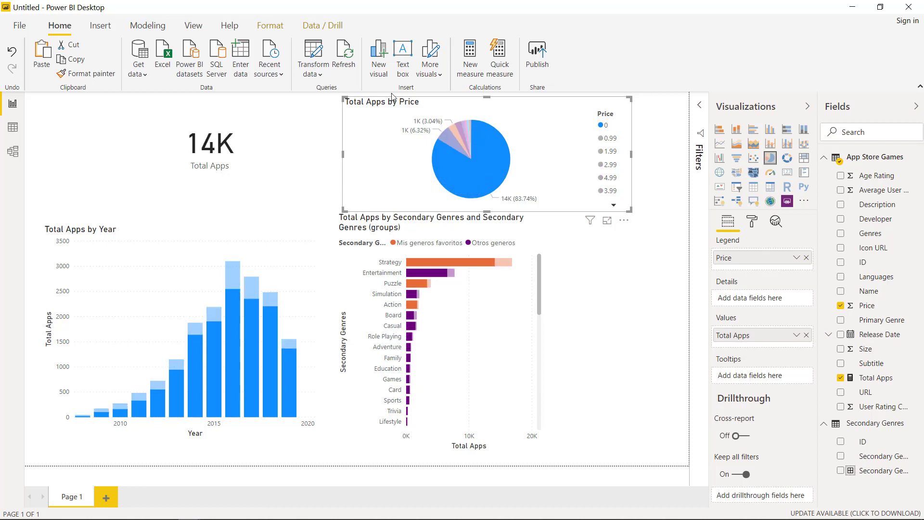
{"action": "left_click", "coordinate": [332, 26]}
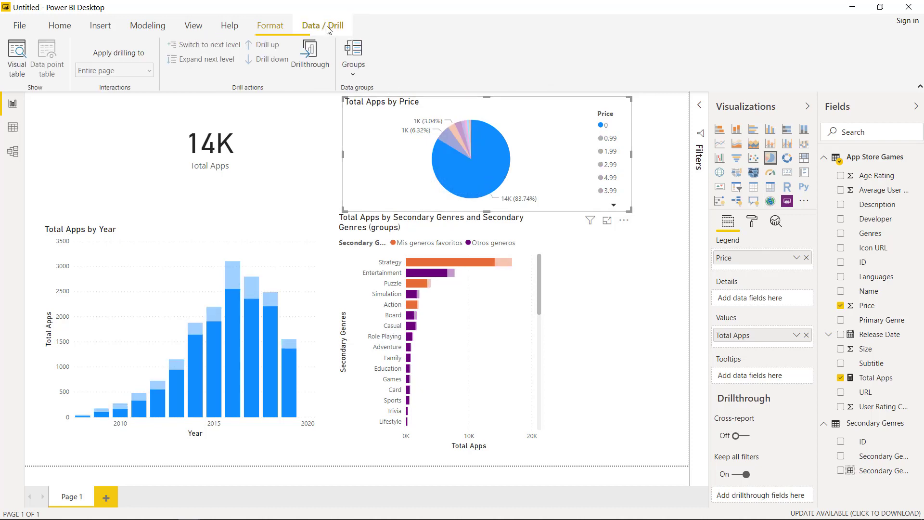
{"action": "left_click", "coordinate": [353, 65]}
{"action": "left_click", "coordinate": [382, 95]}
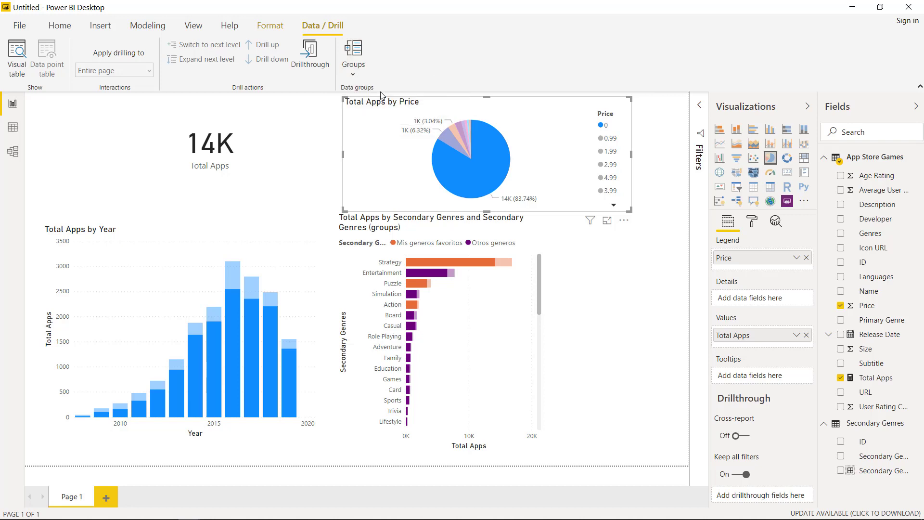
{"action": "left_click", "coordinate": [480, 154]}
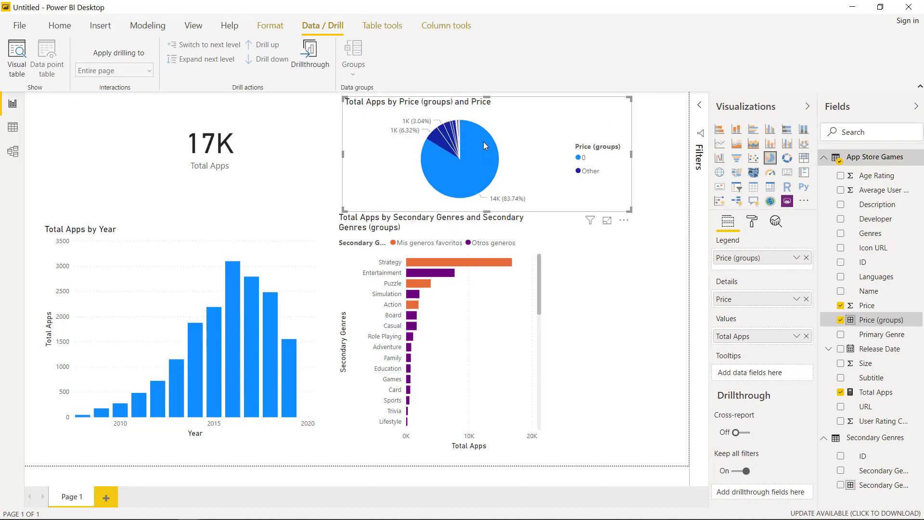
{"action": "left_click", "coordinate": [806, 299]}
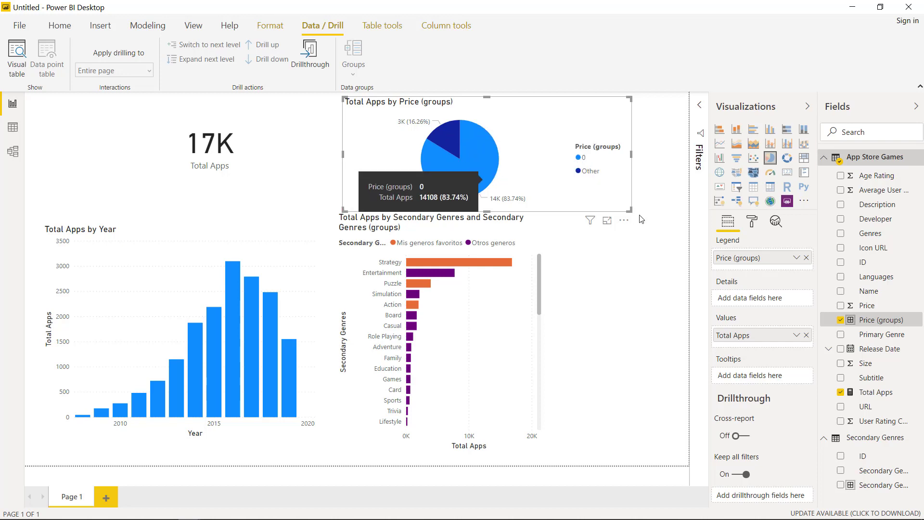
Open the pie chart's Price (groups) field for group editing and rename it "Price groups"
{"action": "left_click", "coordinate": [473, 157]}
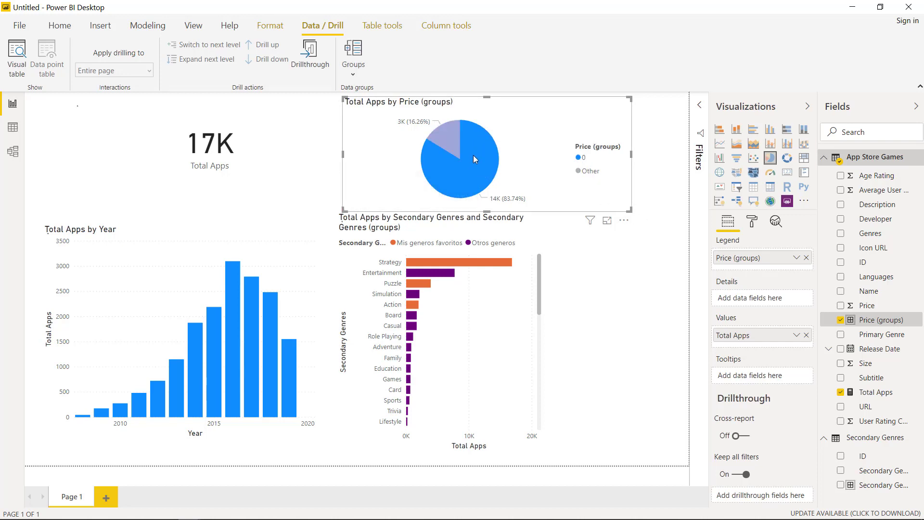
{"action": "left_click", "coordinate": [473, 157]}
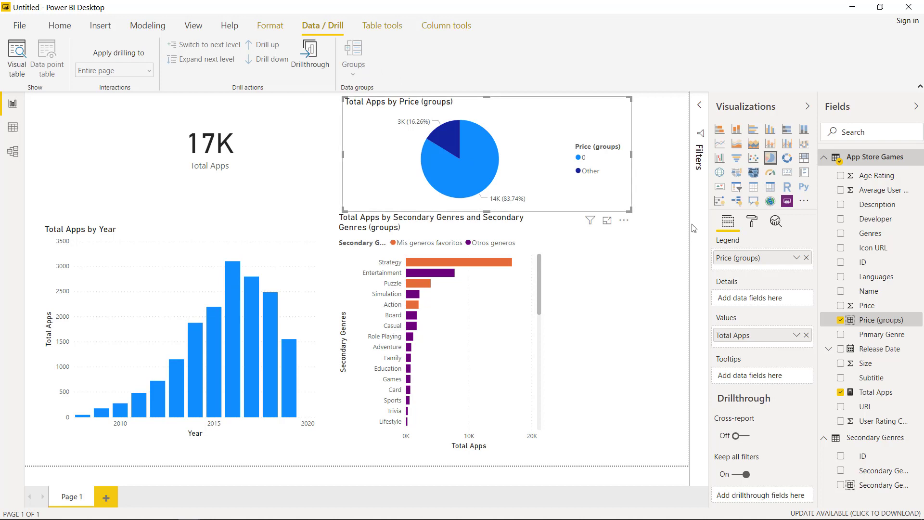
{"action": "right_click", "coordinate": [740, 259]}
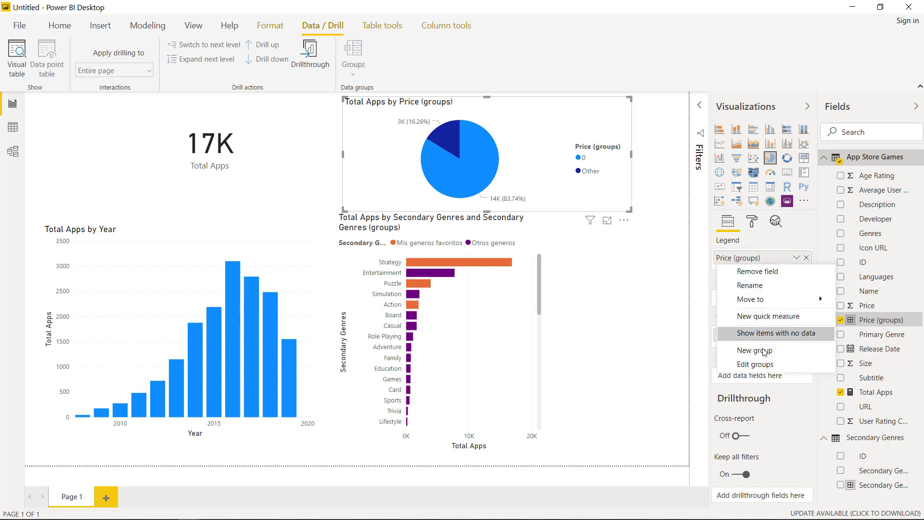
{"action": "left_click", "coordinate": [765, 365]}
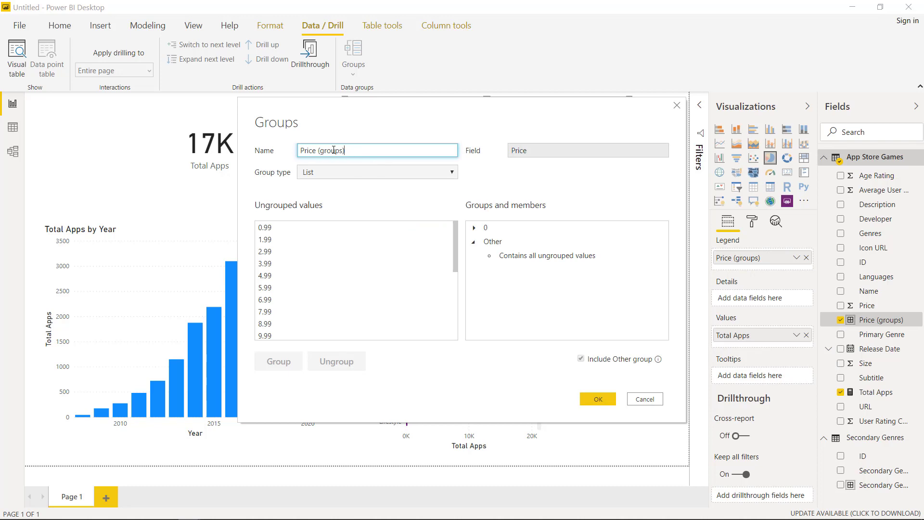
{"action": "left_click_drag", "start_coordinate": [355, 153], "coordinate": [257, 157]}
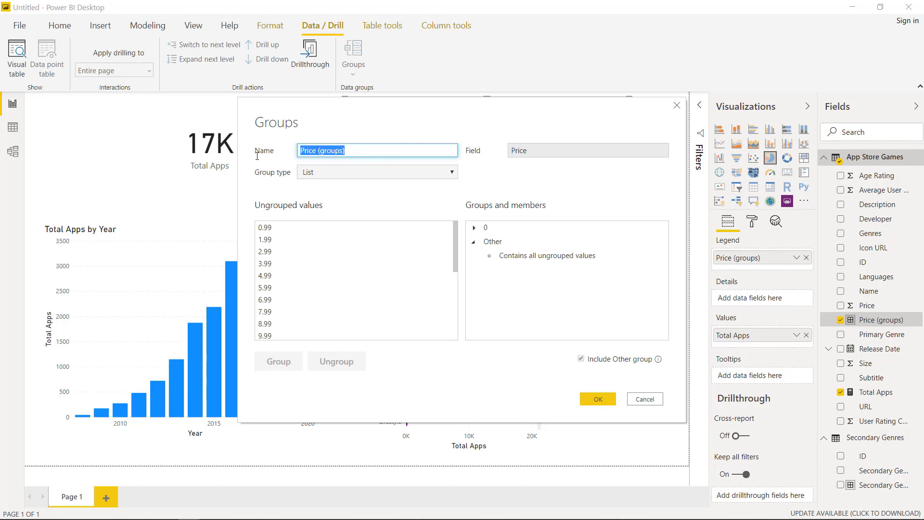
{"action": "type", "text": "P"}
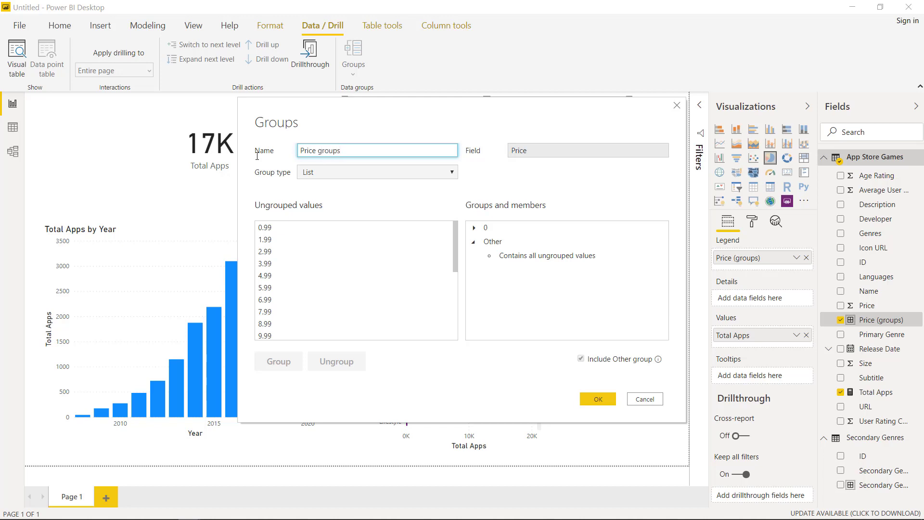
Rename the 0 group to "Gratuitos" and the Other group to "Pago", and apply the group changes
{"action": "double_click", "coordinate": [476, 231]}
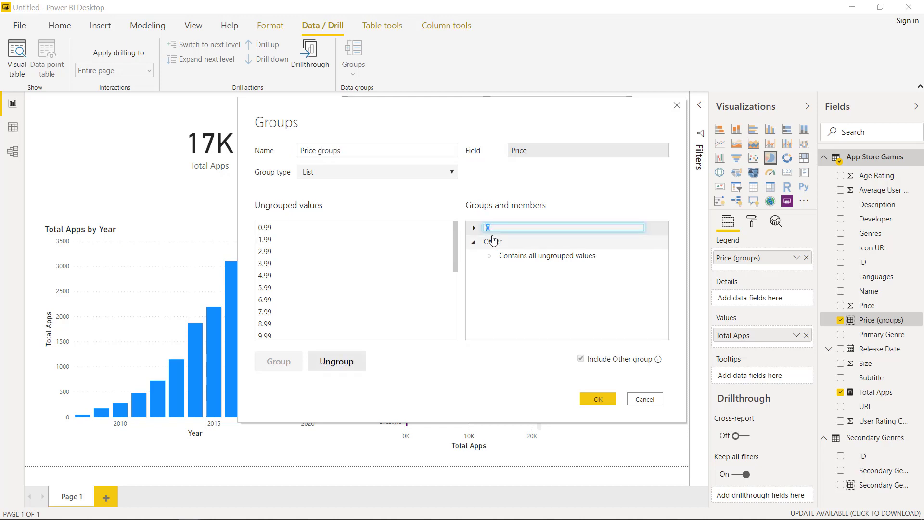
{"action": "type", "text": "Gratuitos"}
{"action": "double_click", "coordinate": [497, 242]}
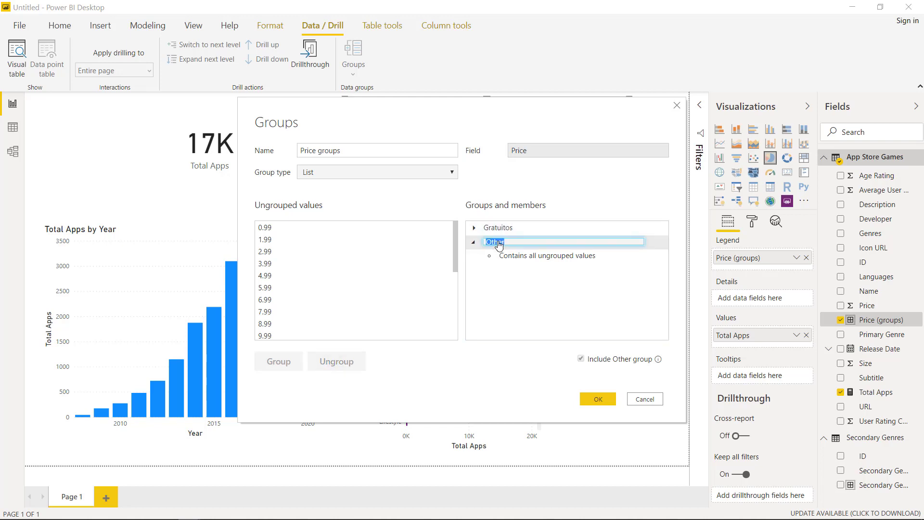
{"action": "type", "text": "Pago"}
{"action": "key", "text": "Return"}
{"action": "left_click", "coordinate": [595, 398]}
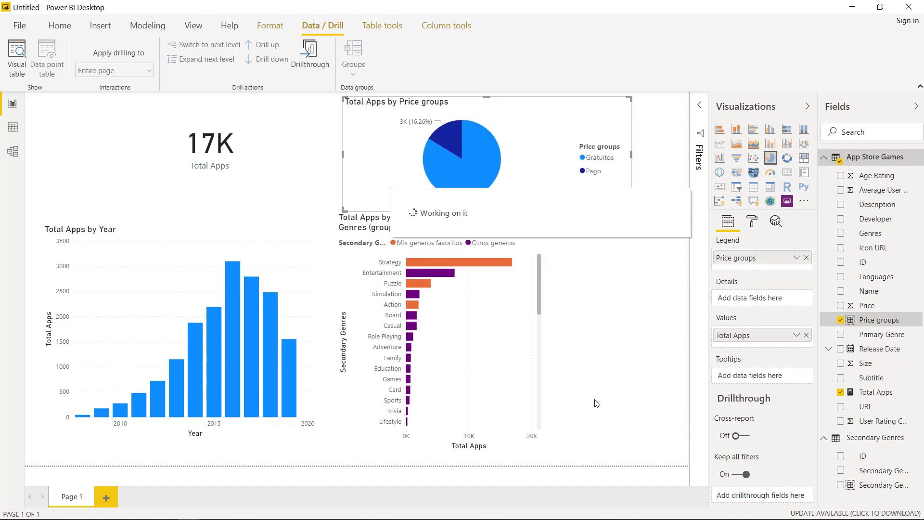
Narrow the Total Apps by Price groups pie chart to match the right edge of the Secondary Genres chart below it
{"action": "left_click", "coordinate": [596, 403]}
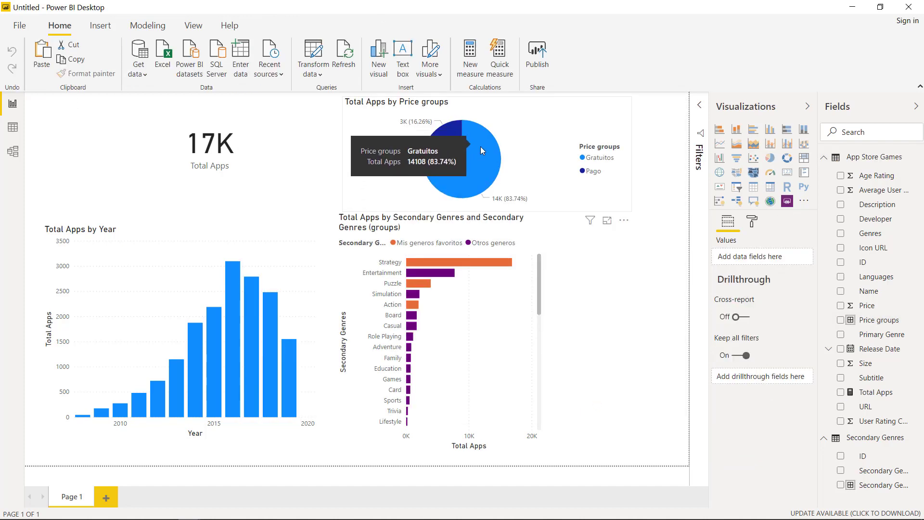
{"action": "left_click", "coordinate": [592, 128]}
{"action": "left_click_drag", "start_coordinate": [630, 154], "coordinate": [544, 171]}
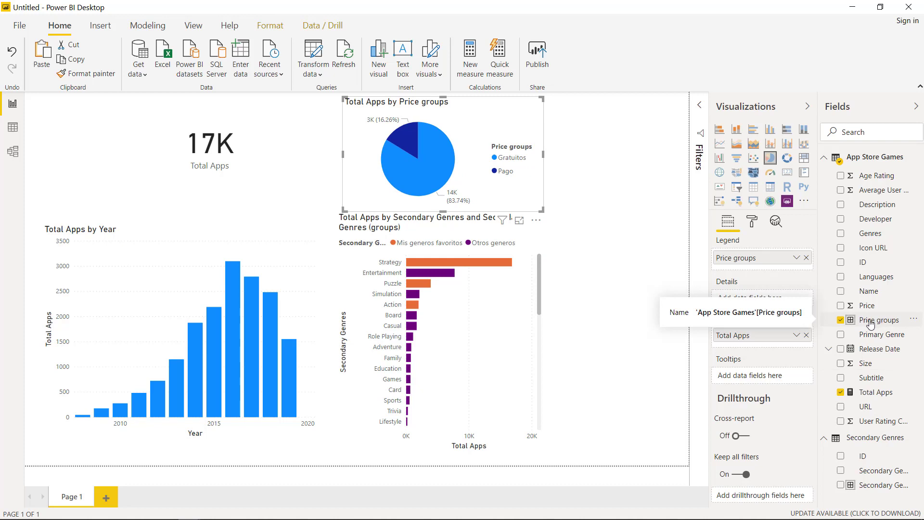
Duplicate the grouped Secondary Genres bar chart, place the copy beside it at the page's right edge, and narrow the original
{"action": "left_click", "coordinate": [443, 224]}
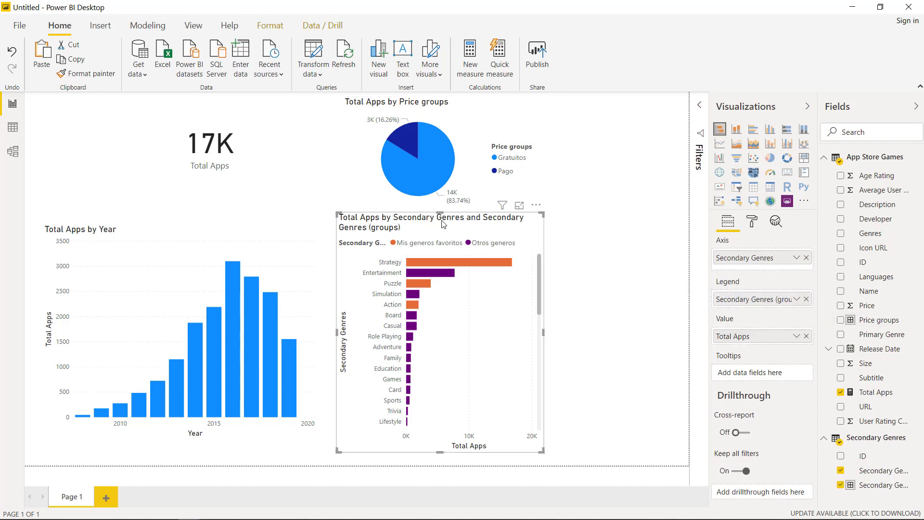
{"action": "left_click_drag", "start_coordinate": [443, 224], "coordinate": [585, 233]}
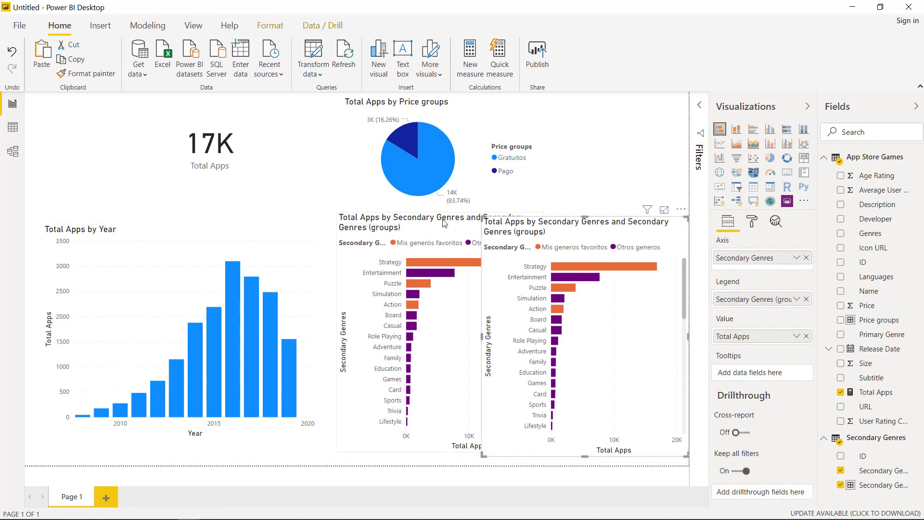
{"action": "key", "text": "ctrl+z"}
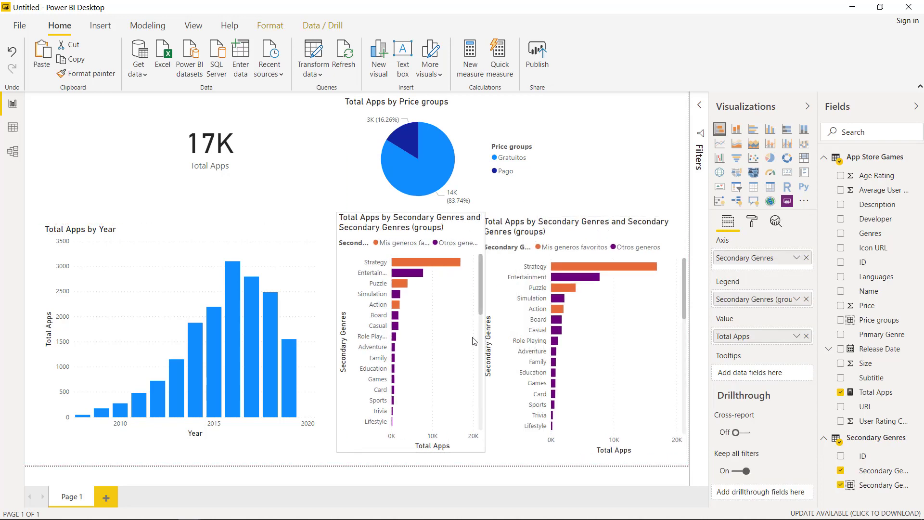
Replace the Secondary Genres (groups) legend of the duplicated bar chart with Price groups
{"action": "left_click", "coordinate": [521, 224]}
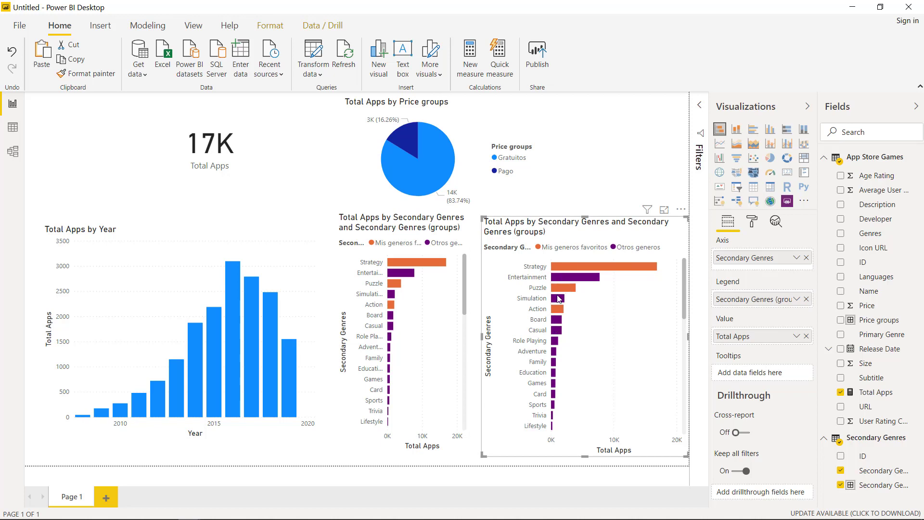
{"action": "left_click", "coordinate": [807, 298]}
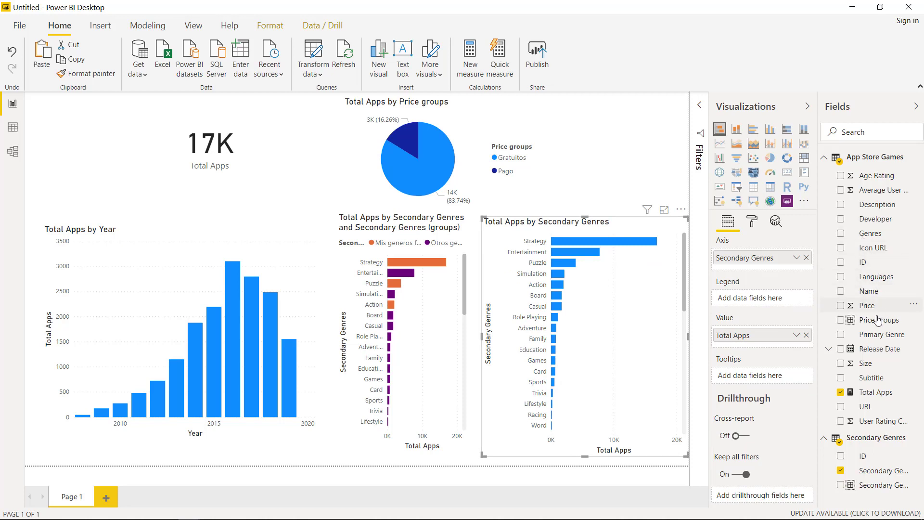
{"action": "left_click_drag", "start_coordinate": [838, 320], "coordinate": [760, 299]}
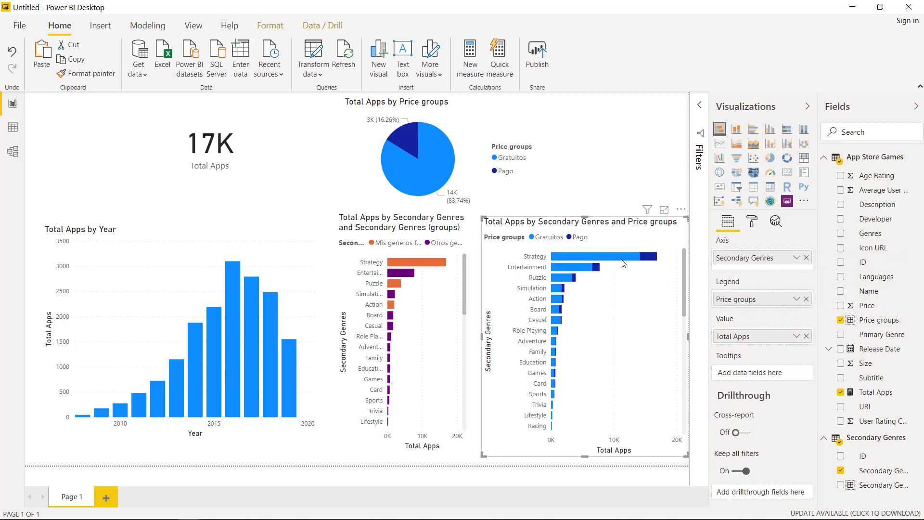
Add Price groups as the legend of the Total Apps by Year column chart and deselect the visuals
{"action": "left_click", "coordinate": [233, 230]}
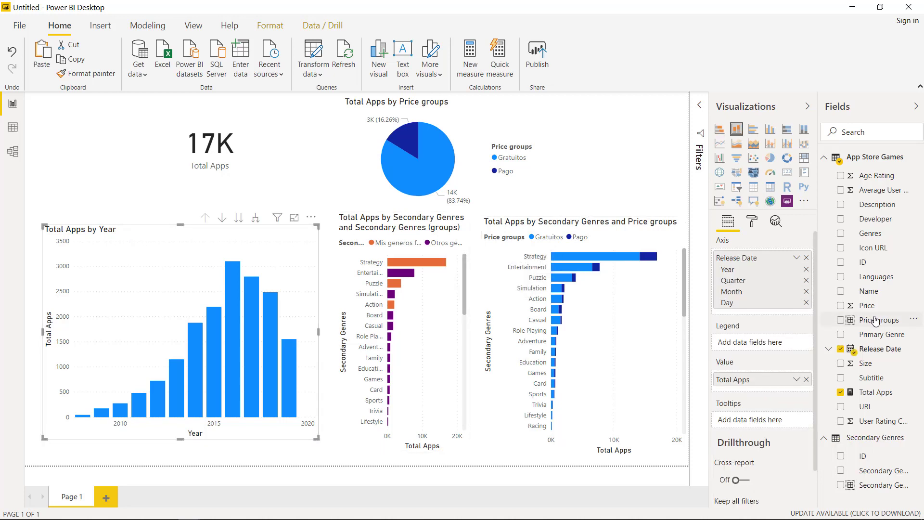
{"action": "left_click_drag", "start_coordinate": [878, 323], "coordinate": [771, 342]}
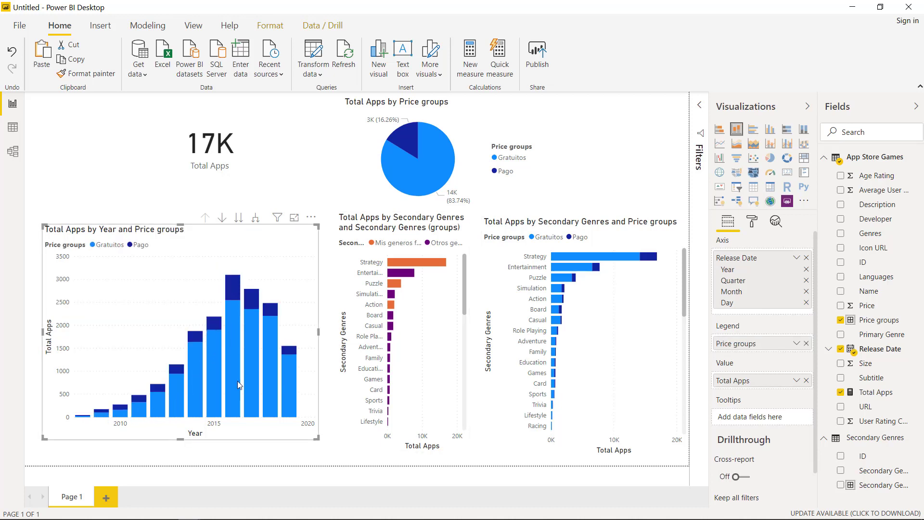
{"action": "mouse_move", "coordinate": [234, 287]}
{"action": "left_click", "coordinate": [332, 188]}
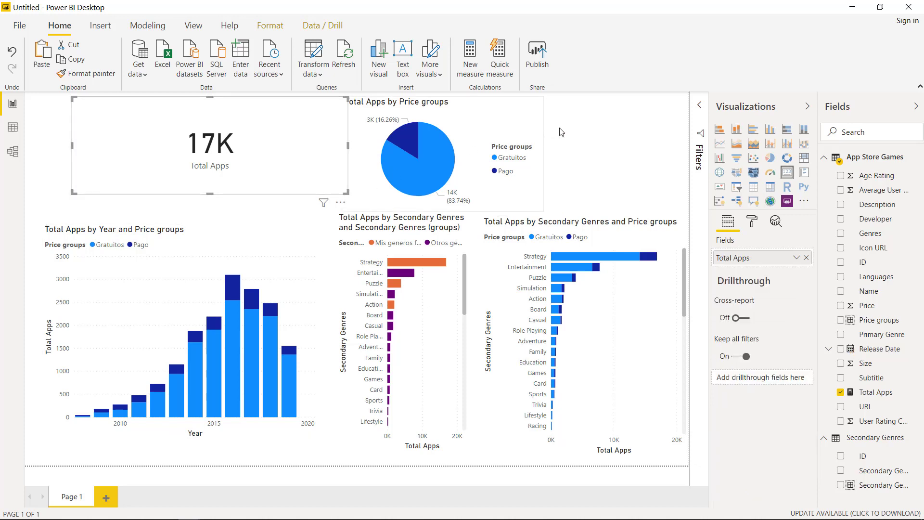
{"action": "left_click", "coordinate": [583, 123]}
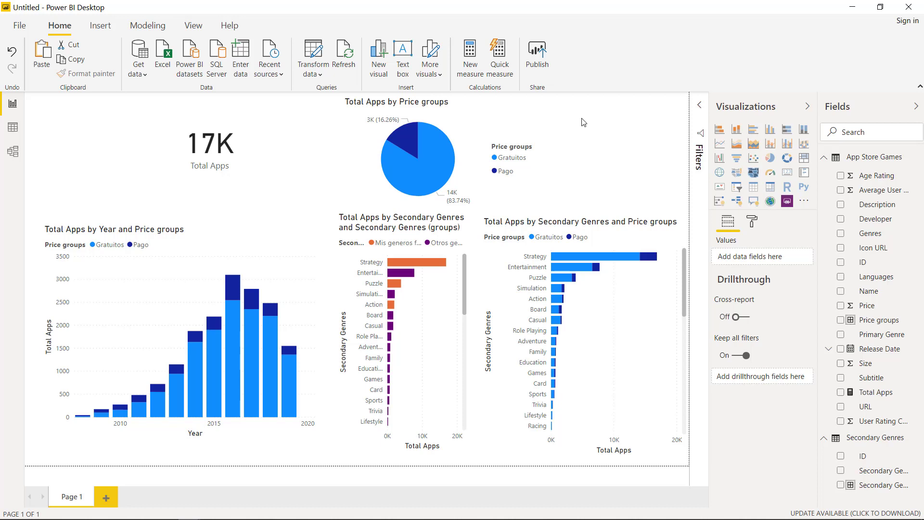
Add a new report page with a card showing Total Apps, and move the card away from the page corner
{"action": "left_click", "coordinate": [106, 497]}
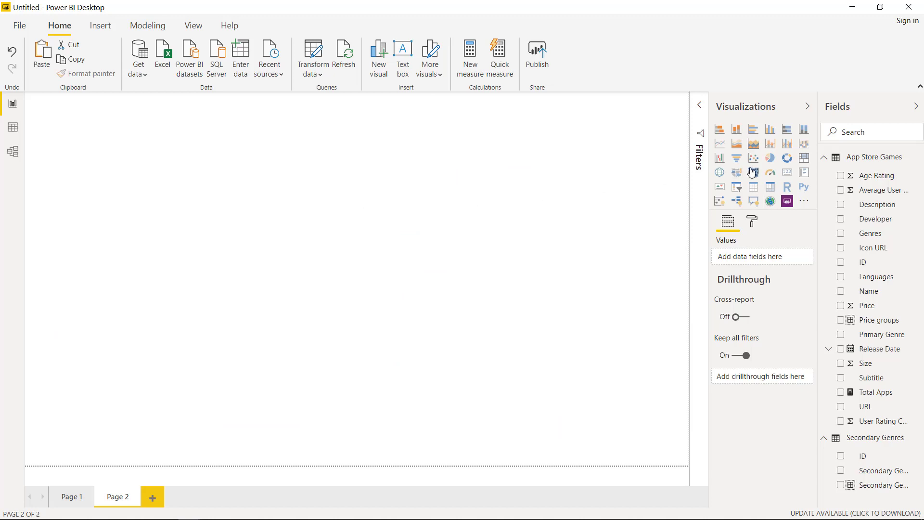
{"action": "left_click", "coordinate": [786, 174]}
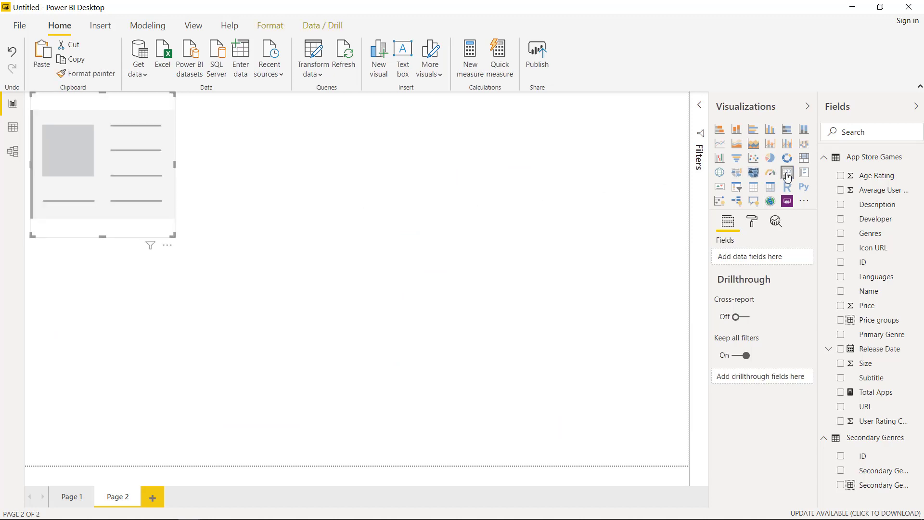
{"action": "left_click", "coordinate": [841, 392]}
{"action": "left_click_drag", "start_coordinate": [136, 188], "coordinate": [184, 229]}
{"action": "left_click", "coordinate": [353, 220]}
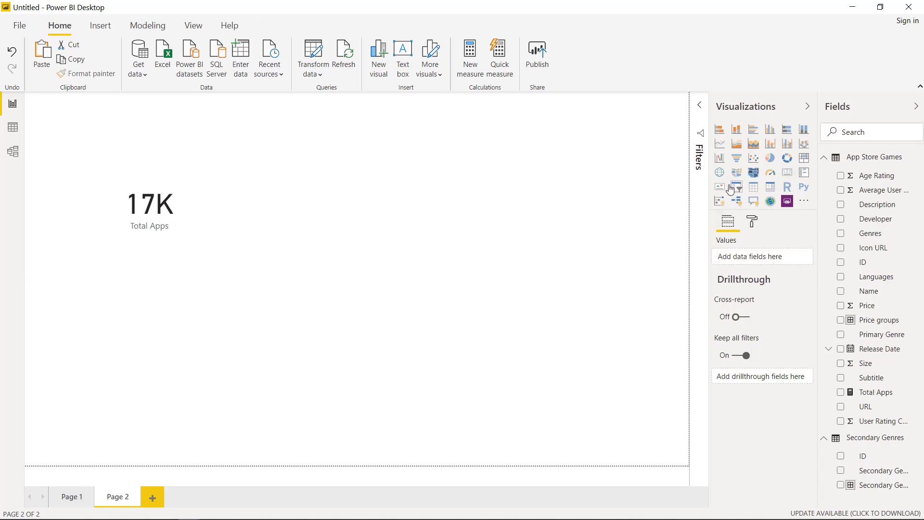
Add a second card to the right of Total Apps showing Price, summarized as Average
{"action": "left_click", "coordinate": [787, 173]}
{"action": "left_click_drag", "start_coordinate": [166, 331], "coordinate": [373, 192]}
{"action": "left_click_drag", "start_coordinate": [885, 309], "coordinate": [785, 264]}
{"action": "left_click", "coordinate": [795, 259]}
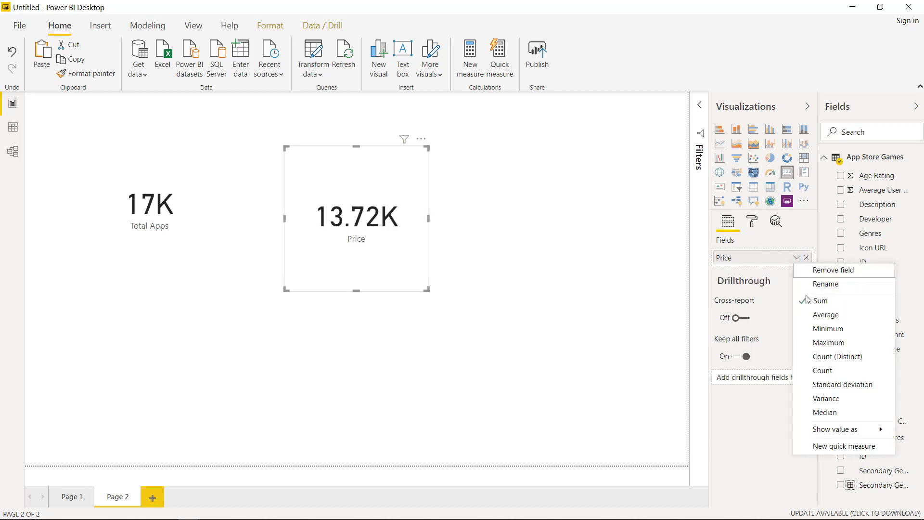
{"action": "left_click", "coordinate": [825, 315]}
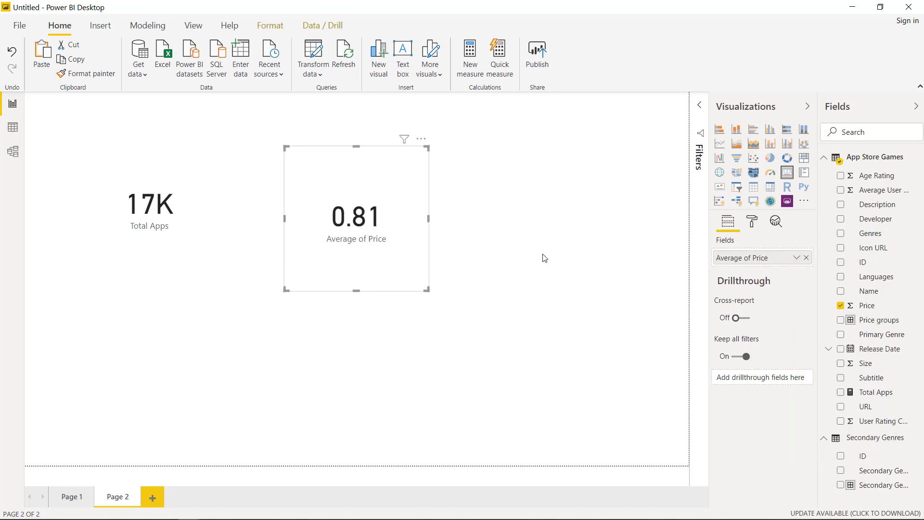
{"action": "left_click", "coordinate": [544, 242]}
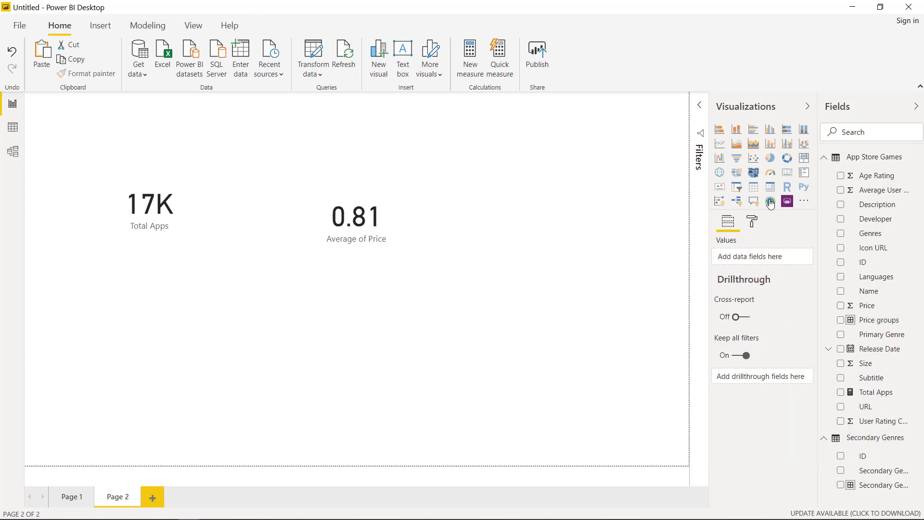
Add an empty third card to the right of the Average of Price card
{"action": "left_click", "coordinate": [787, 174]}
{"action": "left_click_drag", "start_coordinate": [165, 345], "coordinate": [569, 192]}
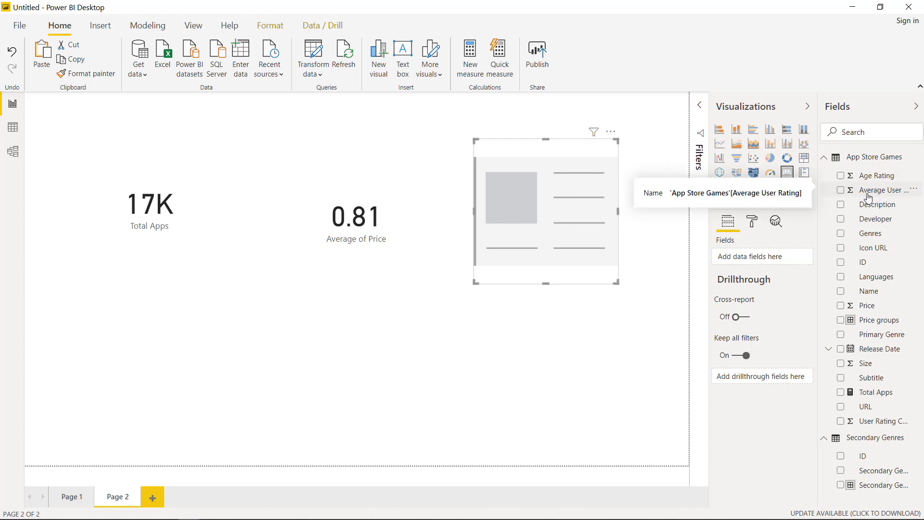
{"action": "left_click_drag", "start_coordinate": [877, 194], "coordinate": [770, 257]}
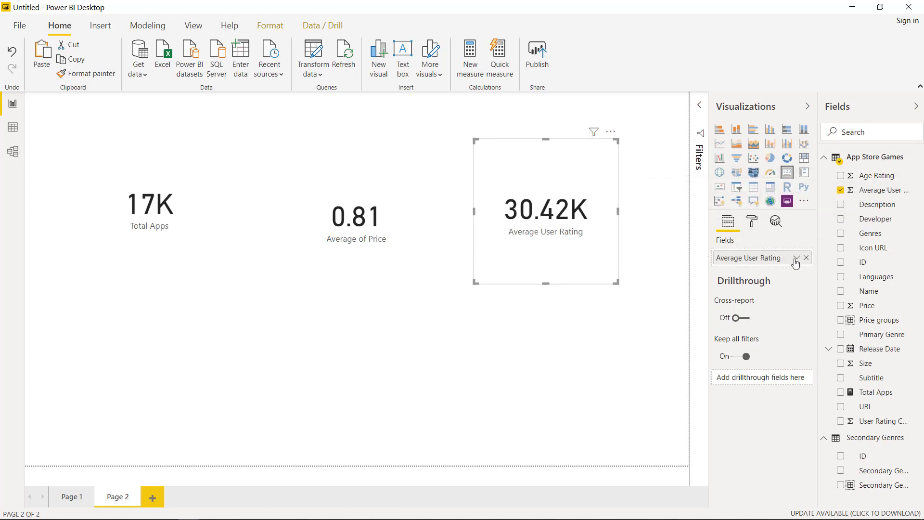
{"action": "left_click", "coordinate": [797, 260]}
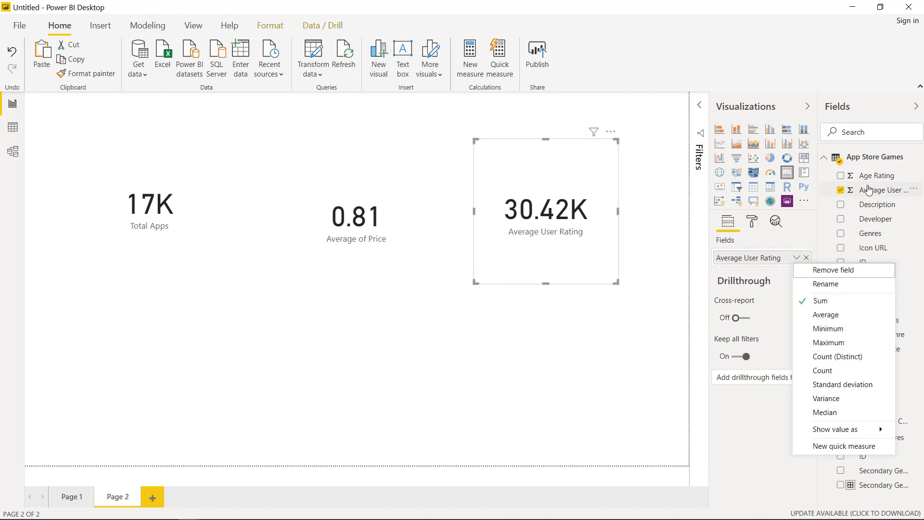
{"action": "left_click", "coordinate": [809, 269]}
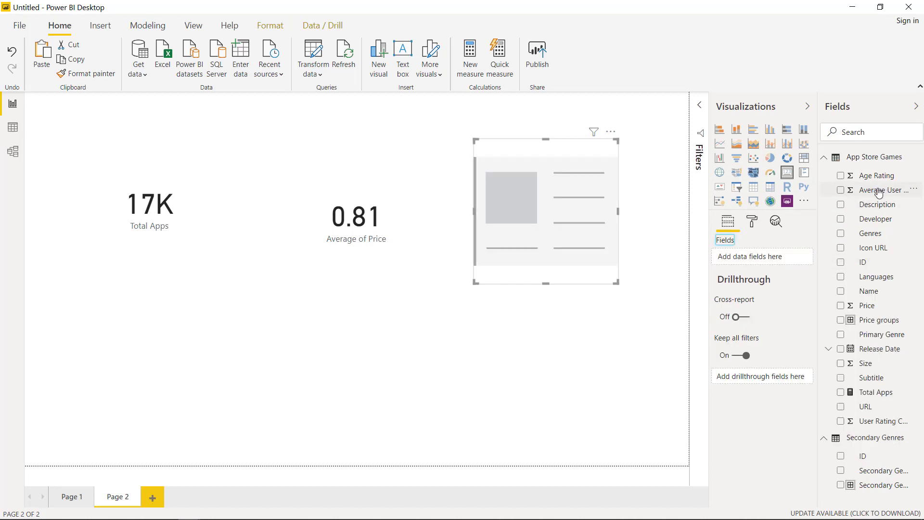
Rename the Average User Rating field of the App Store Games table as User Rating
{"action": "double_click", "coordinate": [879, 192]}
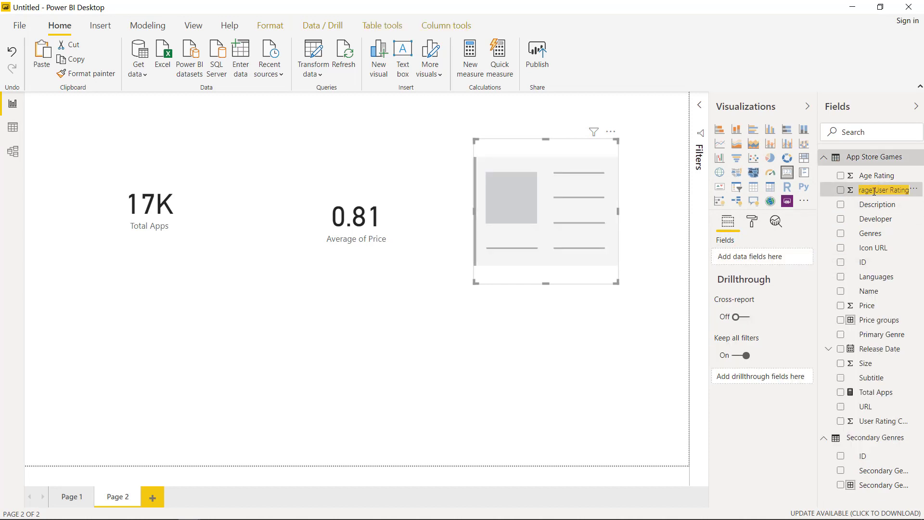
{"action": "left_click", "coordinate": [877, 191]}
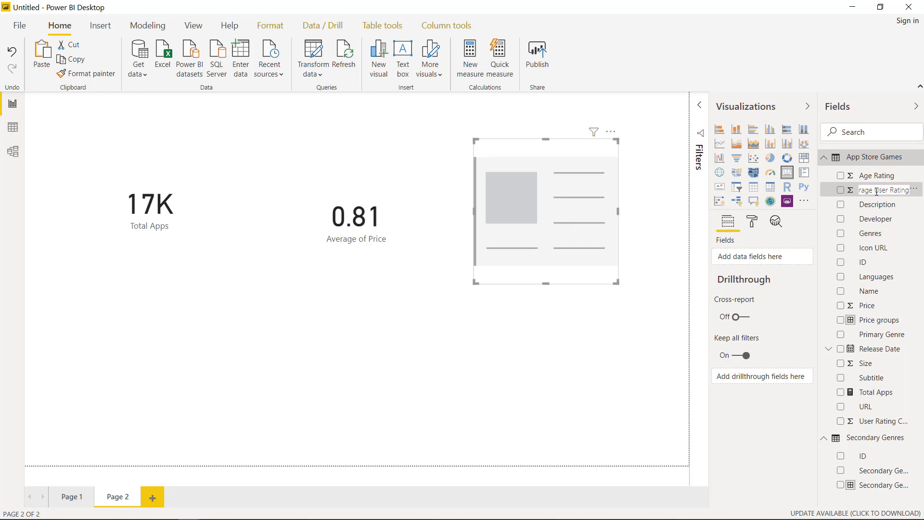
{"action": "key", "text": "BackSpace"}
{"action": "key", "text": "BackSpace"}
{"action": "key", "text": "BackSpace"}
{"action": "key", "text": "BackSpace"}
{"action": "key", "text": "BackSpace"}
{"action": "key", "text": "BackSpace"}
{"action": "key", "text": "BackSpace"}
{"action": "key", "text": "BackSpace"}
{"action": "key", "text": "Return"}
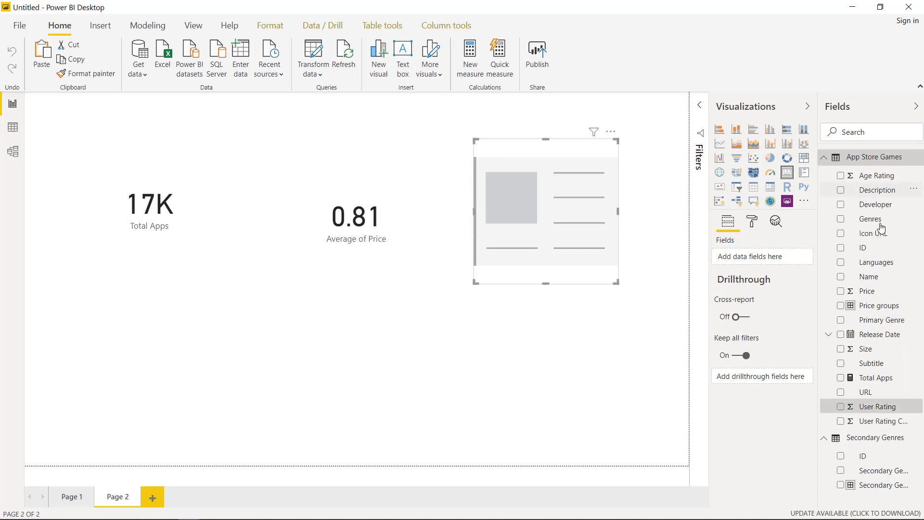
Show User Rating in the empty third card, summarized as Average, and deselect the card
{"action": "left_click_drag", "start_coordinate": [877, 406], "coordinate": [780, 258]}
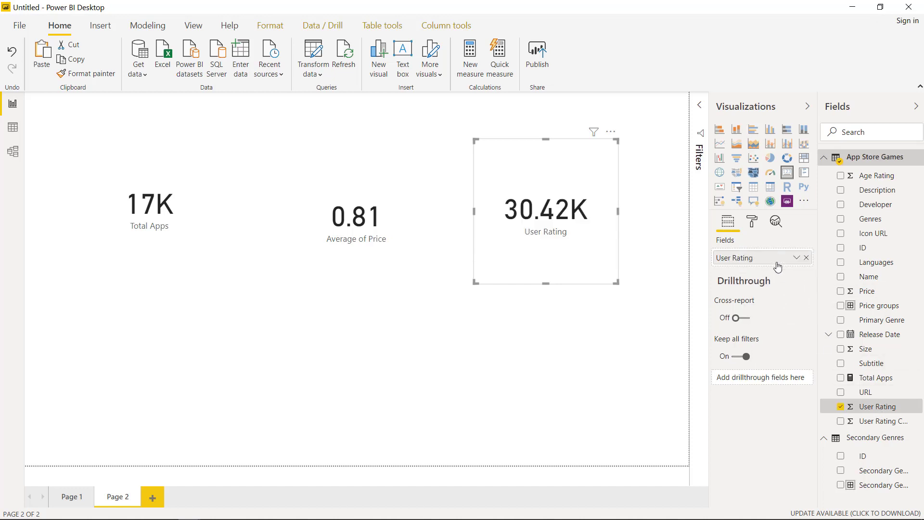
{"action": "left_click", "coordinate": [797, 257]}
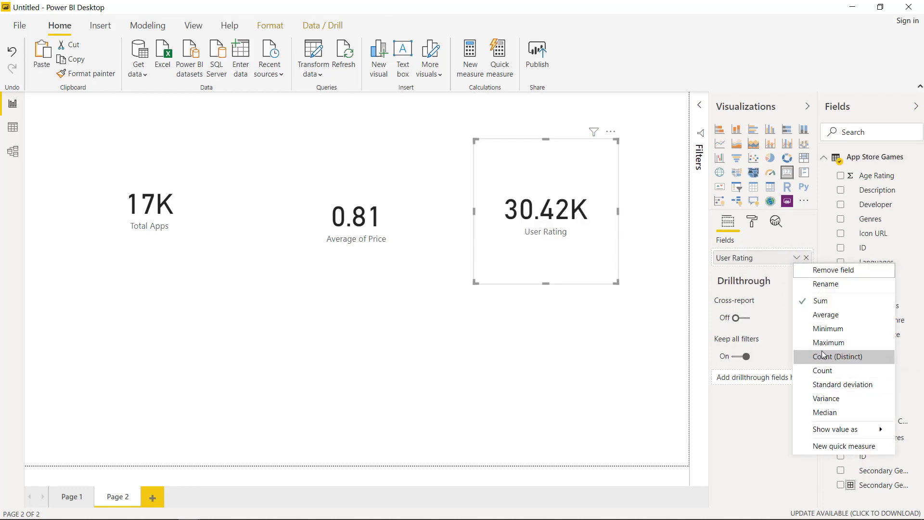
{"action": "left_click", "coordinate": [827, 316]}
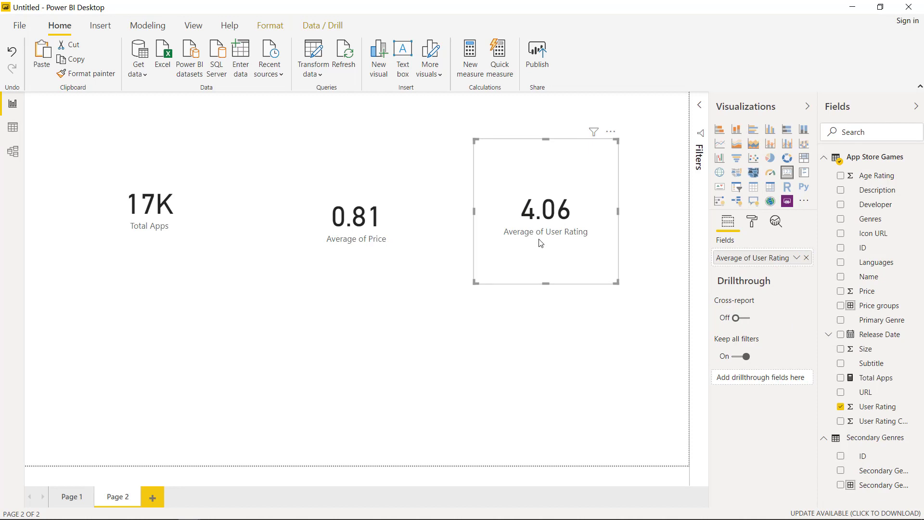
{"action": "left_click", "coordinate": [479, 319]}
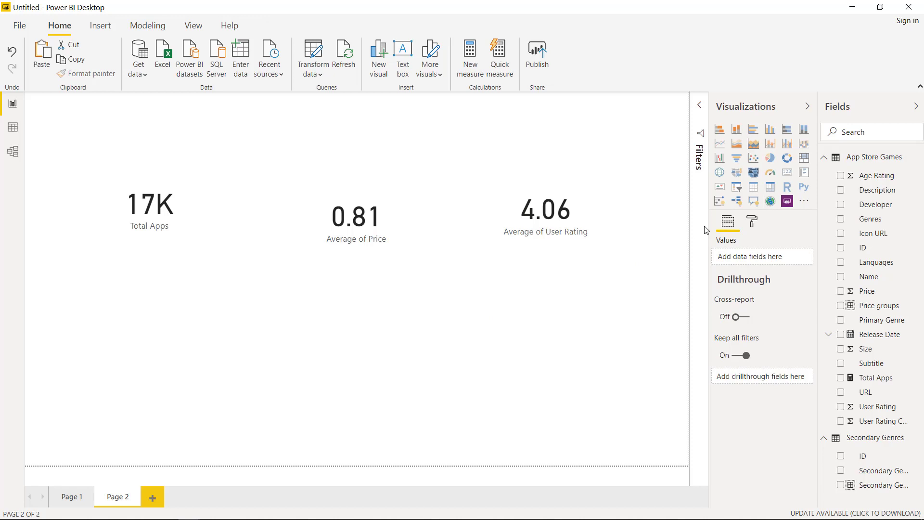
Add an empty table visual spanning the page below the three cards and extend its upper edge slightly upward
{"action": "left_click", "coordinate": [757, 194]}
{"action": "left_click_drag", "start_coordinate": [220, 366], "coordinate": [653, 322]}
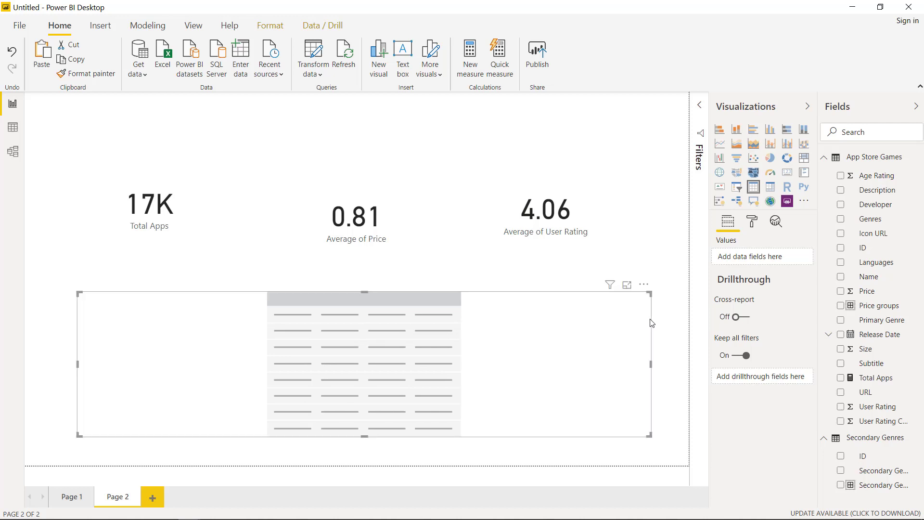
{"action": "left_click_drag", "start_coordinate": [367, 292], "coordinate": [366, 278]}
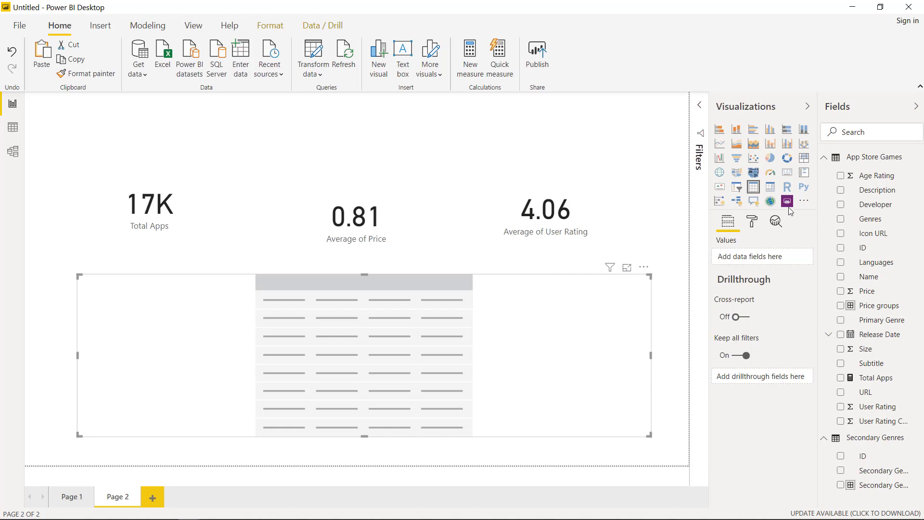
Fill the table with the ID, Name and URL fields of App Store Games, in that order
{"action": "left_click", "coordinate": [869, 393]}
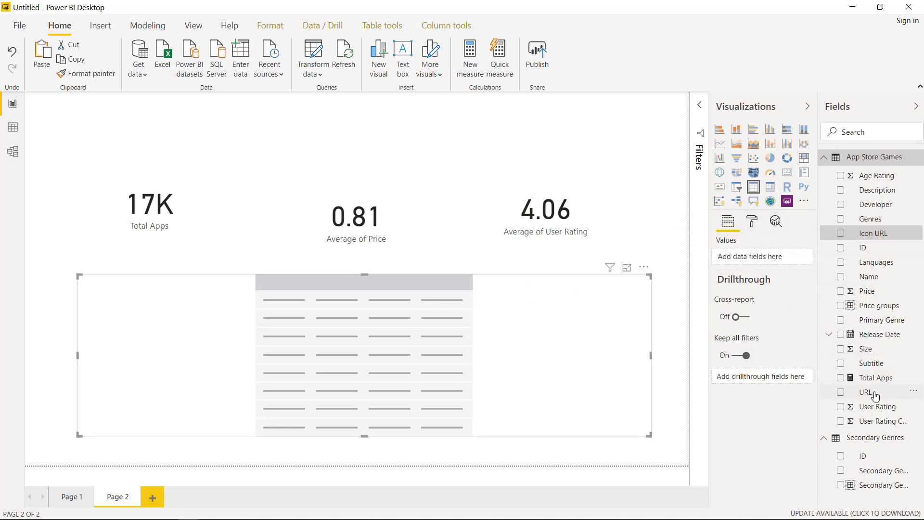
{"action": "left_click_drag", "start_coordinate": [873, 394], "coordinate": [767, 262]}
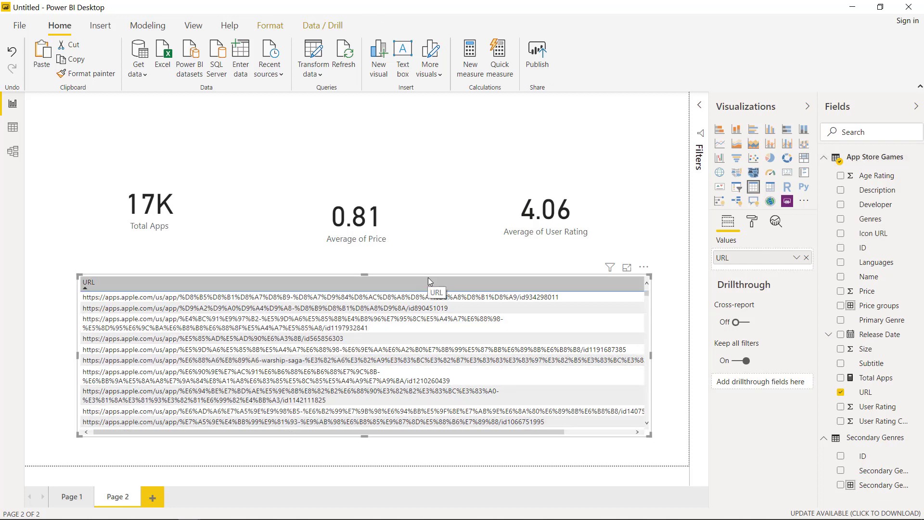
{"action": "left_click_drag", "start_coordinate": [862, 249], "coordinate": [789, 259]}
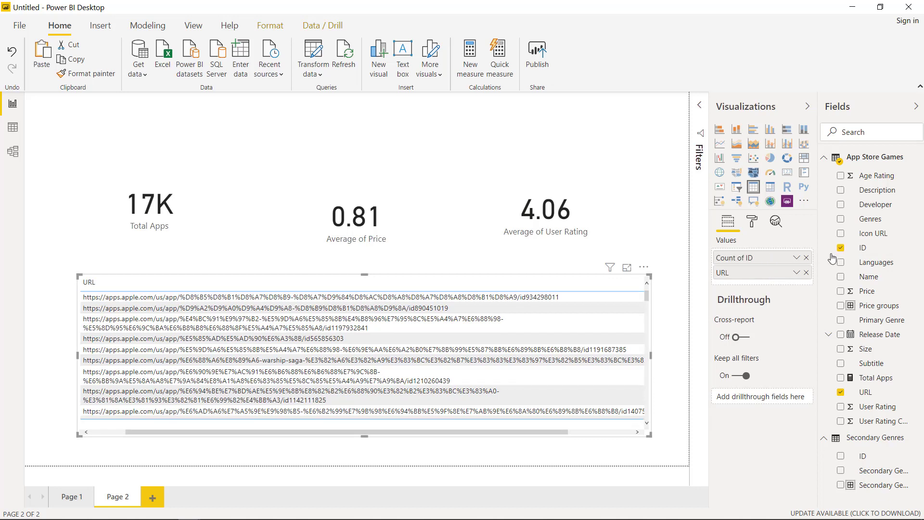
{"action": "left_click_drag", "start_coordinate": [868, 275], "coordinate": [756, 272]}
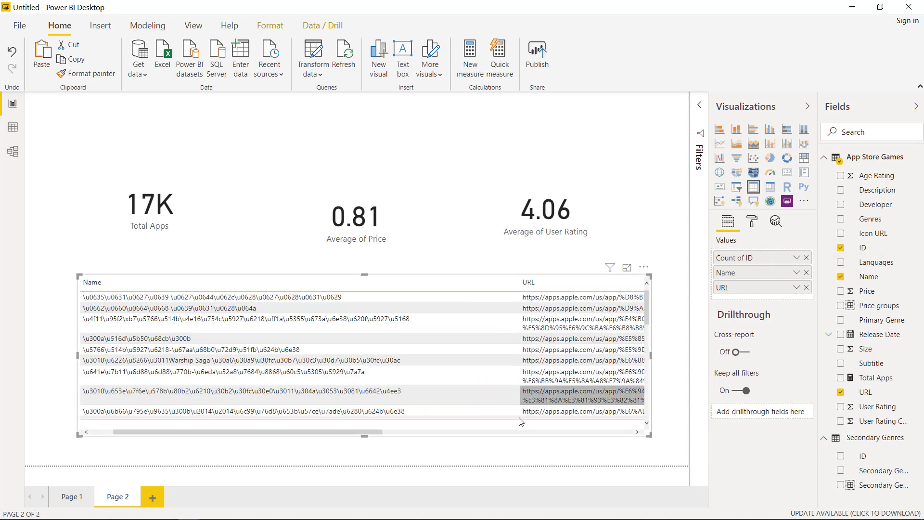
Set the table's ID column to Don't summarize so that it lists individual app IDs
{"action": "left_click_drag", "start_coordinate": [383, 432], "coordinate": [318, 442]}
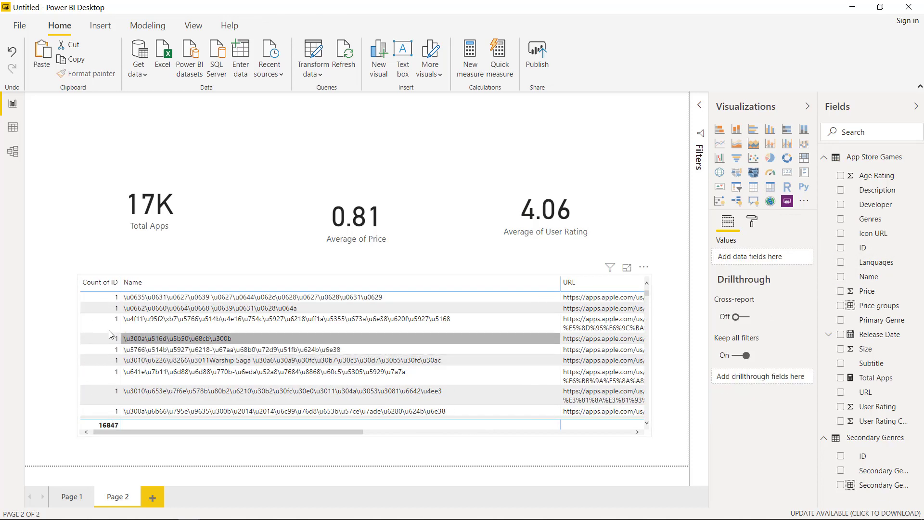
{"action": "left_click", "coordinate": [215, 288]}
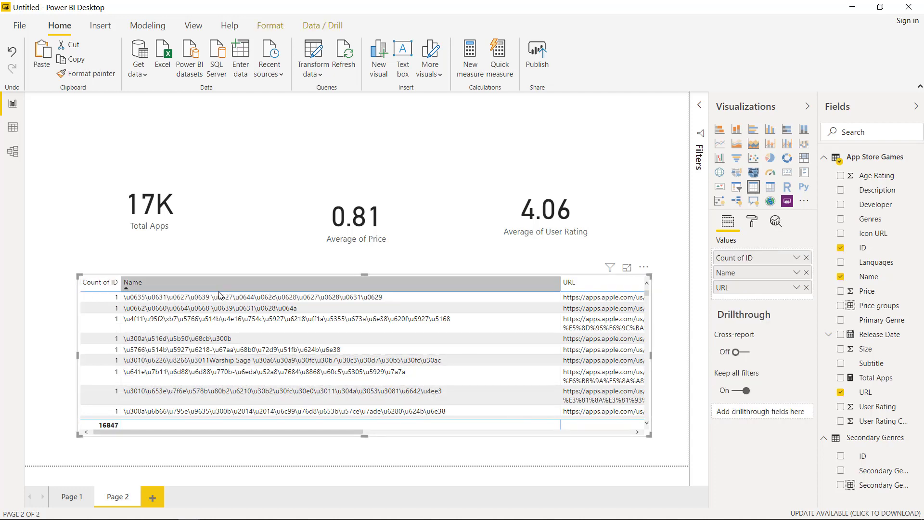
{"action": "left_click", "coordinate": [105, 282]}
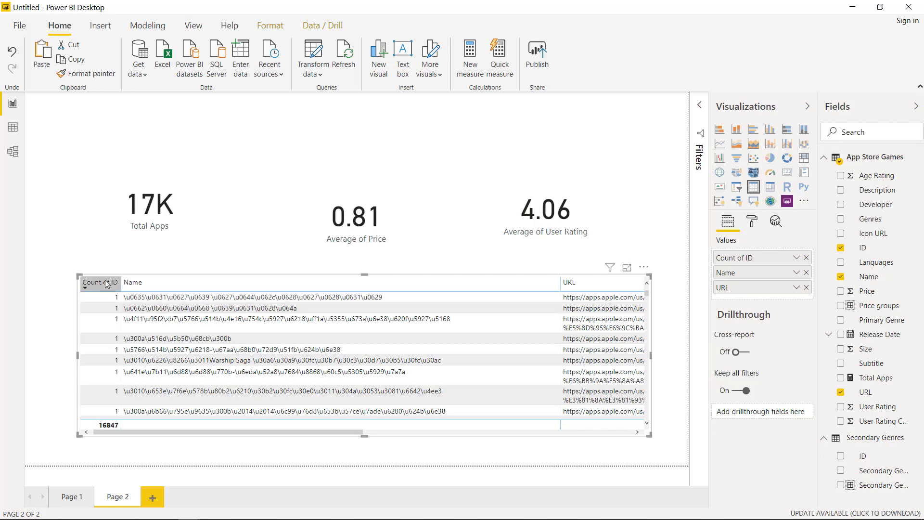
{"action": "left_click", "coordinate": [797, 258]}
{"action": "left_click", "coordinate": [737, 103]}
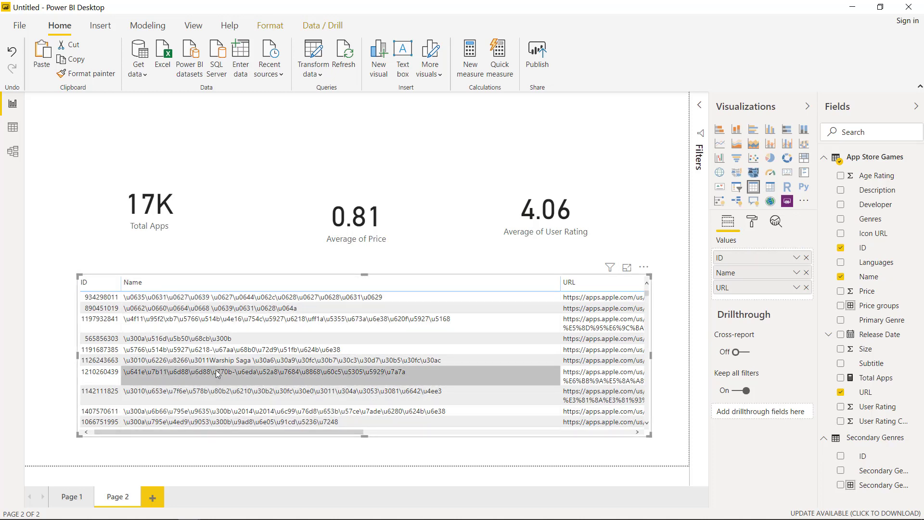
Look through the table's rows to examine the app names and their URLs
{"action": "scroll", "coordinate": [218, 374], "scroll_direction": "down", "scroll_amount": 10}
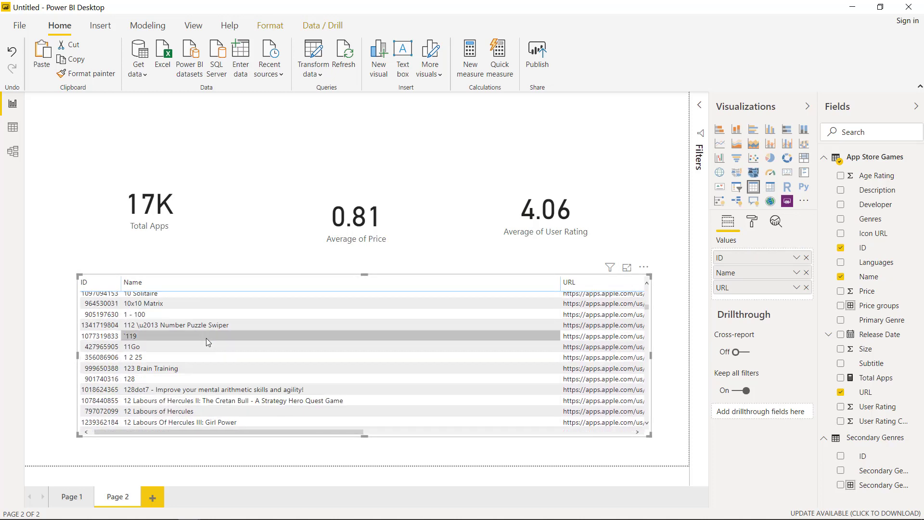
{"action": "scroll", "coordinate": [207, 337], "scroll_direction": "up", "scroll_amount": 5}
{"action": "scroll", "coordinate": [212, 327], "scroll_direction": "down", "scroll_amount": 5}
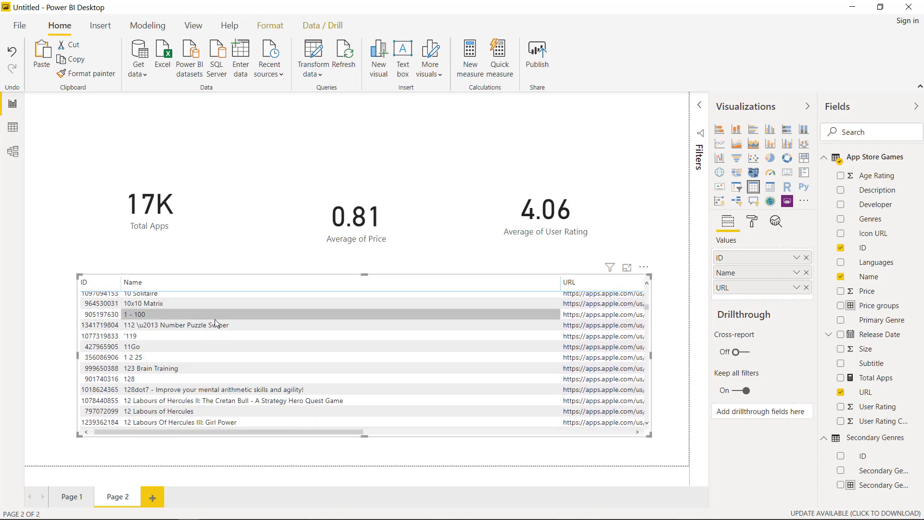
{"action": "scroll", "coordinate": [216, 328], "scroll_direction": "down", "scroll_amount": 15}
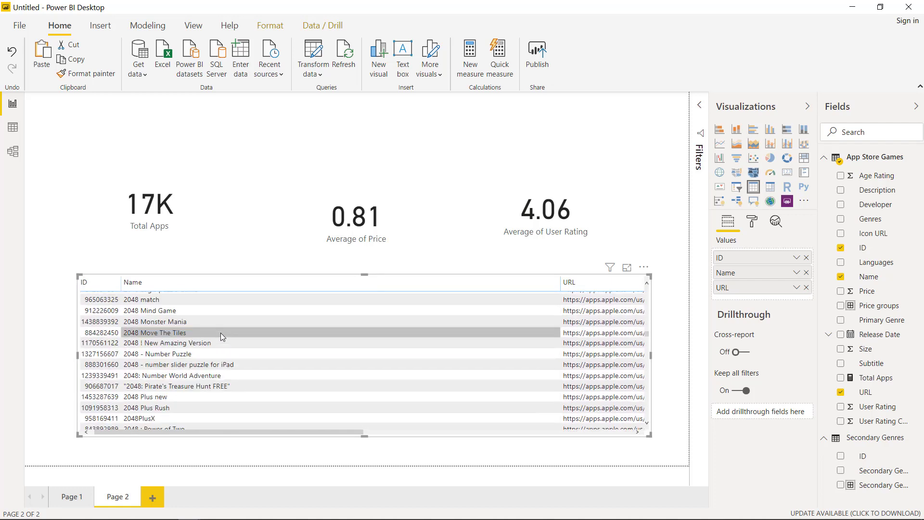
{"action": "scroll", "coordinate": [221, 336], "scroll_direction": "down", "scroll_amount": 5}
{"action": "scroll", "coordinate": [223, 362], "scroll_direction": "down", "scroll_amount": 10}
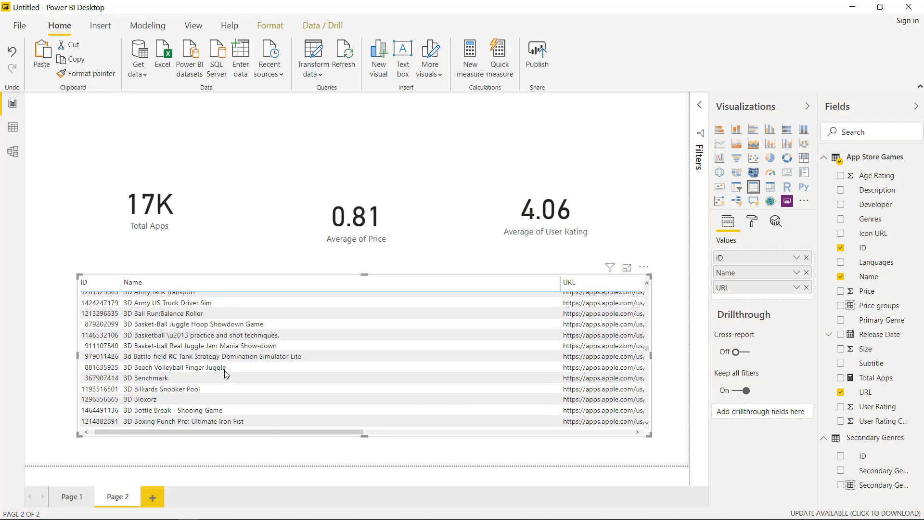
{"action": "left_click_drag", "start_coordinate": [269, 431], "coordinate": [435, 426]}
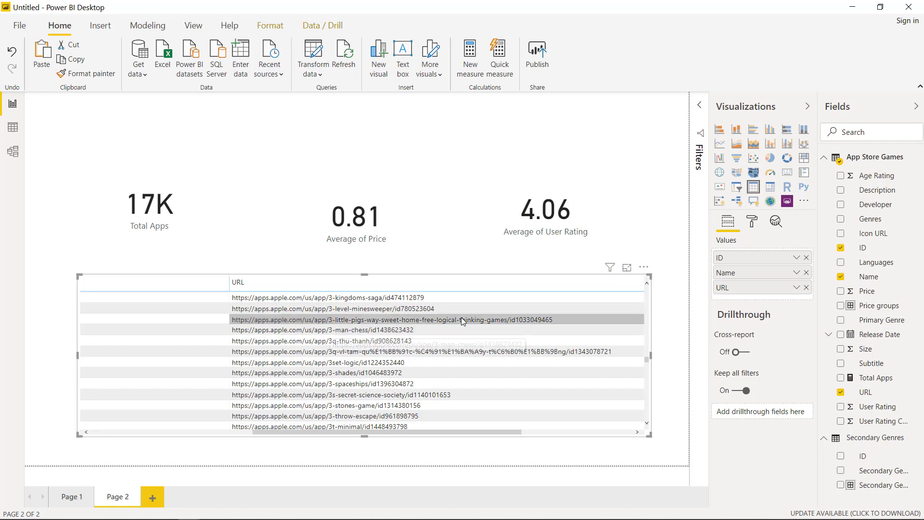
Sort the table by the URL column in ascending order
{"action": "left_click", "coordinate": [538, 278]}
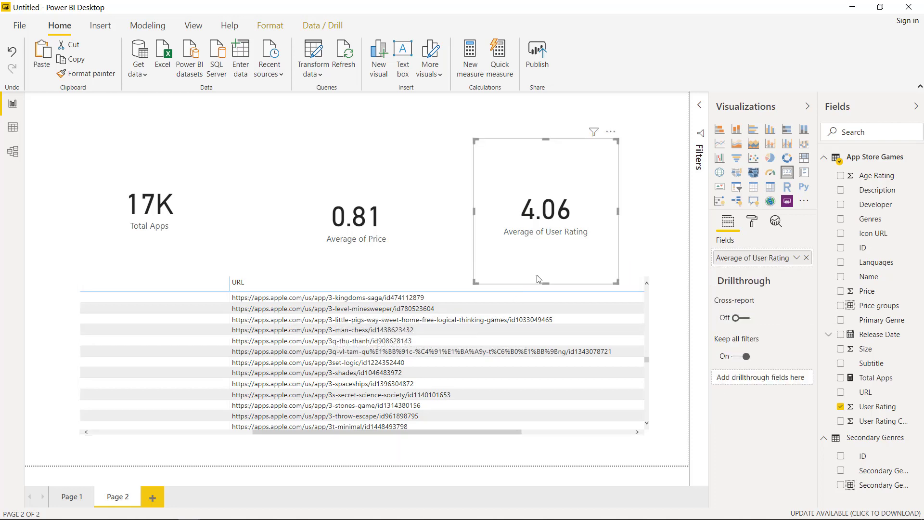
{"action": "left_click", "coordinate": [443, 279]}
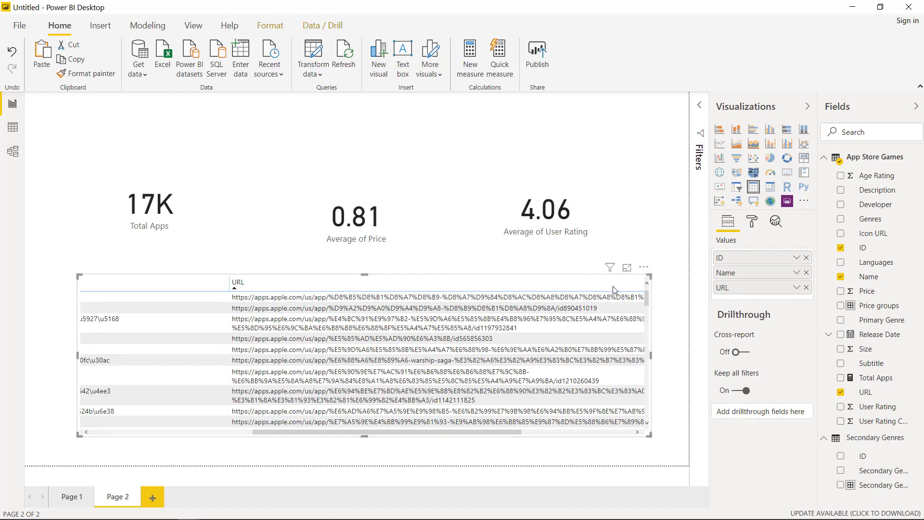
{"action": "left_click_drag", "start_coordinate": [366, 302], "coordinate": [471, 302]}
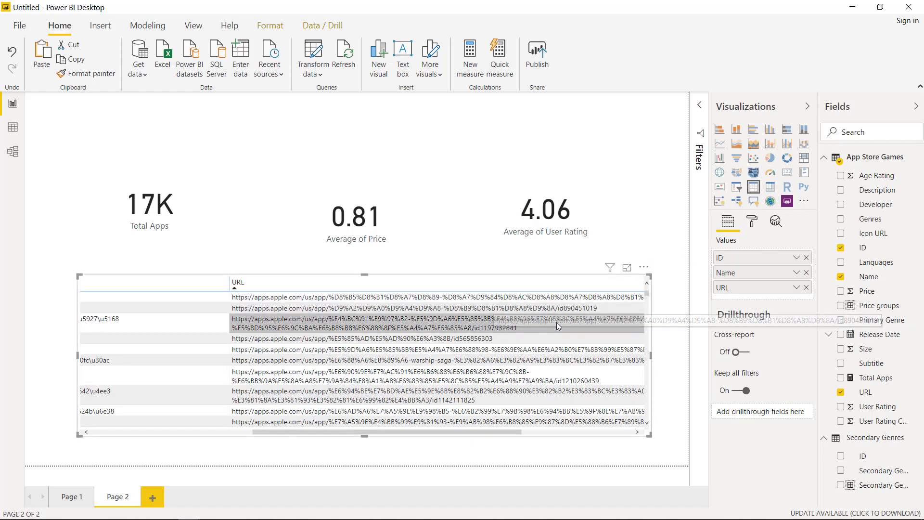
Set the URL field's data category to Web URL and look through the links in the table
{"action": "left_click", "coordinate": [866, 393]}
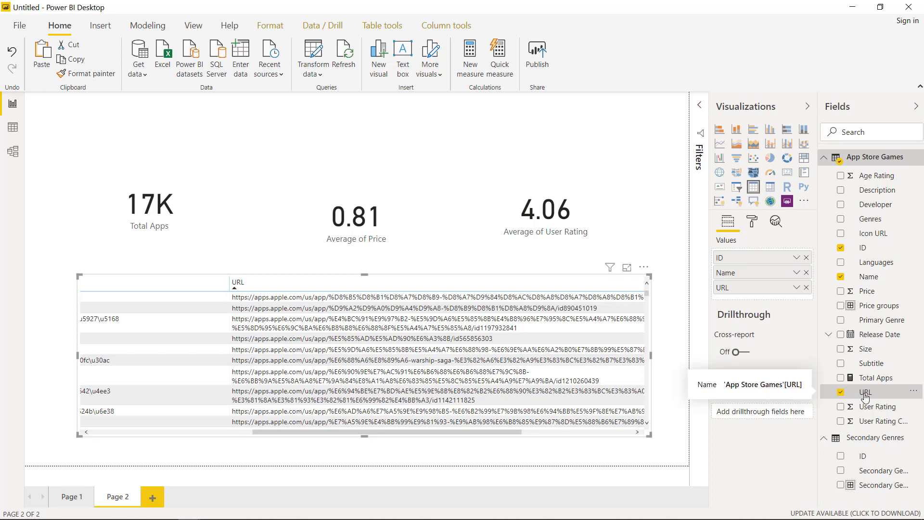
{"action": "left_click", "coordinate": [434, 26]}
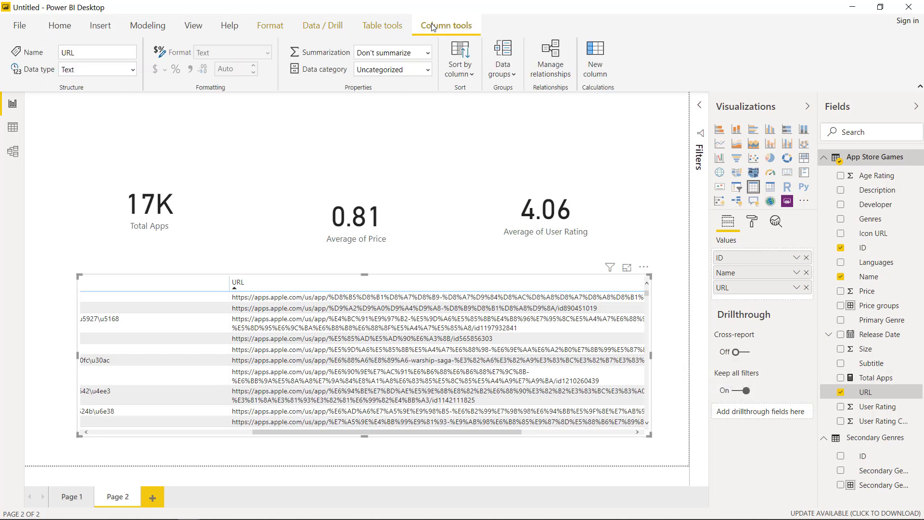
{"action": "left_click", "coordinate": [428, 70]}
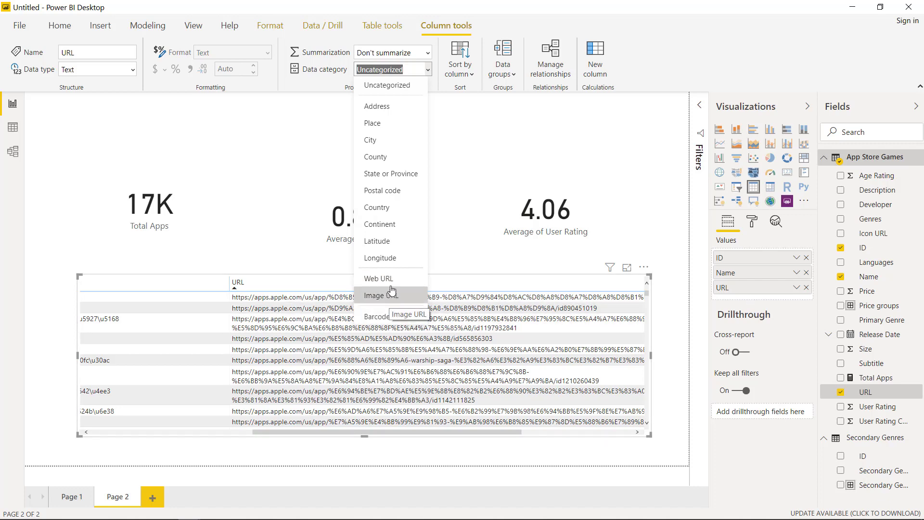
{"action": "left_click", "coordinate": [379, 279]}
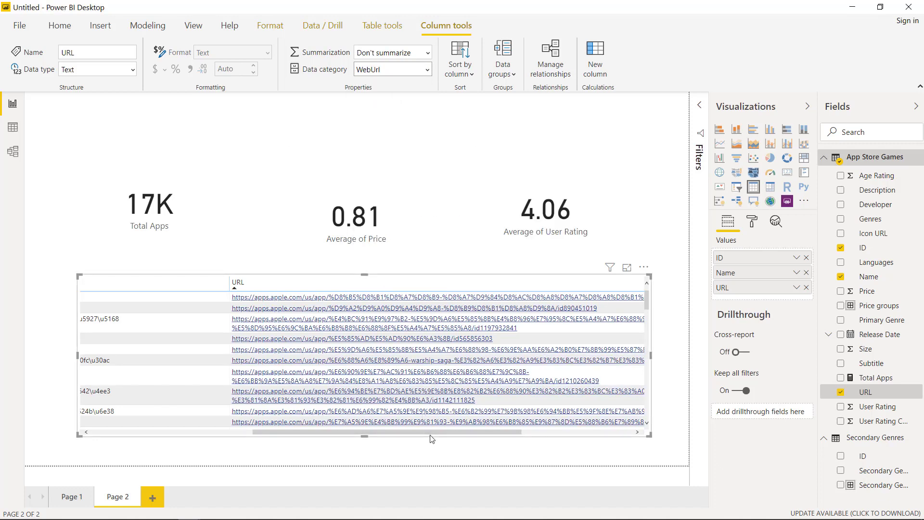
{"action": "left_click_drag", "start_coordinate": [432, 434], "coordinate": [459, 431]}
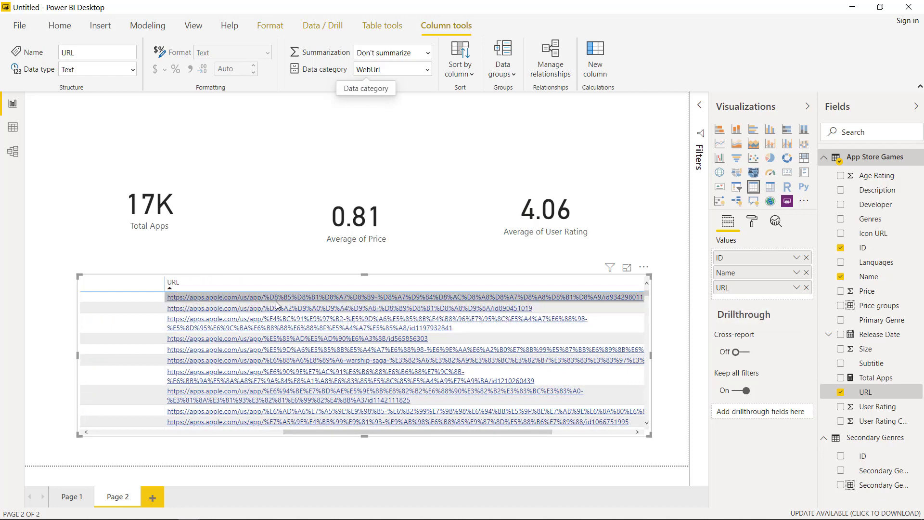
{"action": "scroll", "coordinate": [284, 347], "scroll_direction": "down", "scroll_amount": 5}
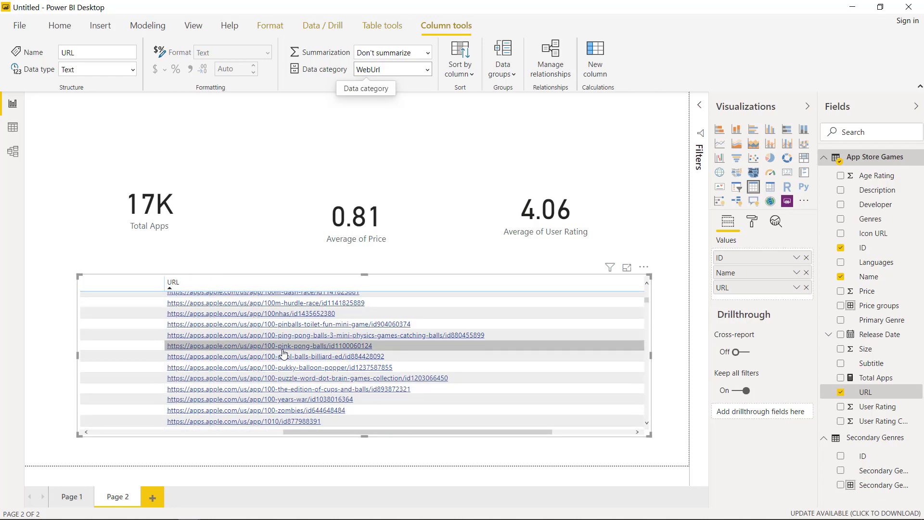
Select the table's Name column as the target for conditional formatting
{"action": "scroll", "coordinate": [283, 358], "scroll_direction": "up", "scroll_amount": 5}
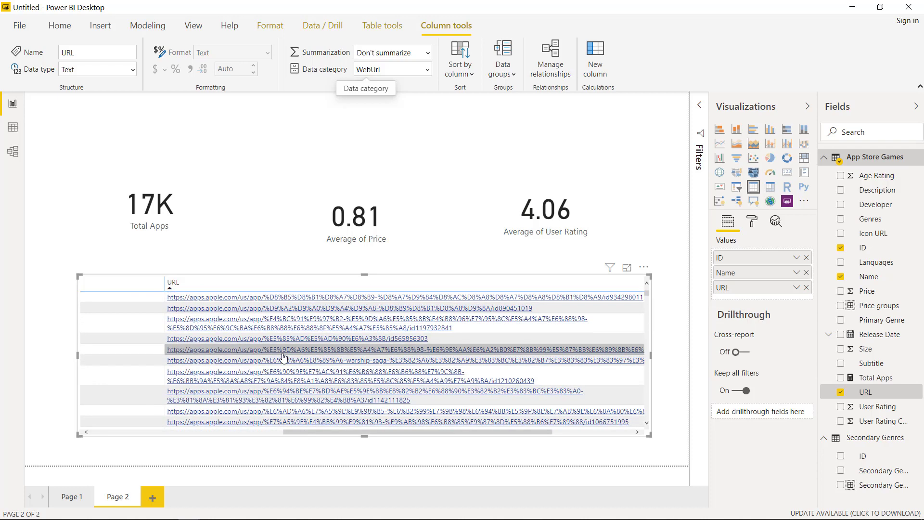
{"action": "left_click_drag", "start_coordinate": [331, 435], "coordinate": [164, 422]}
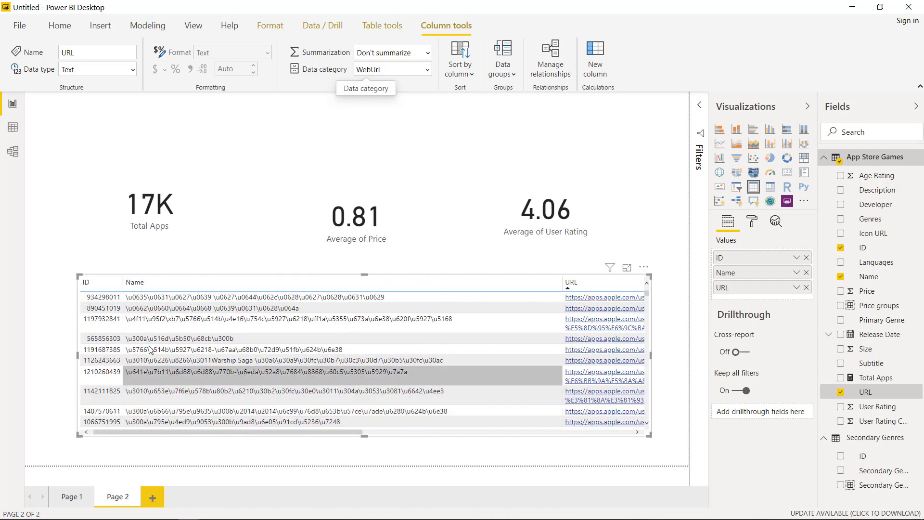
{"action": "scroll", "coordinate": [164, 342], "scroll_direction": "down", "scroll_amount": 5}
{"action": "scroll", "coordinate": [164, 337], "scroll_direction": "down", "scroll_amount": 3}
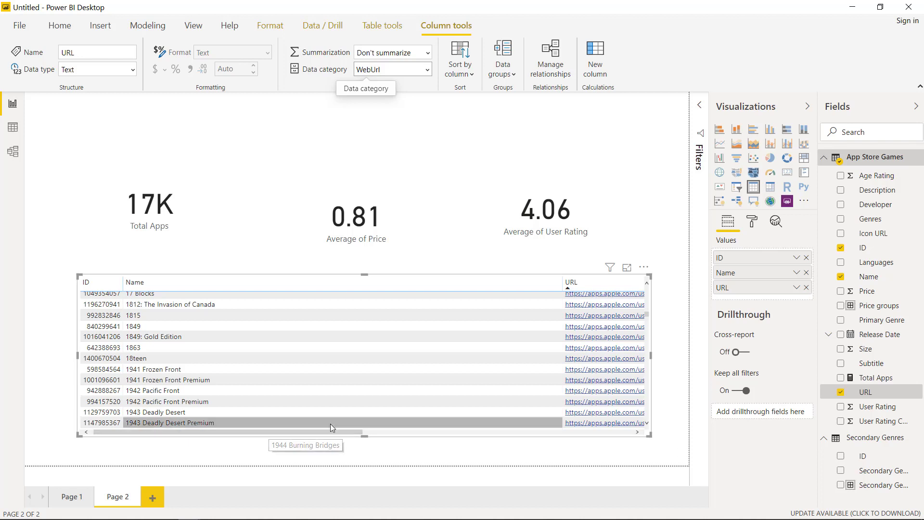
{"action": "left_click", "coordinate": [748, 225]}
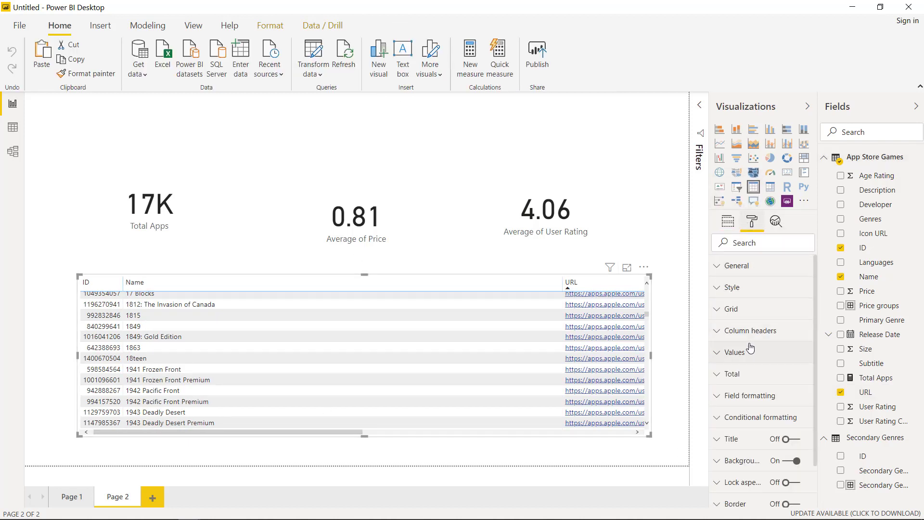
{"action": "left_click", "coordinate": [718, 419]}
{"action": "scroll", "coordinate": [739, 419], "scroll_direction": "down", "scroll_amount": 3}
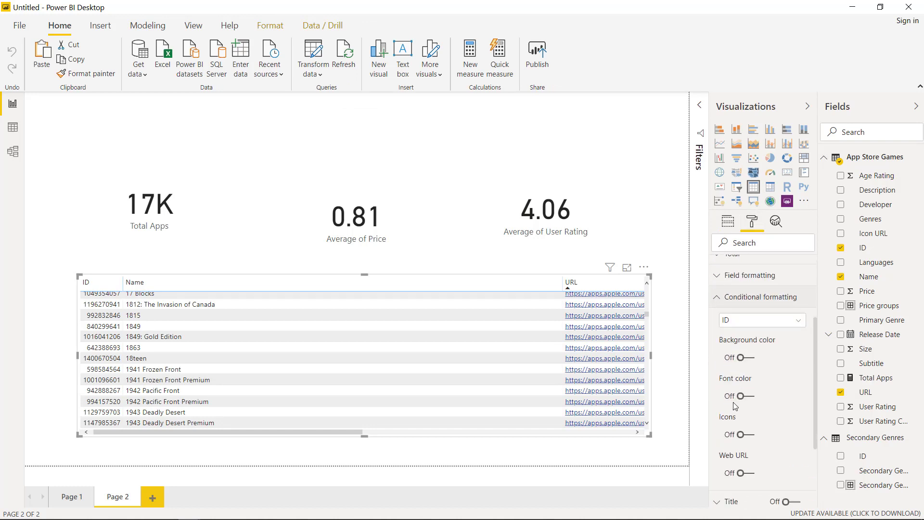
{"action": "left_click", "coordinate": [759, 322]}
{"action": "left_click", "coordinate": [736, 347]}
{"action": "scroll", "coordinate": [773, 382], "scroll_direction": "down", "scroll_amount": 1}
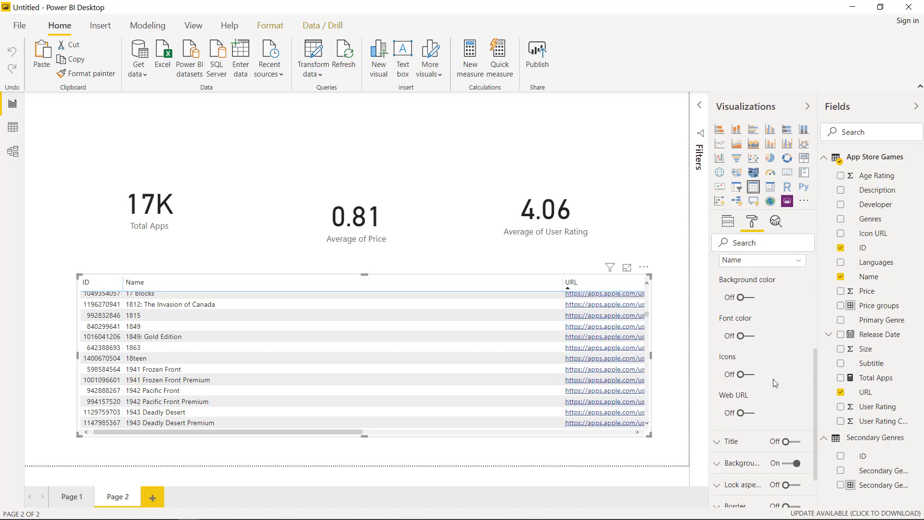
Turn on Web URL formatting for the Name column, by field value based on the first URL
{"action": "left_click", "coordinate": [742, 413]}
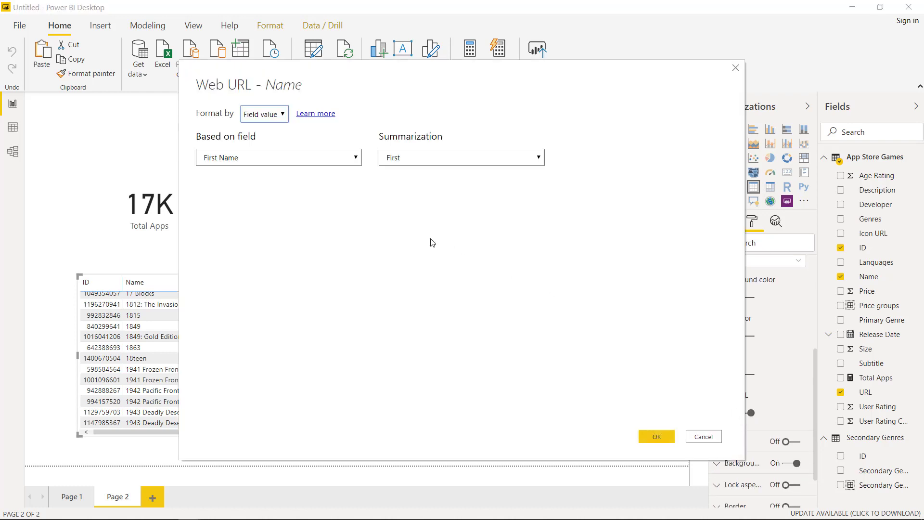
{"action": "left_click", "coordinate": [356, 159]}
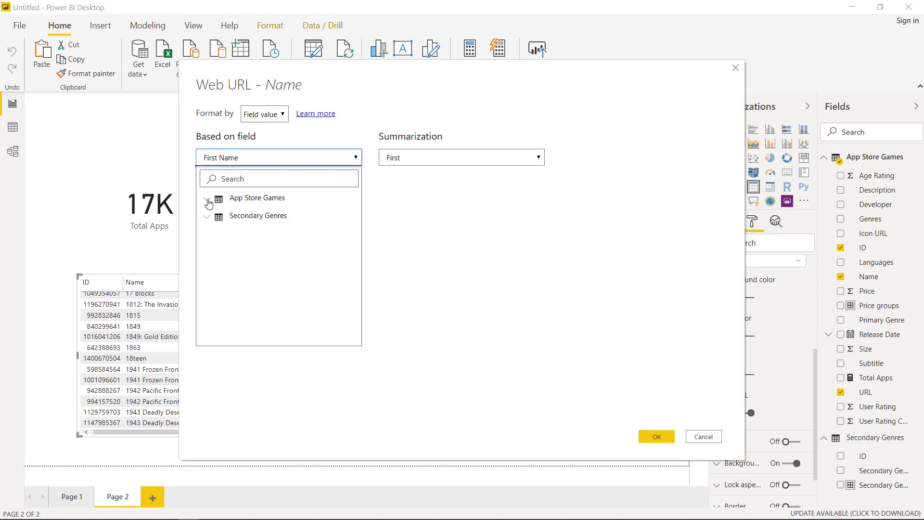
{"action": "left_click", "coordinate": [207, 199]}
{"action": "scroll", "coordinate": [241, 224], "scroll_direction": "down", "scroll_amount": 3}
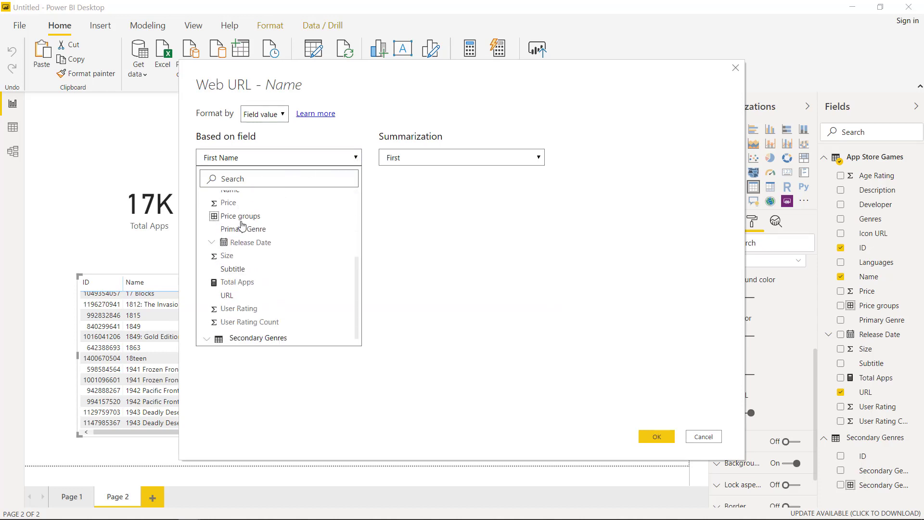
{"action": "left_click", "coordinate": [230, 297]}
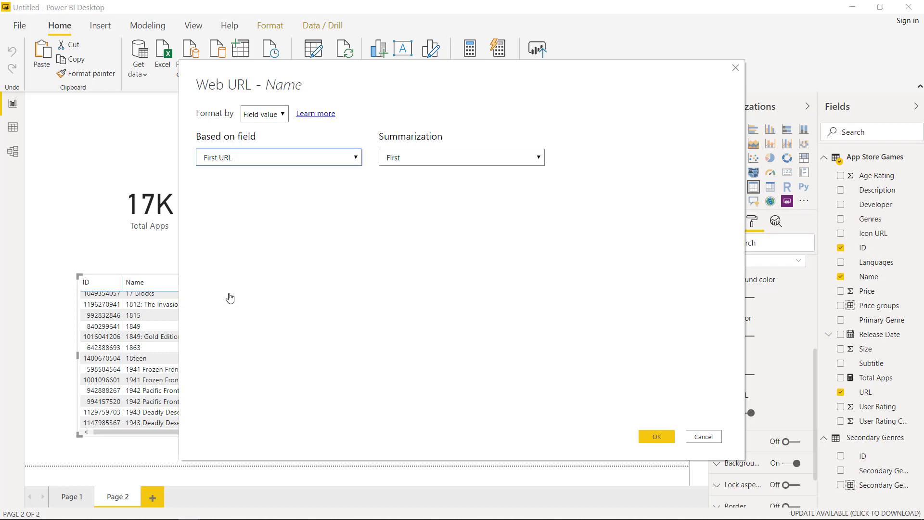
{"action": "left_click", "coordinate": [661, 435]}
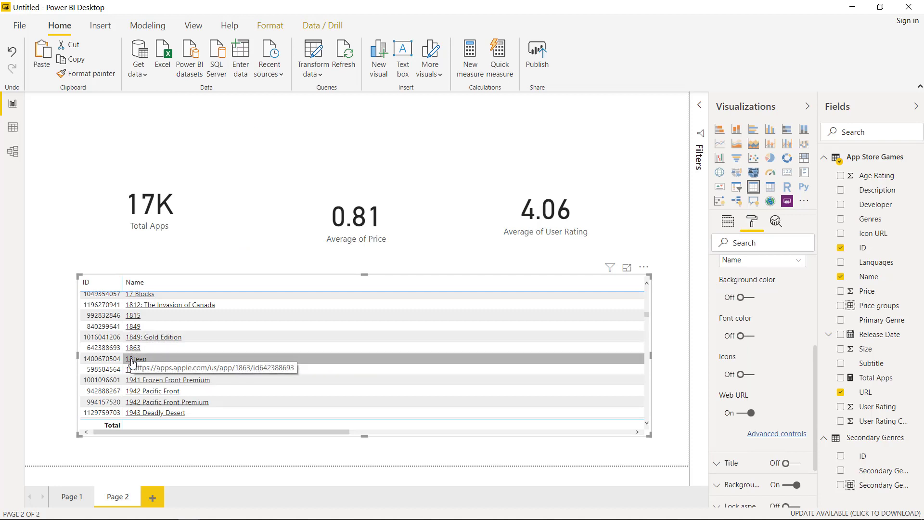
Remove the URL column from the table
{"action": "left_click_drag", "start_coordinate": [187, 432], "coordinate": [343, 436]}
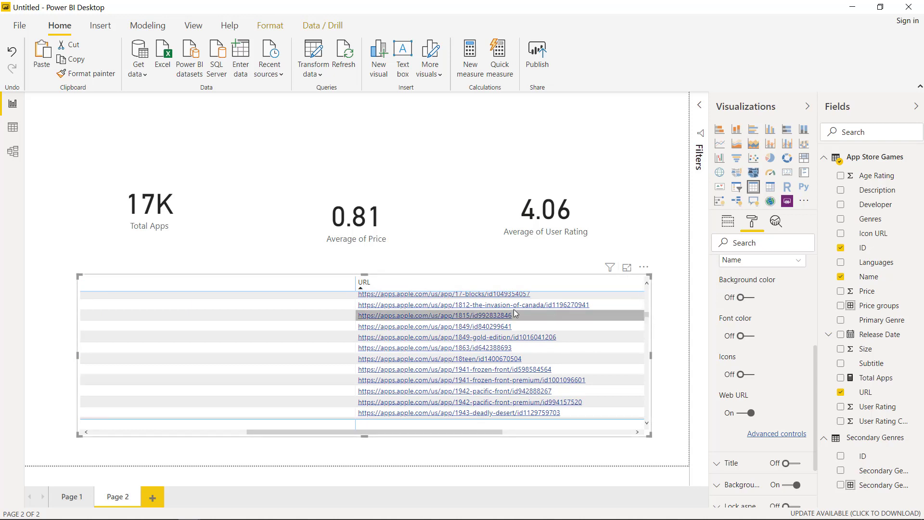
{"action": "left_click", "coordinate": [737, 228]}
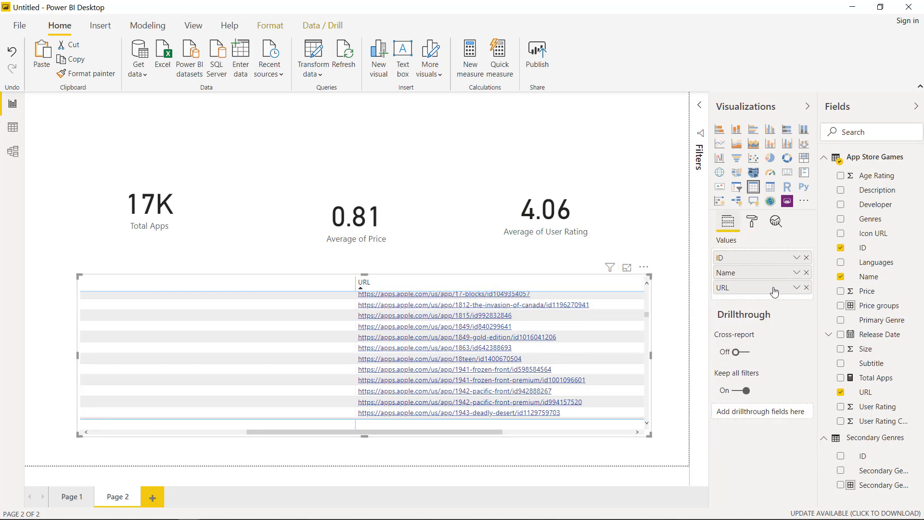
{"action": "left_click", "coordinate": [806, 288]}
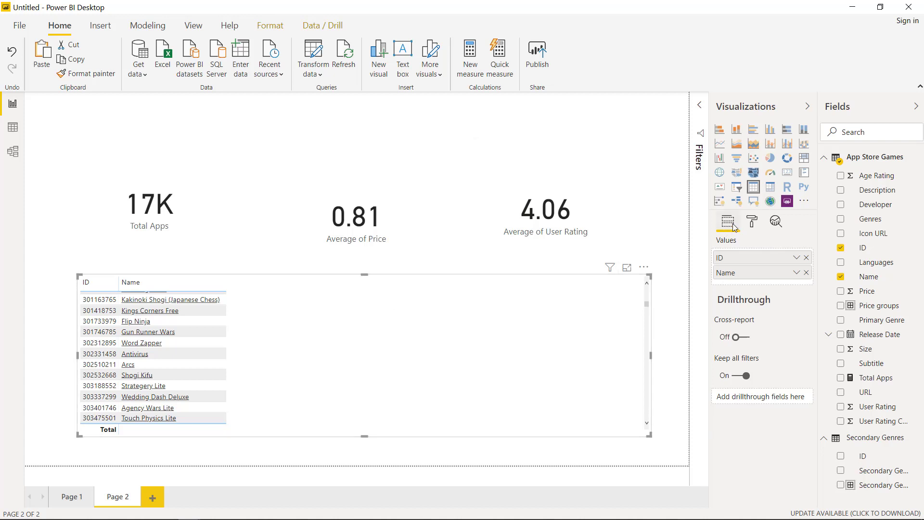
Turn on the URL icon option in the table's value formatting
{"action": "left_click", "coordinate": [753, 221]}
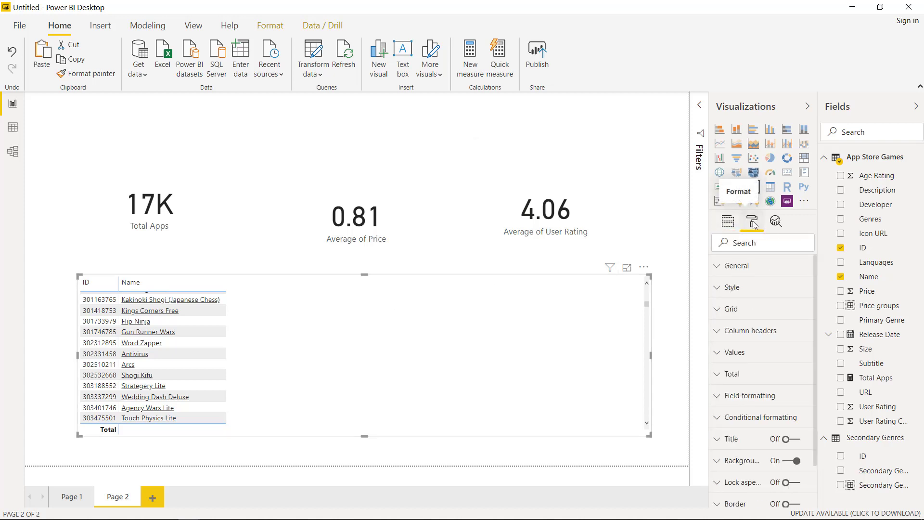
{"action": "left_click", "coordinate": [717, 353]}
{"action": "scroll", "coordinate": [765, 359], "scroll_direction": "down", "scroll_amount": 4}
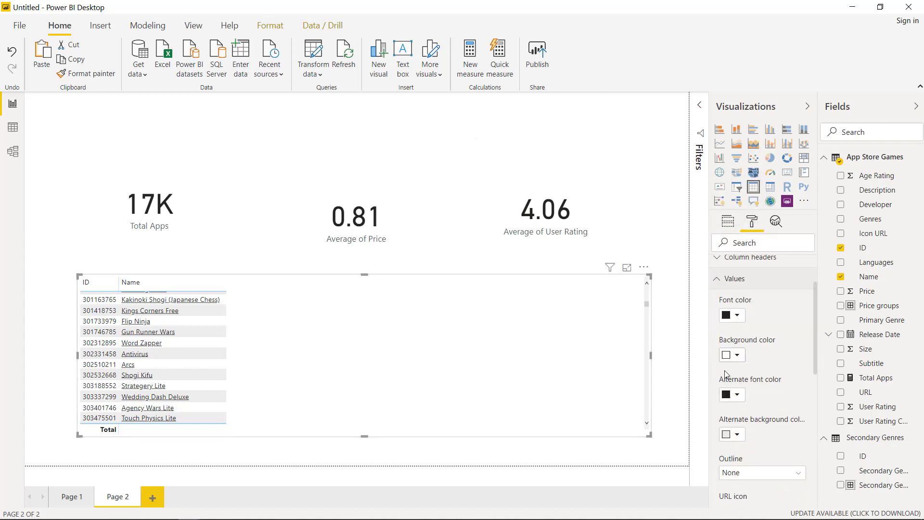
{"action": "scroll", "coordinate": [772, 388], "scroll_direction": "down", "scroll_amount": 3}
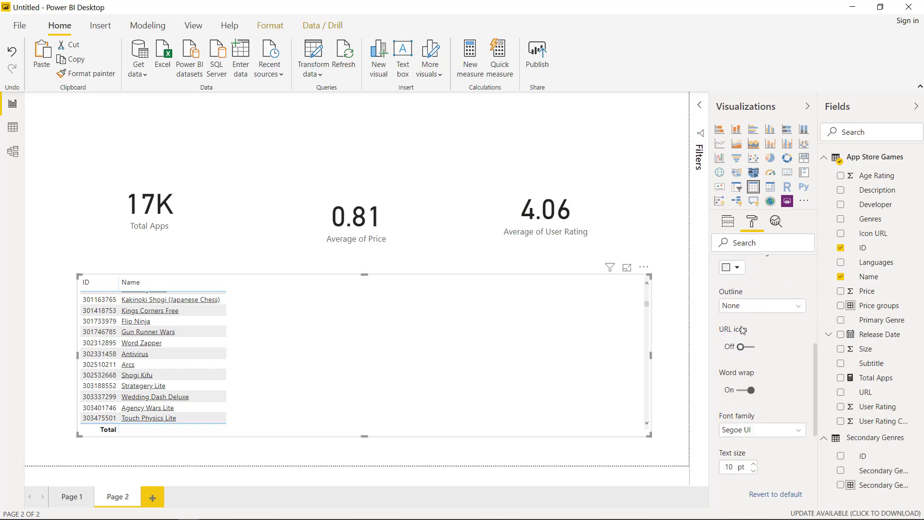
{"action": "left_click", "coordinate": [747, 347]}
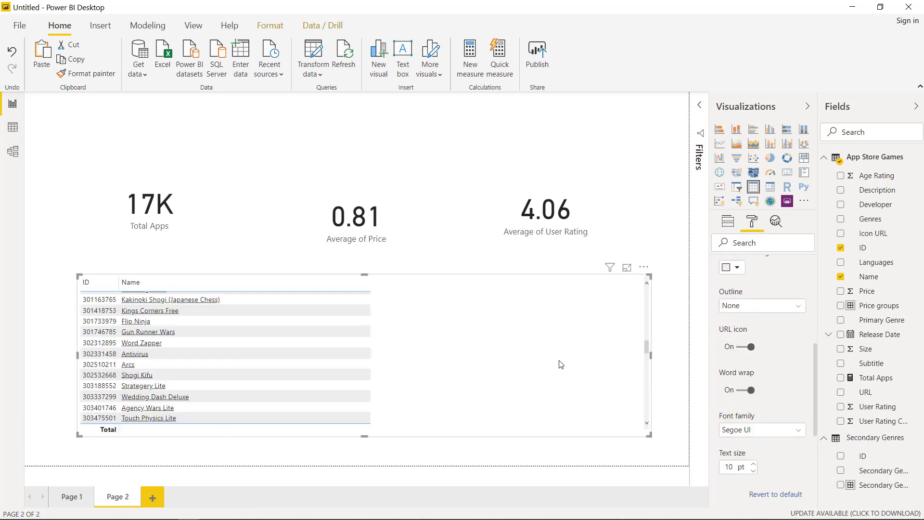
Add the URL field to the table and place it between ID and Name
{"action": "scroll", "coordinate": [400, 364], "scroll_direction": "up", "scroll_amount": 10}
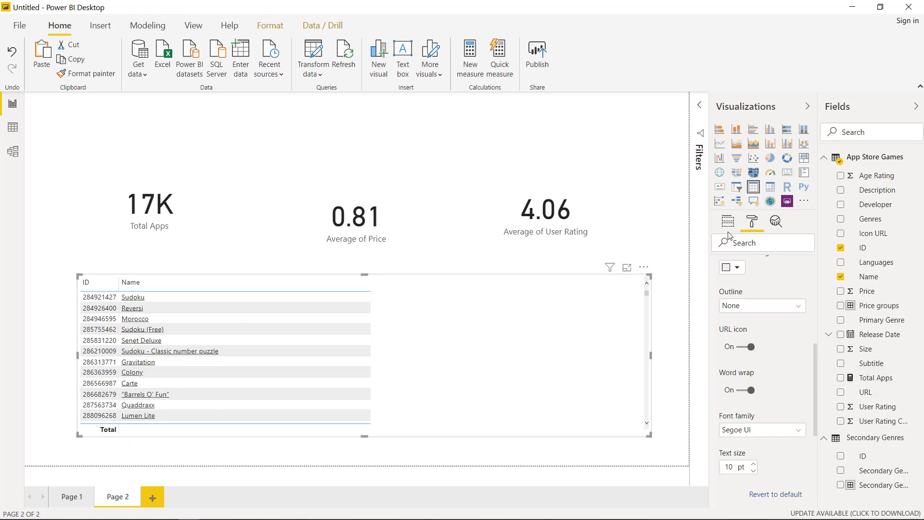
{"action": "left_click_drag", "start_coordinate": [865, 392], "coordinate": [760, 284]}
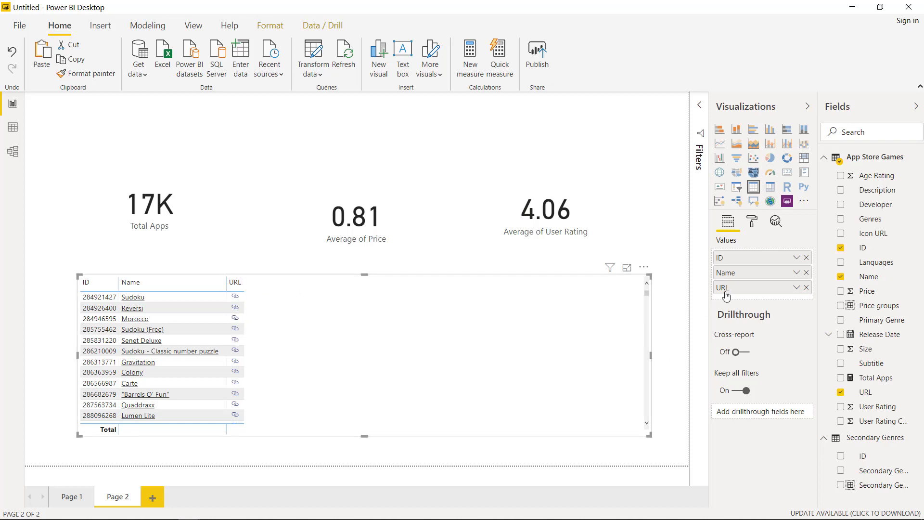
{"action": "left_click_drag", "start_coordinate": [727, 295], "coordinate": [725, 267]}
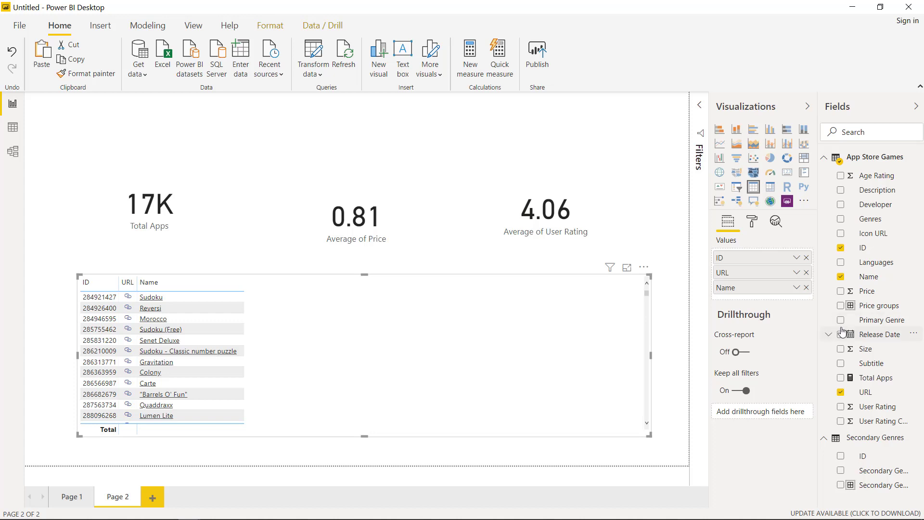
Add the Icon URL field as the table's first column and set its data category to Image URL
{"action": "left_click_drag", "start_coordinate": [870, 239], "coordinate": [782, 252]}
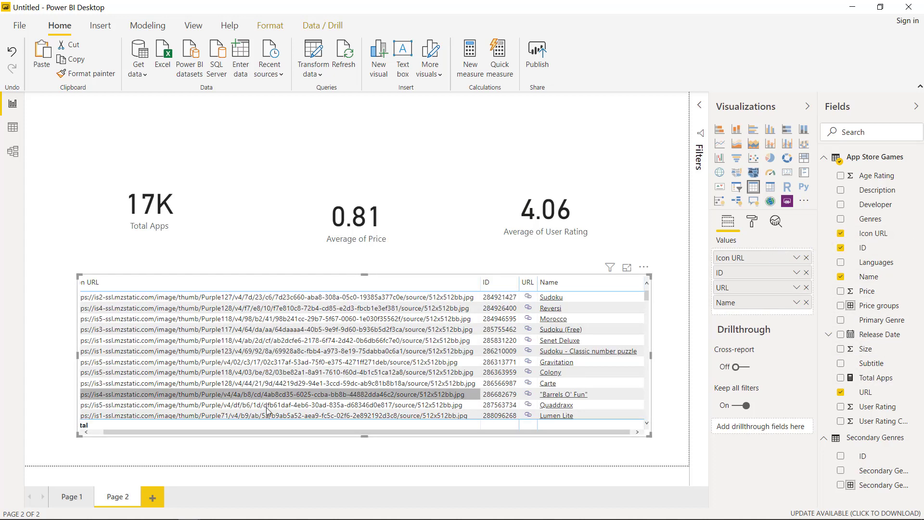
{"action": "left_click_drag", "start_coordinate": [198, 432], "coordinate": [189, 430]}
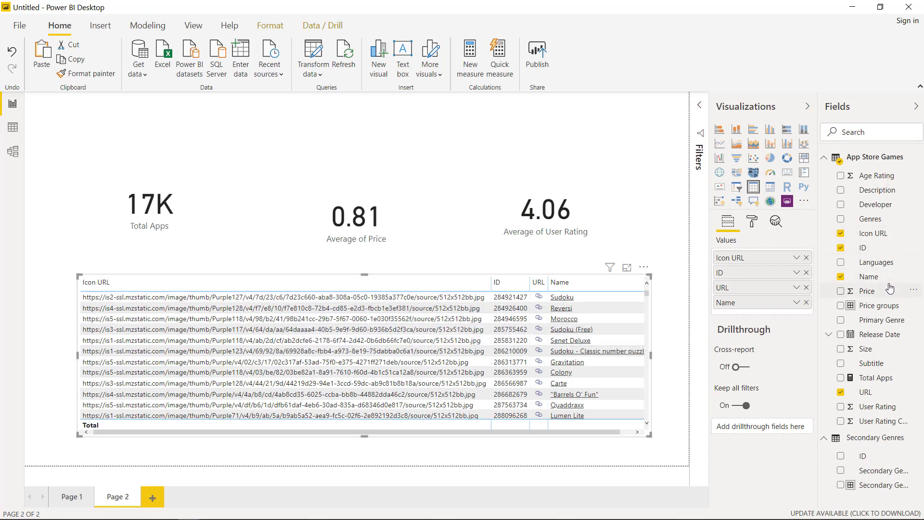
{"action": "left_click", "coordinate": [874, 235]}
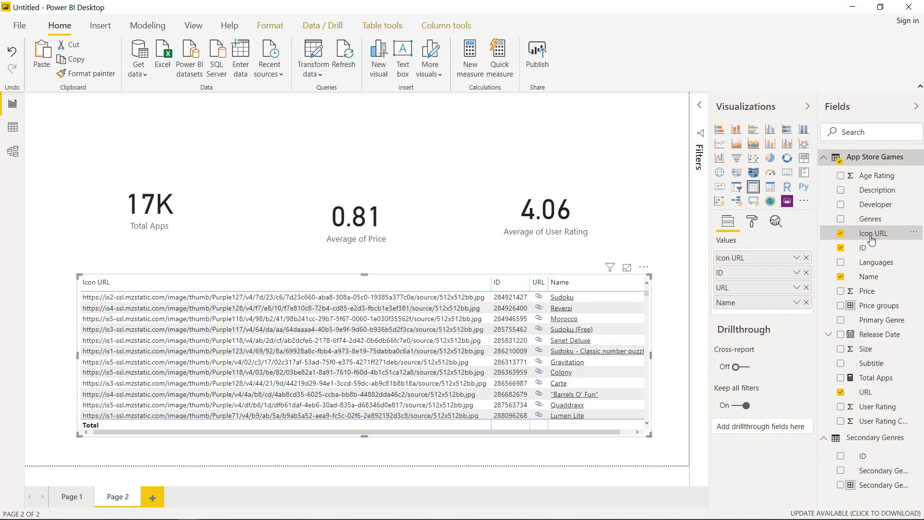
{"action": "left_click", "coordinate": [446, 29]}
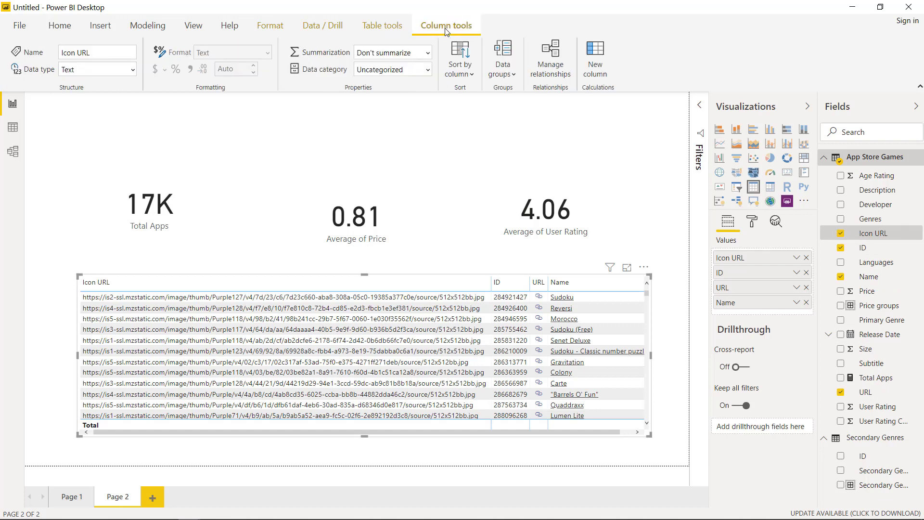
{"action": "left_click", "coordinate": [426, 70]}
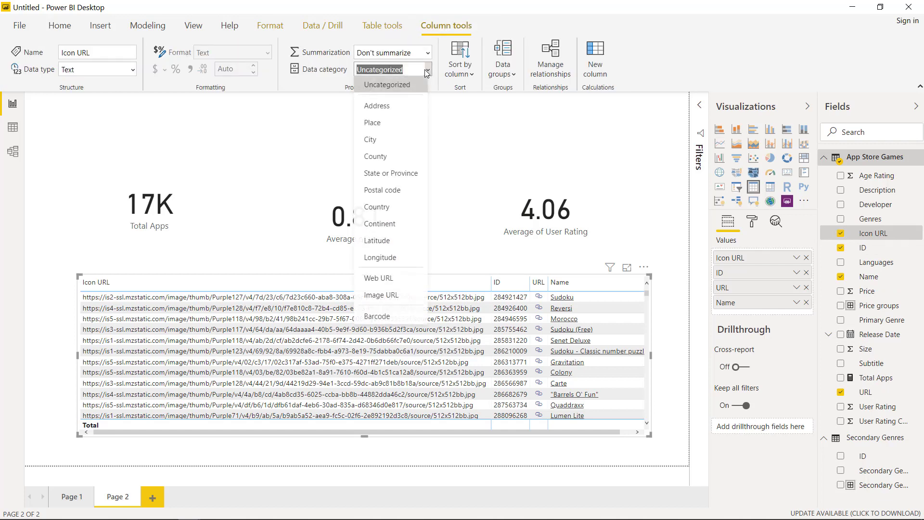
{"action": "left_click", "coordinate": [403, 288]}
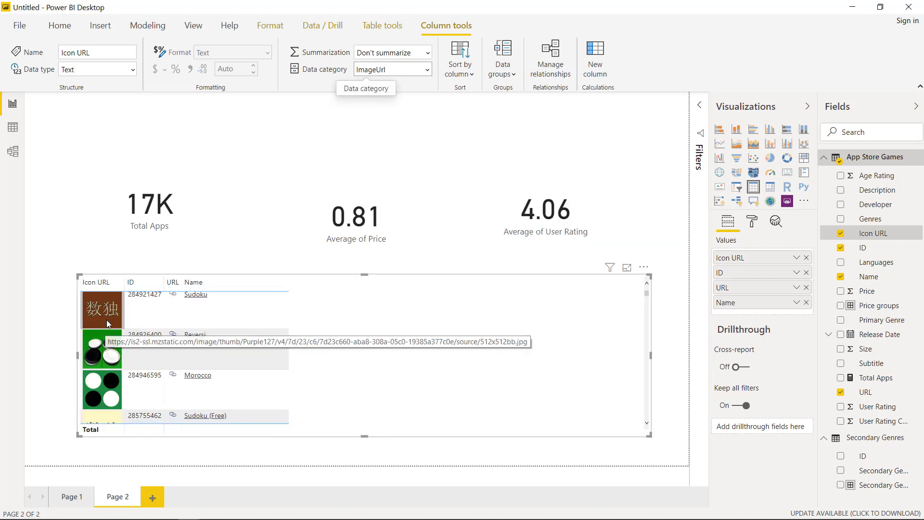
{"action": "scroll", "coordinate": [106, 320], "scroll_direction": "down", "scroll_amount": 5}
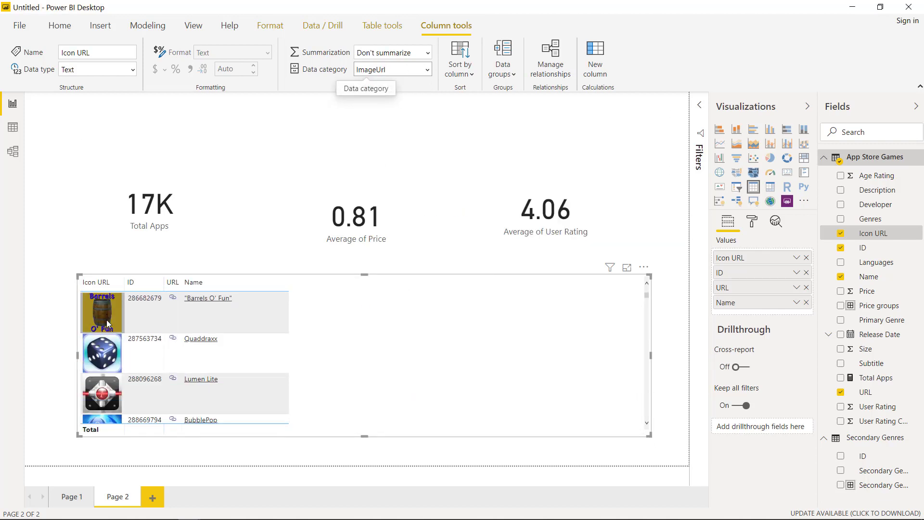
{"action": "scroll", "coordinate": [105, 319], "scroll_direction": "down", "scroll_amount": 3}
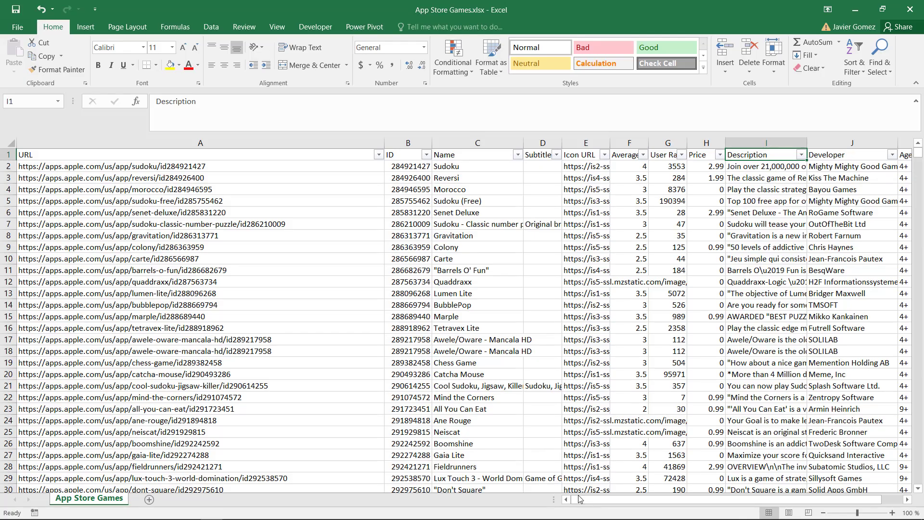
In the App Store Games workbook in Excel, copy the Sudoku app's icon URL from cell E2
{"action": "left_click_drag", "start_coordinate": [580, 499], "coordinate": [599, 499]}
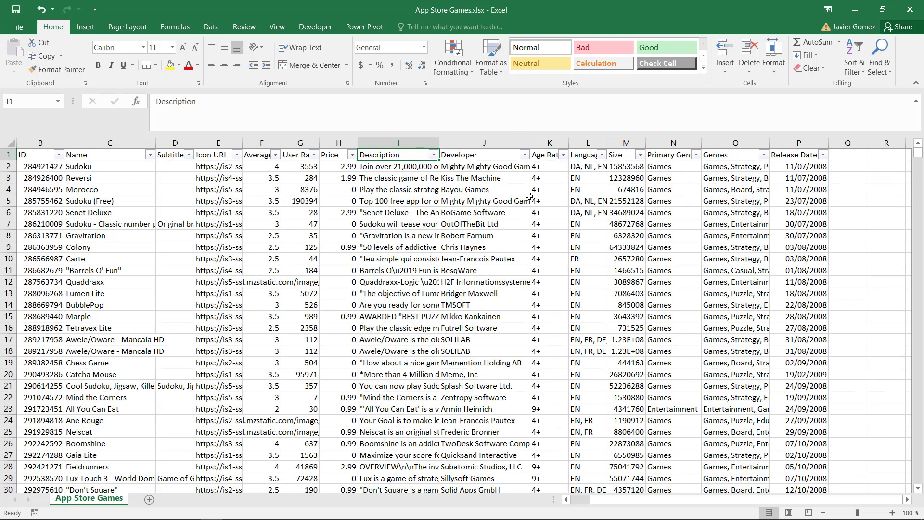
{"action": "left_click", "coordinate": [216, 169]}
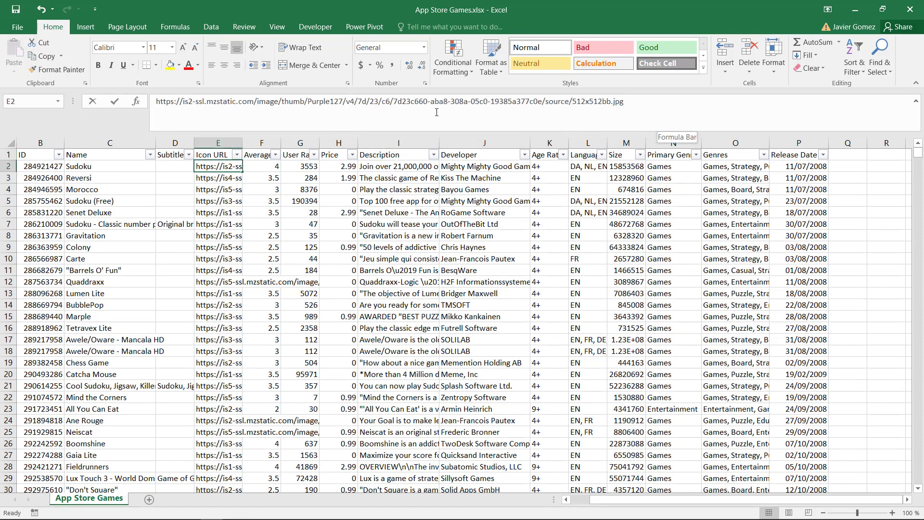
{"action": "triple_click", "coordinate": [145, 106]}
{"action": "key", "text": "ctrl+c"}
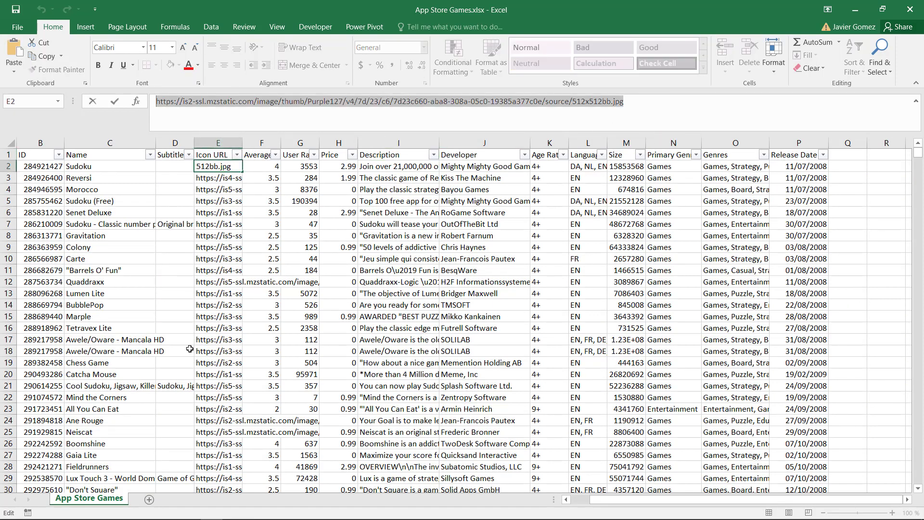
Switch to Chrome and open the copied icon URL in a new tab to view the image
{"action": "left_click", "coordinate": [56, 510]}
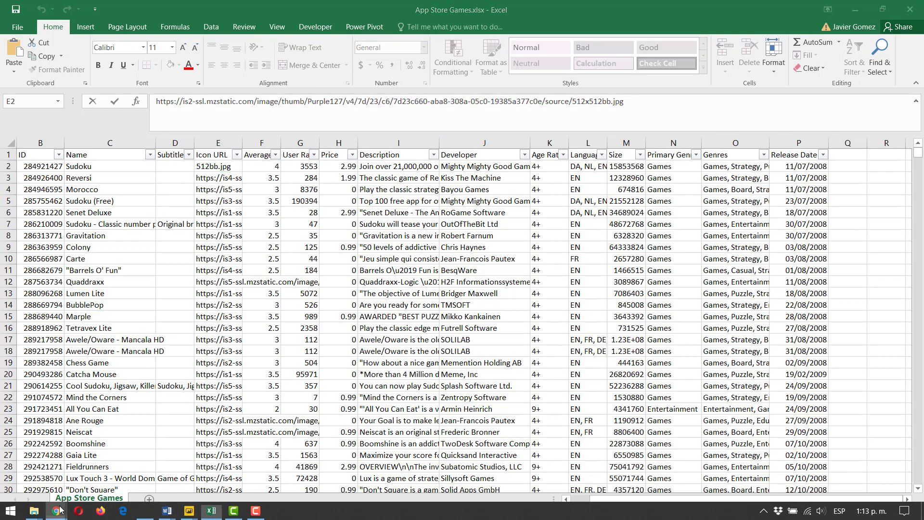
{"action": "left_click", "coordinate": [828, 462]}
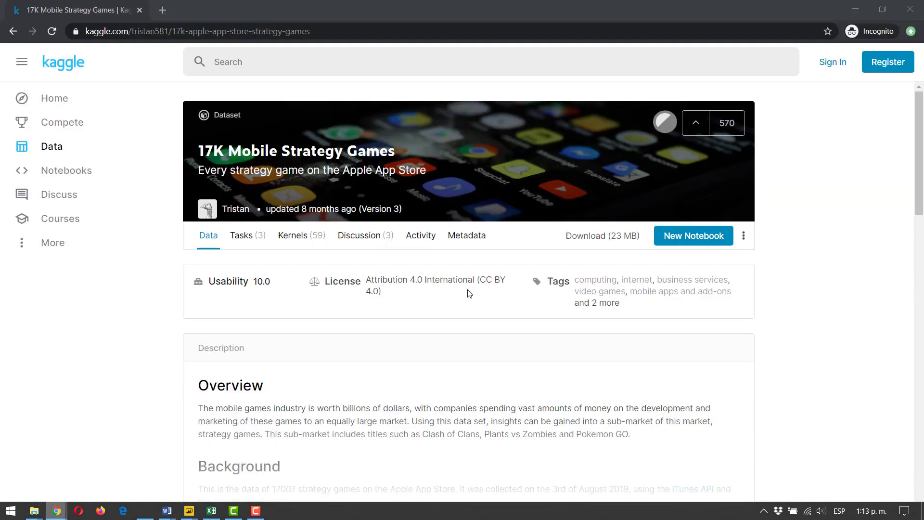
{"action": "left_click", "coordinate": [162, 10]}
{"action": "key", "text": "ctrl+v"}
{"action": "key", "text": "Return"}
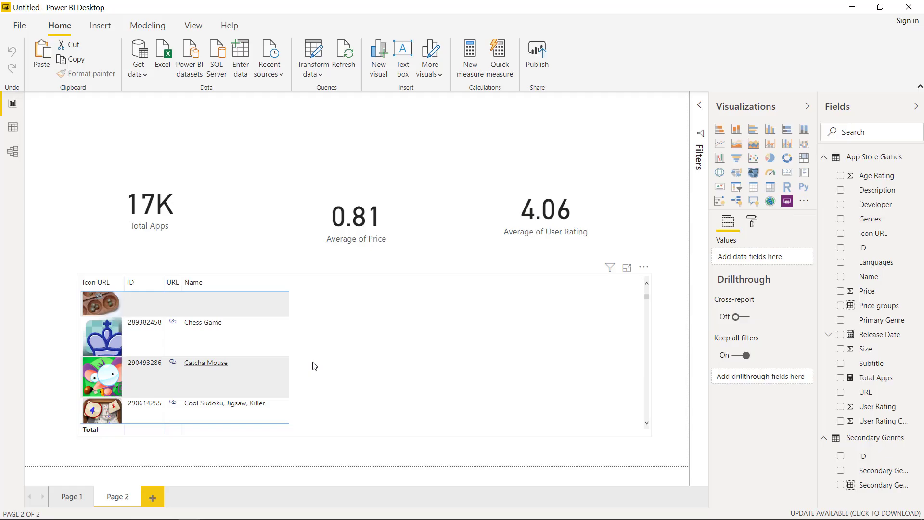
Review the icon images of the listed apps in the table, including the Sudoku icon's underlying URL
{"action": "scroll", "coordinate": [313, 364], "scroll_direction": "up", "scroll_amount": 10}
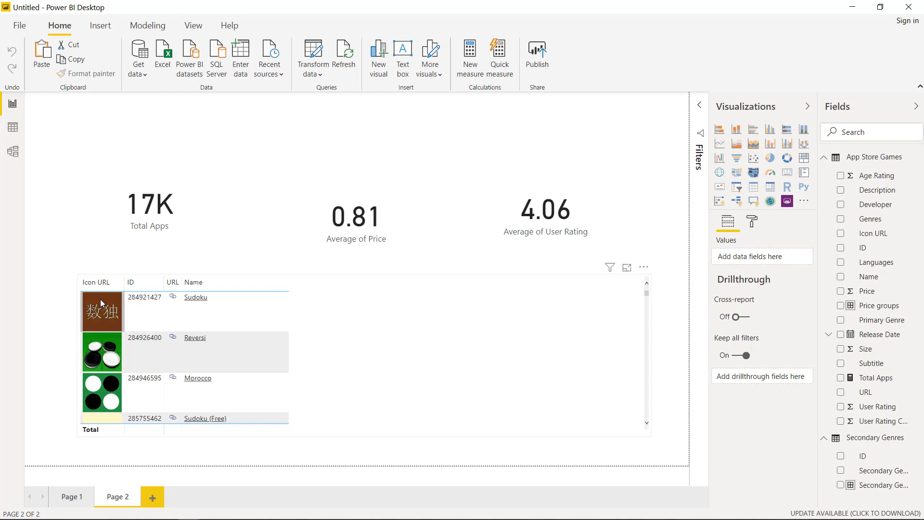
{"action": "mouse_move", "coordinate": [106, 313]}
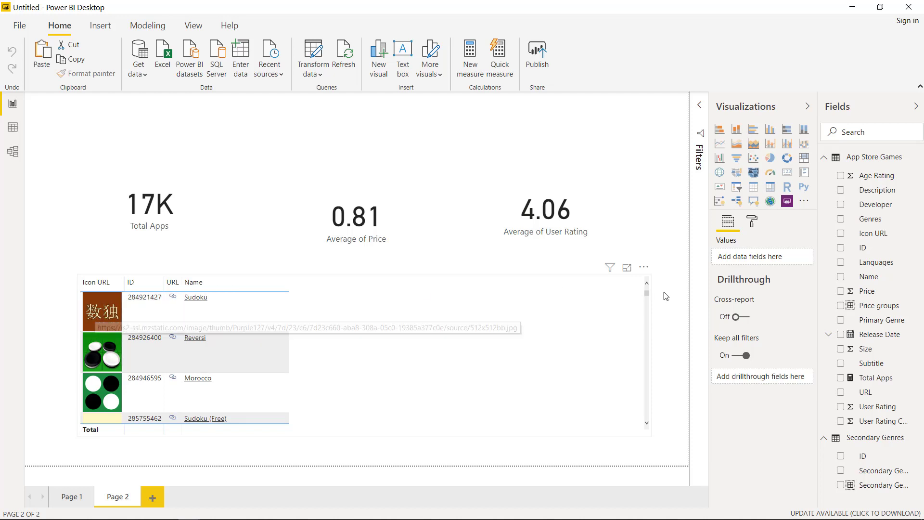
{"action": "scroll", "coordinate": [192, 319], "scroll_direction": "down", "scroll_amount": 5}
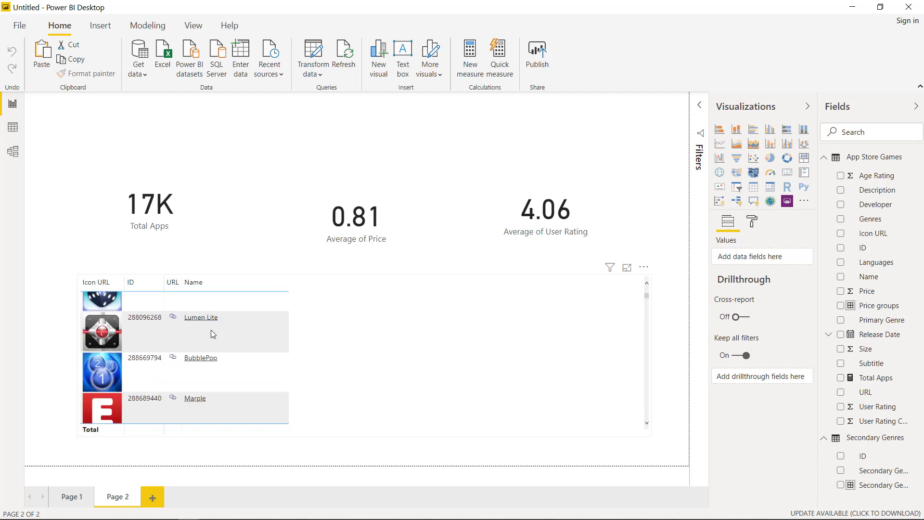
{"action": "scroll", "coordinate": [198, 368], "scroll_direction": "up", "scroll_amount": 5}
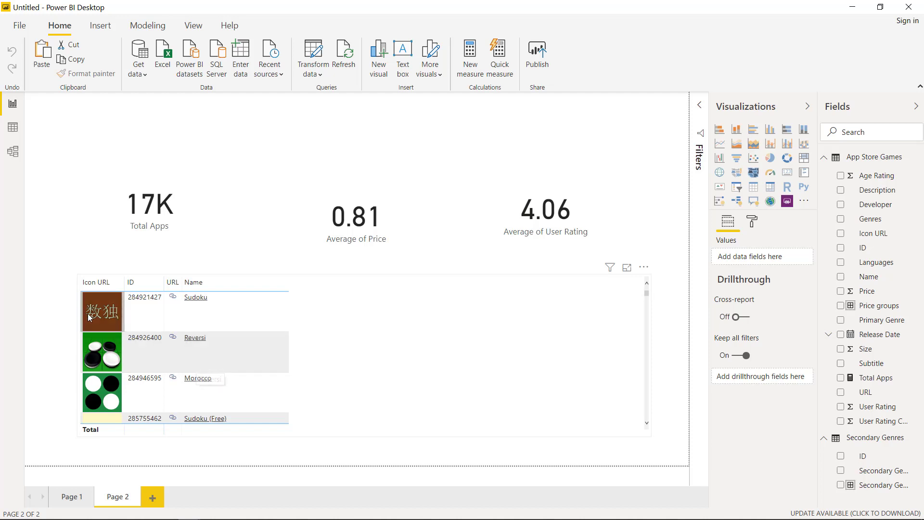
Switch to Chrome, search Google Images for "videogames" and copy the image address of the illustrated game controllers picture from everything-voluntary.com
{"action": "key", "text": "alt+Tab"}
{"action": "left_click", "coordinate": [381, 197]}
{"action": "type", "text": "v"}
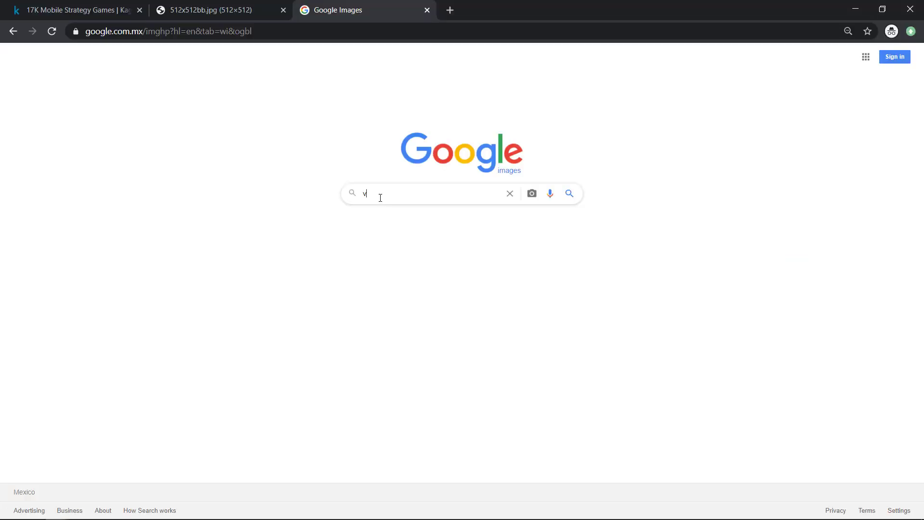
{"action": "type", "text": "ideogames"}
{"action": "key", "text": "Return"}
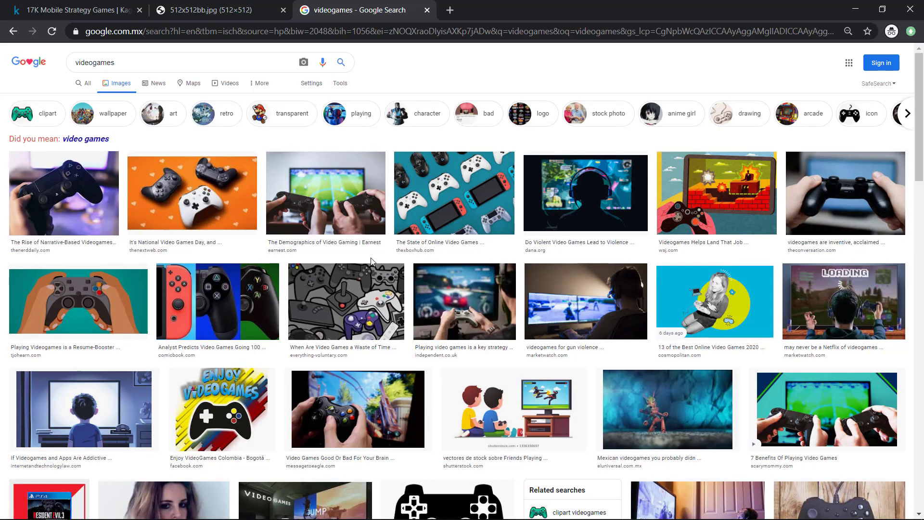
{"action": "left_click", "coordinate": [366, 280]}
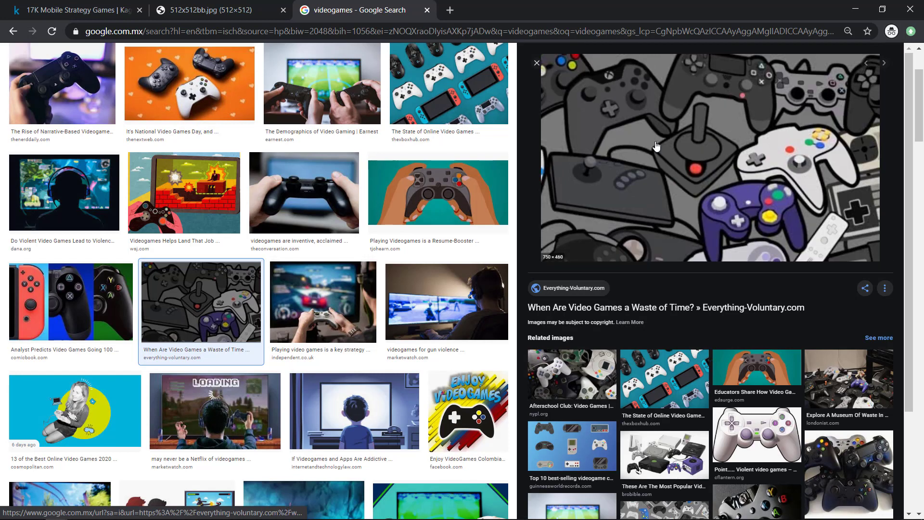
{"action": "right_click", "coordinate": [656, 146]}
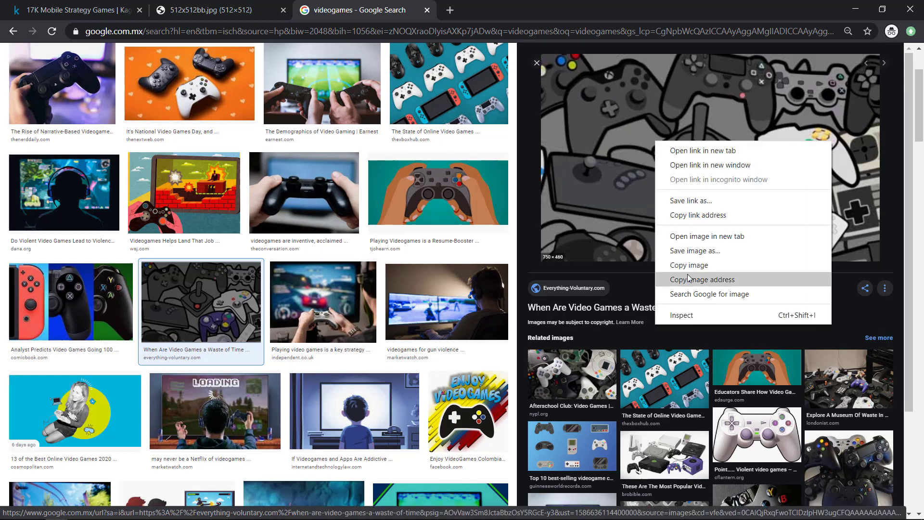
{"action": "left_click", "coordinate": [713, 279]}
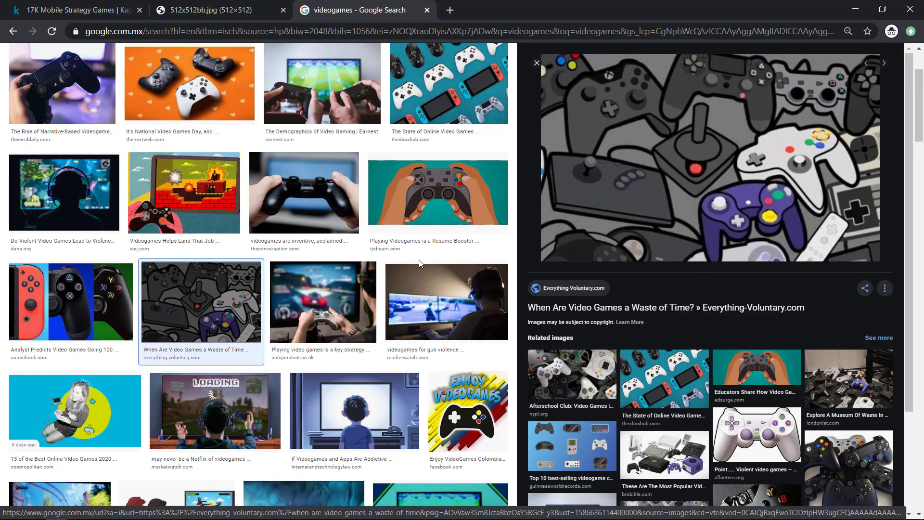
In the App Store Games workbook in Excel, replace the Sudoku icon URL in cell E2 with the copied image address
{"action": "key", "text": "alt+Tab"}
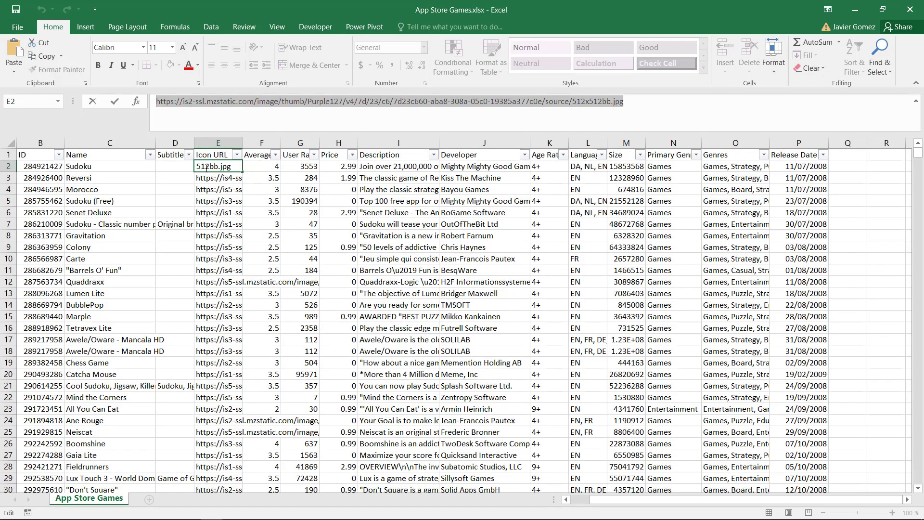
{"action": "key", "text": "Escape"}
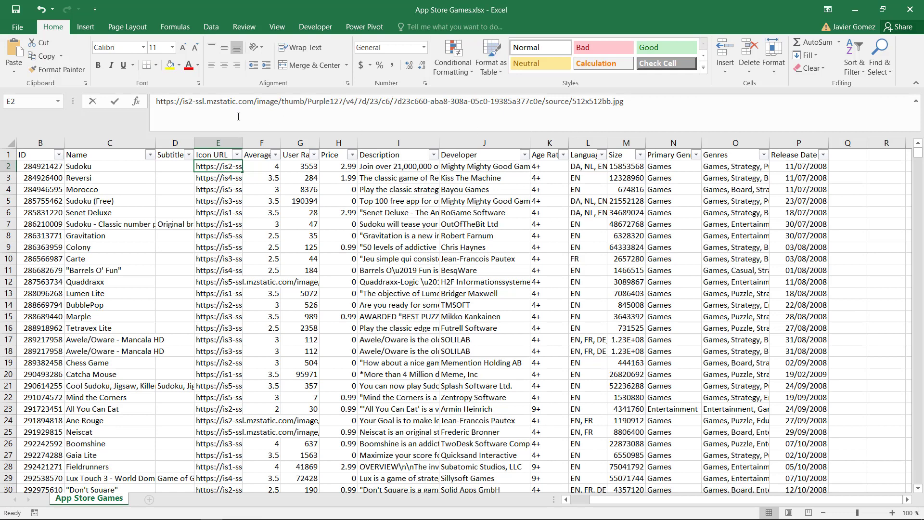
{"action": "left_click_drag", "start_coordinate": [238, 116], "coordinate": [159, 105]}
{"action": "key", "text": "ctrl+v"}
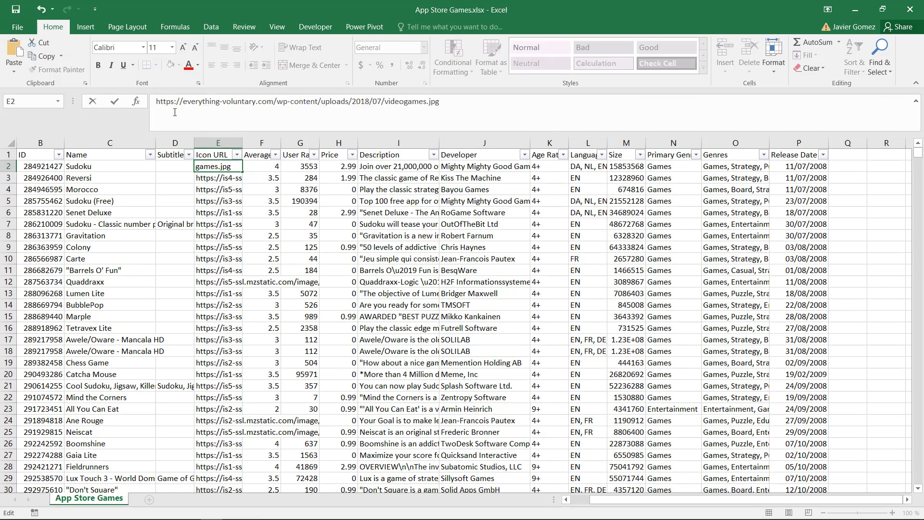
{"action": "key", "text": "Tab"}
{"action": "left_click", "coordinate": [182, 168]}
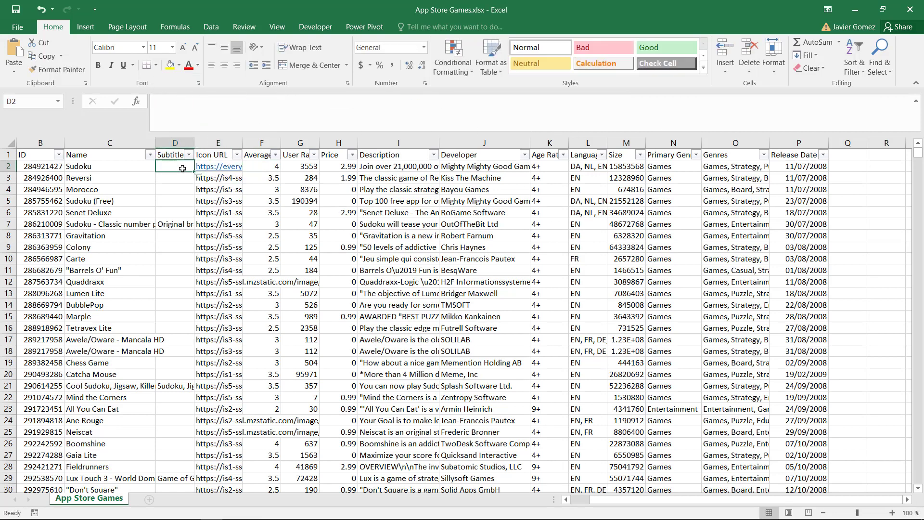
{"action": "key", "text": "Right"}
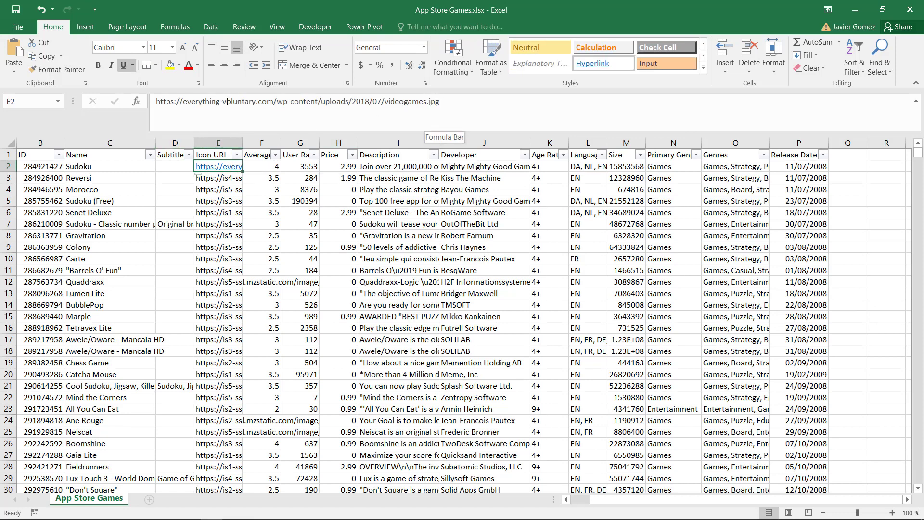
Save the App Store Games workbook and switch to Power BI Desktop to refresh the report data
{"action": "left_click", "coordinate": [24, 13]}
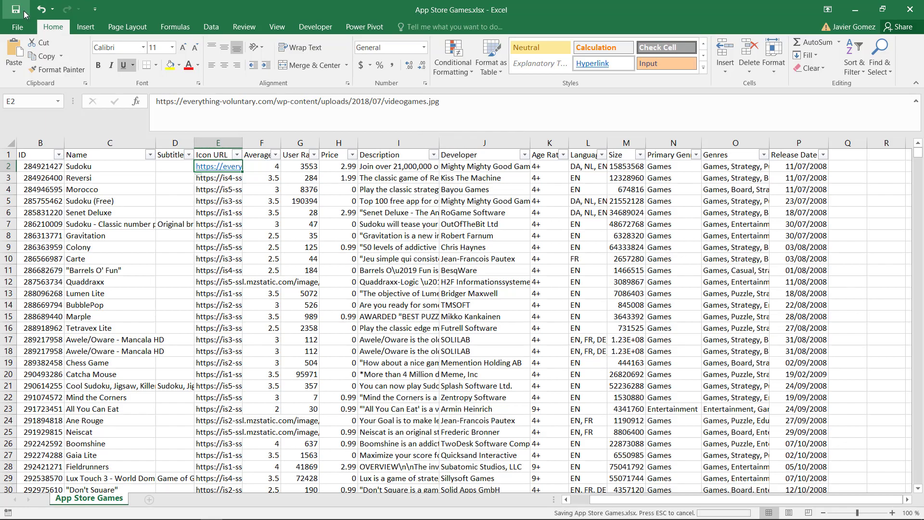
{"action": "key", "text": "alt+Tab"}
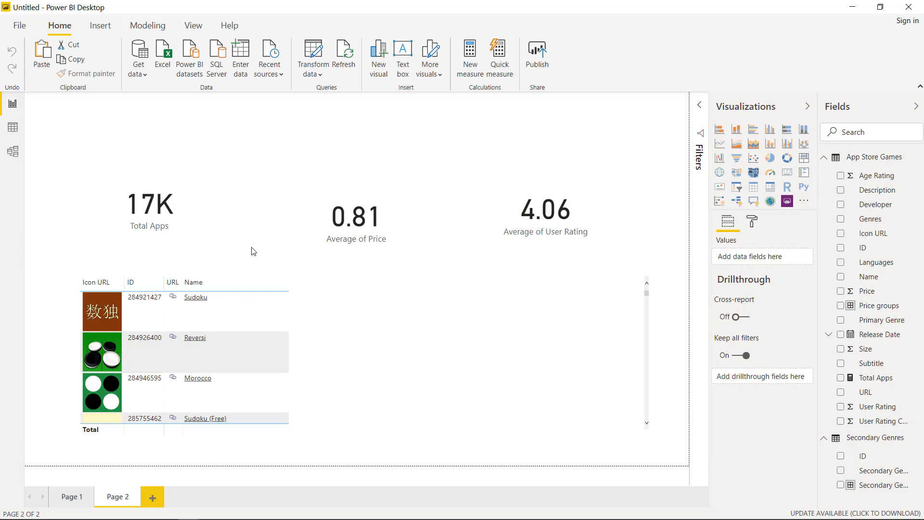
{"action": "left_click", "coordinate": [346, 67]}
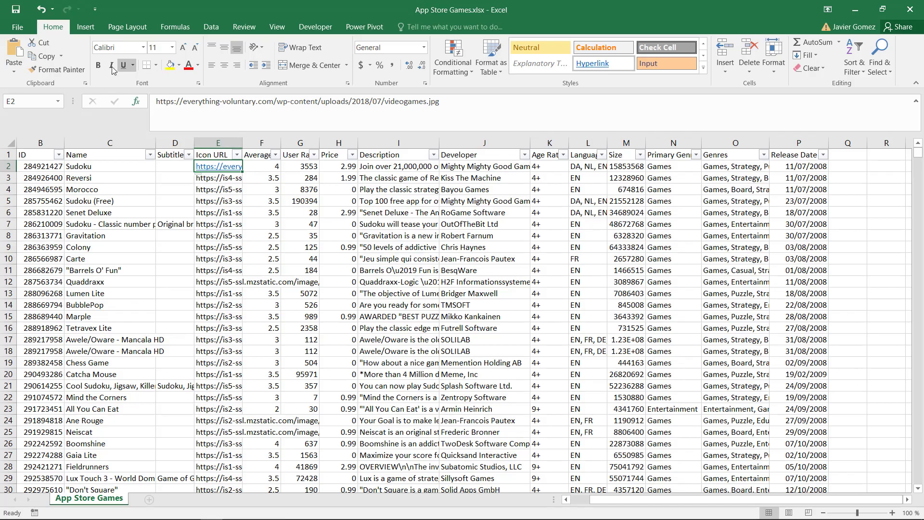
Undo the E2 icon URL replacement in the Excel workbook, save it, and refresh the data in Power BI Desktop
{"action": "left_click", "coordinate": [42, 12]}
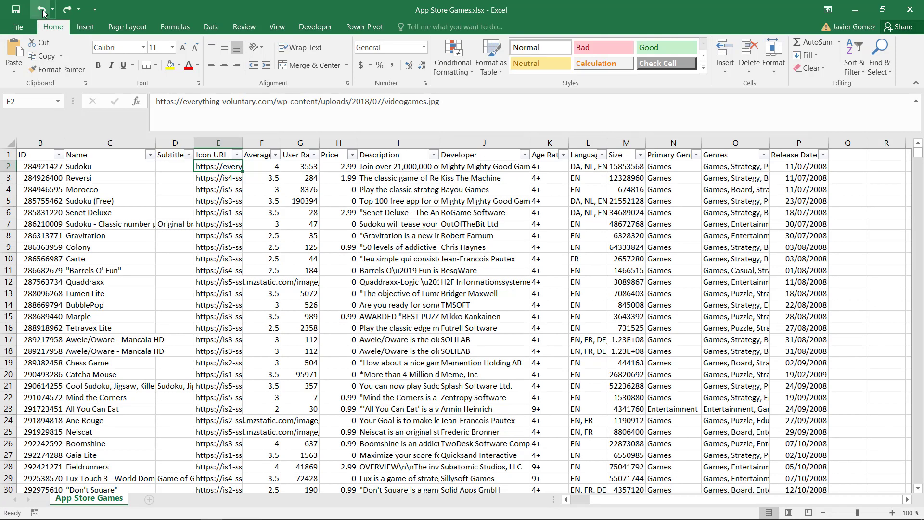
{"action": "left_click", "coordinate": [43, 12]}
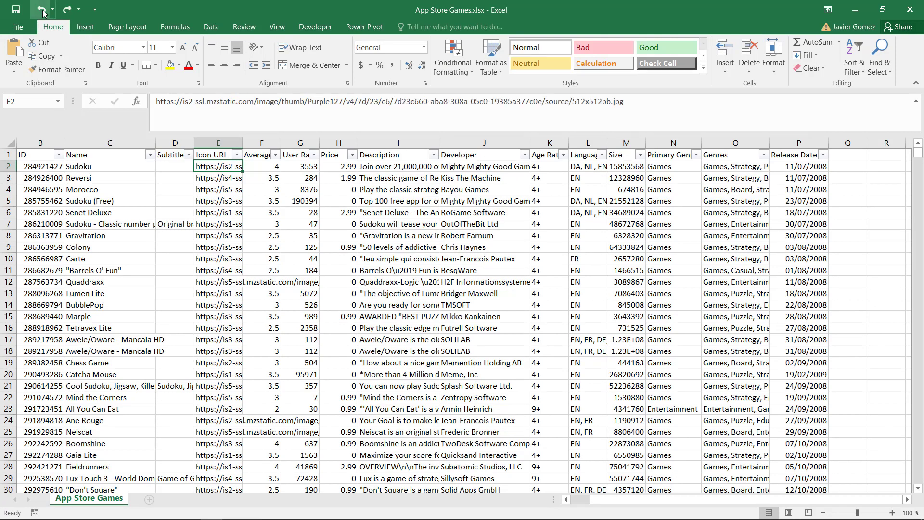
{"action": "left_click", "coordinate": [16, 10]}
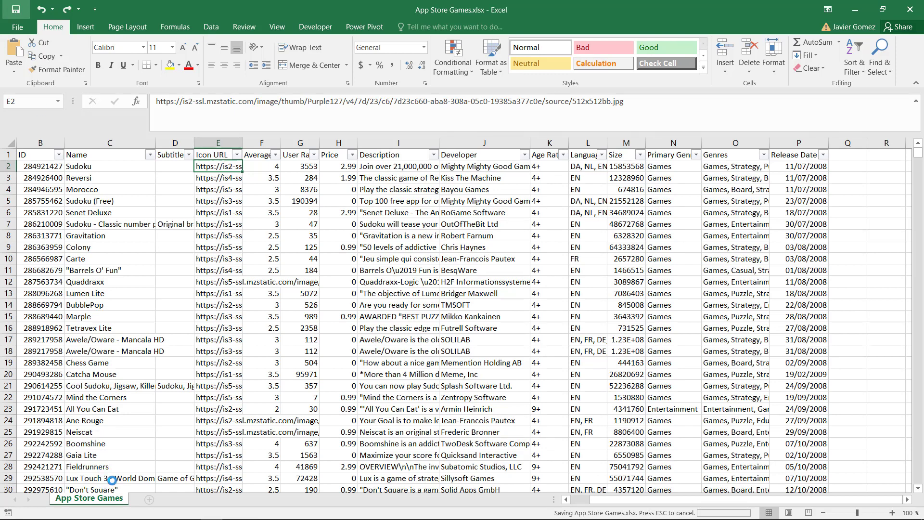
{"action": "key", "text": "alt+Tab"}
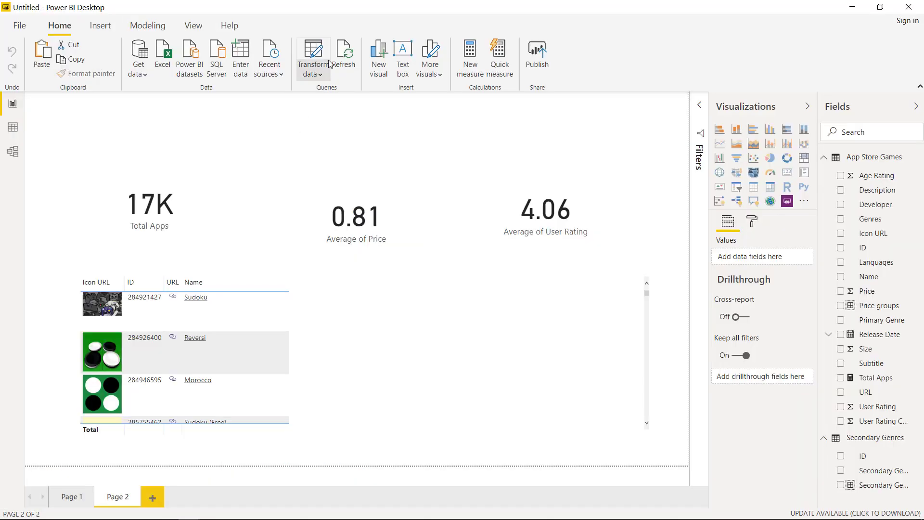
{"action": "left_click", "coordinate": [342, 59]}
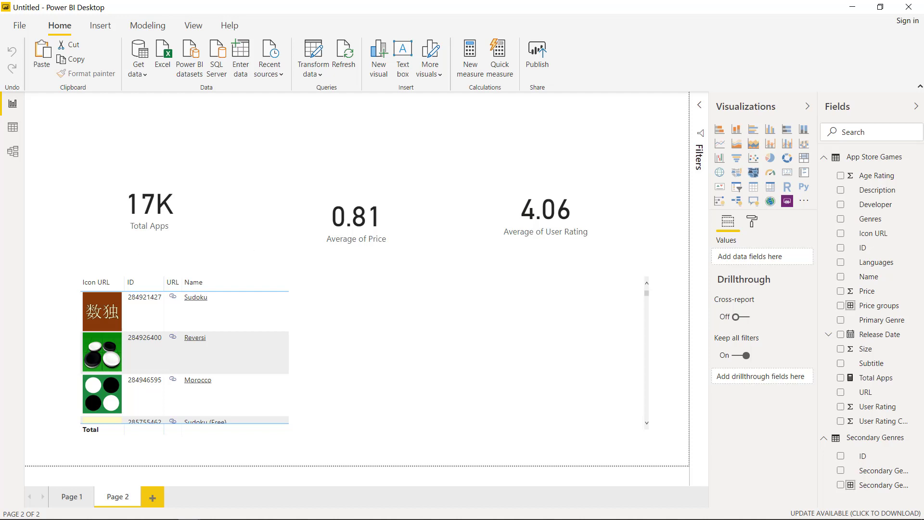
On a new report page, add a slicer for the Icon URL field, shaped as a short strip about 1031 wide near the page's upper edge
{"action": "left_click", "coordinate": [152, 496]}
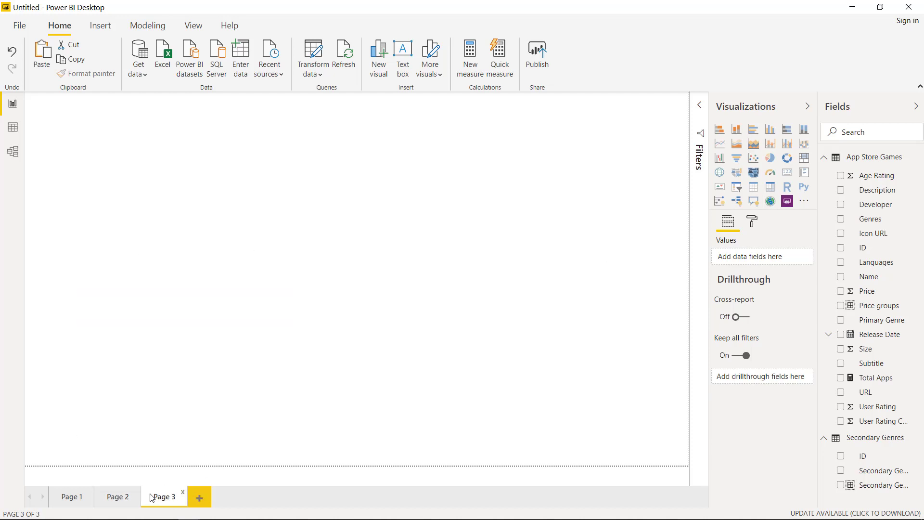
{"action": "left_click", "coordinate": [736, 186]}
{"action": "left_click_drag", "start_coordinate": [132, 191], "coordinate": [170, 205]}
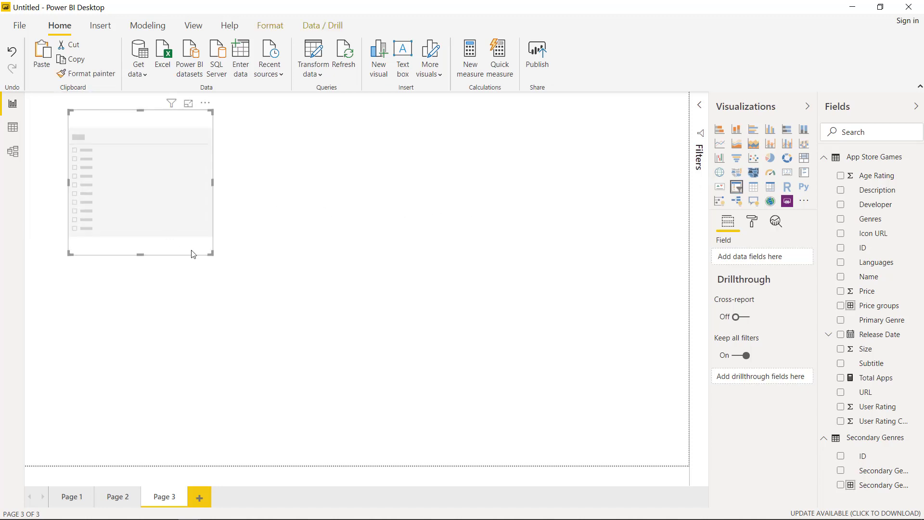
{"action": "left_click_drag", "start_coordinate": [212, 255], "coordinate": [588, 332]}
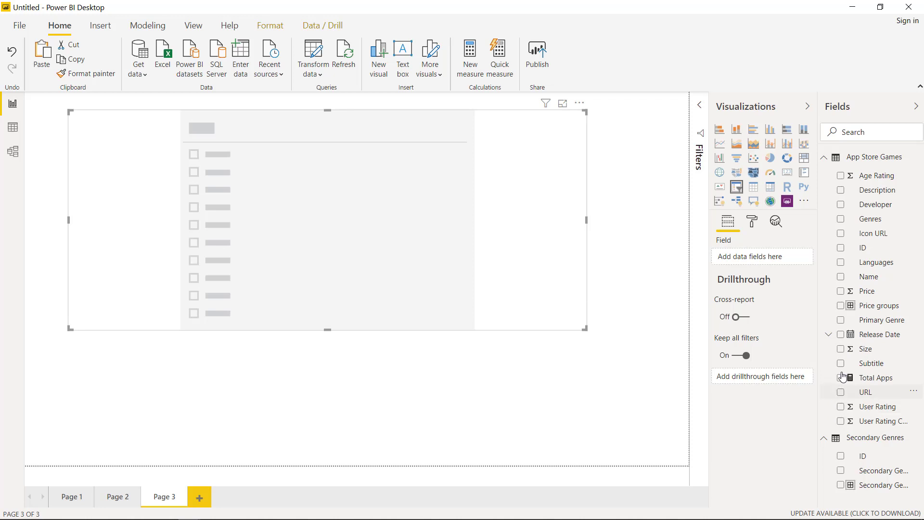
{"action": "left_click", "coordinate": [840, 234]}
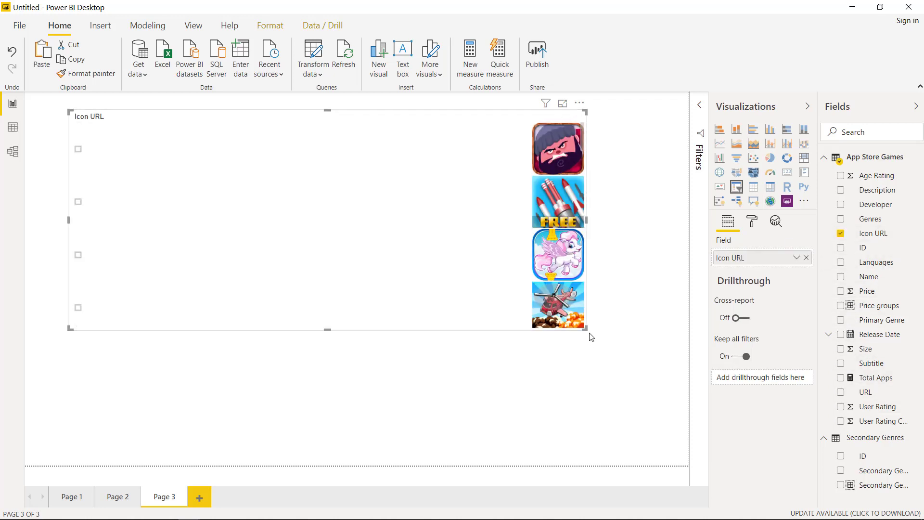
{"action": "left_click_drag", "start_coordinate": [585, 328], "coordinate": [603, 201]}
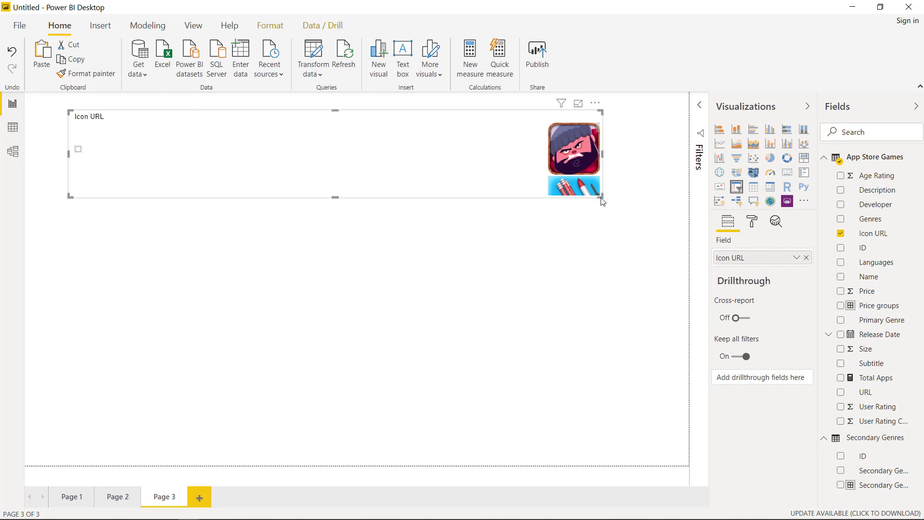
Set the Icon URL slicer's orientation to Horizontal
{"action": "left_click", "coordinate": [753, 226]}
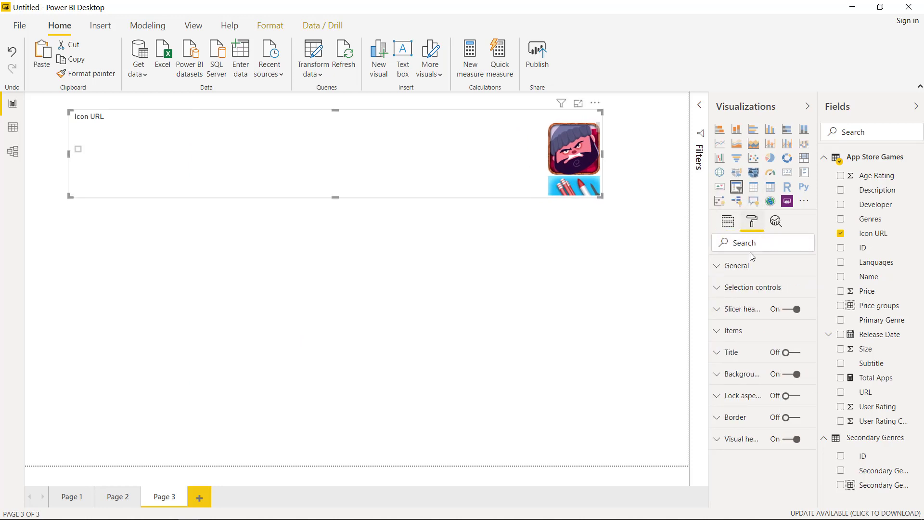
{"action": "left_click", "coordinate": [719, 269]}
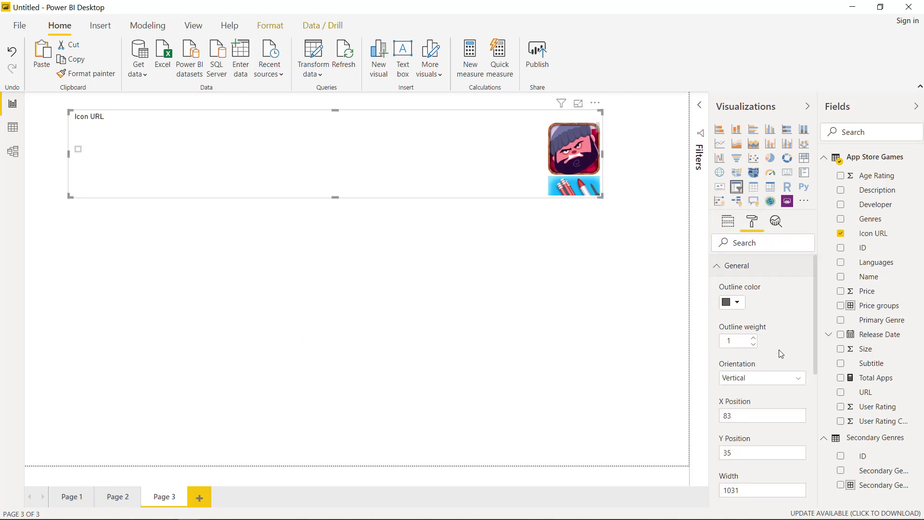
{"action": "left_click", "coordinate": [774, 379]}
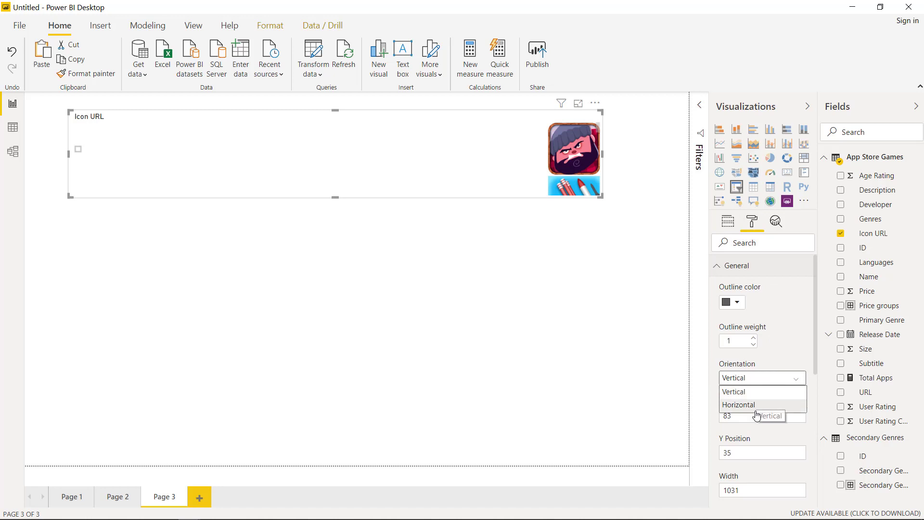
{"action": "left_click", "coordinate": [757, 405]}
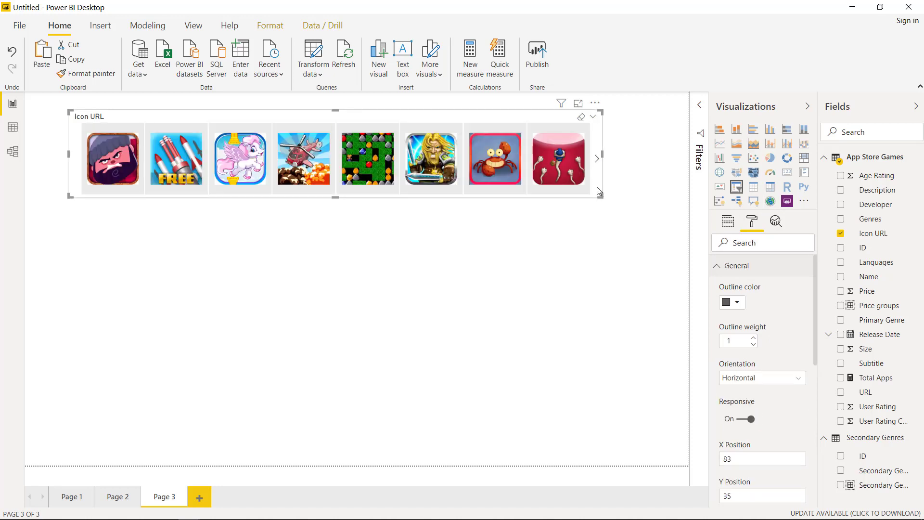
Move the slicer to about X 125, Y 32 on the page and select its first app icon
{"action": "left_click_drag", "start_coordinate": [91, 156], "coordinate": [113, 155]}
{"action": "left_click", "coordinate": [113, 155]}
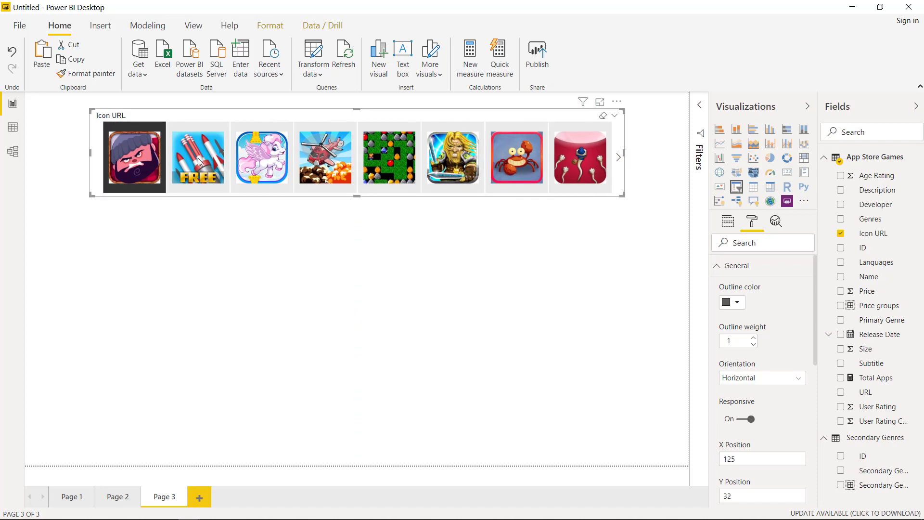
Add a card visual of the same width below the slicer and show the Name field in it
{"action": "left_click", "coordinate": [228, 254]}
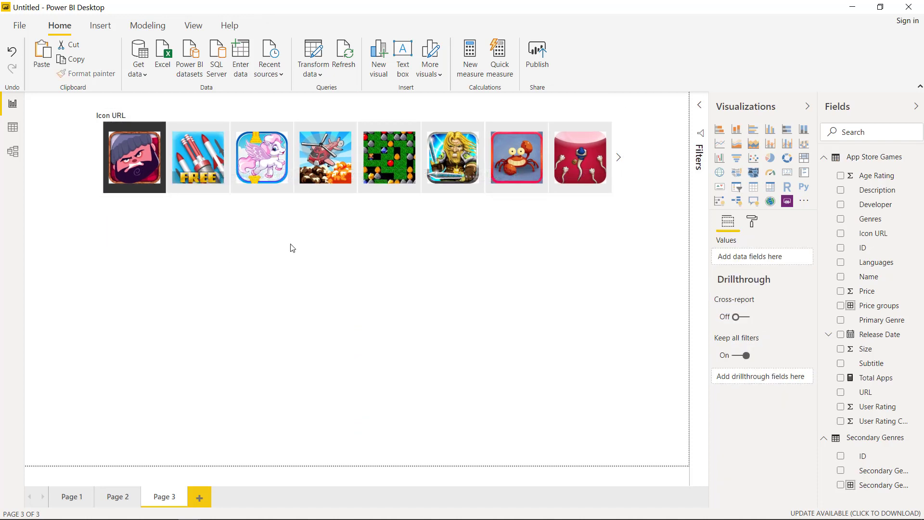
{"action": "left_click", "coordinate": [789, 174]}
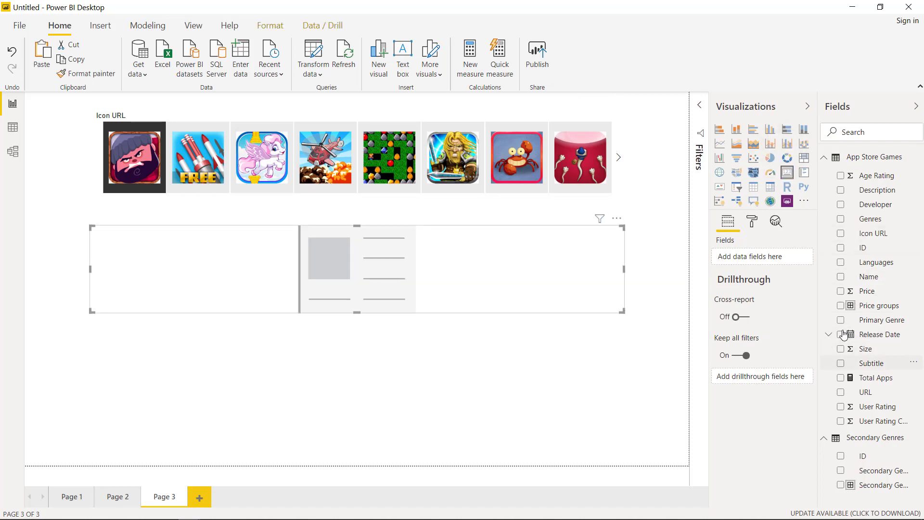
{"action": "left_click", "coordinate": [841, 277]}
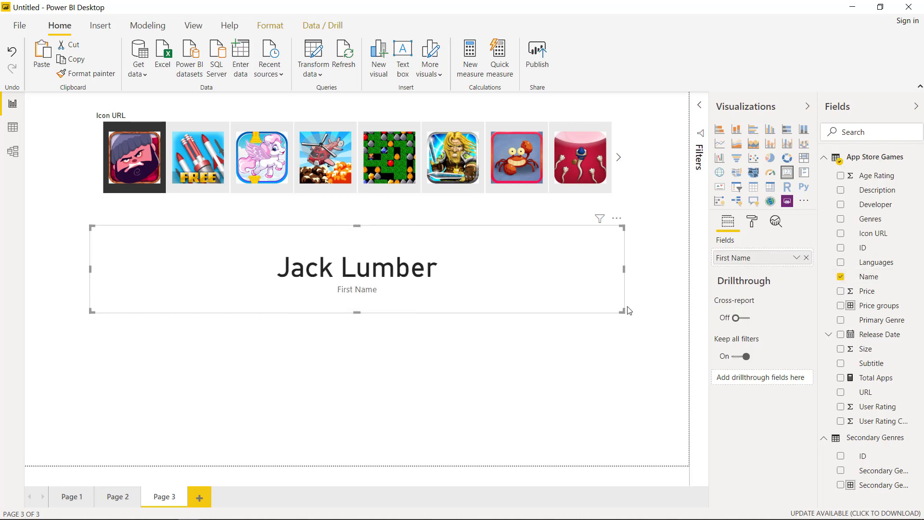
Narrow the Name card to about half the slicer's width and add a matching card below it showing the Developer field
{"action": "left_click_drag", "start_coordinate": [623, 312], "coordinate": [340, 332]}
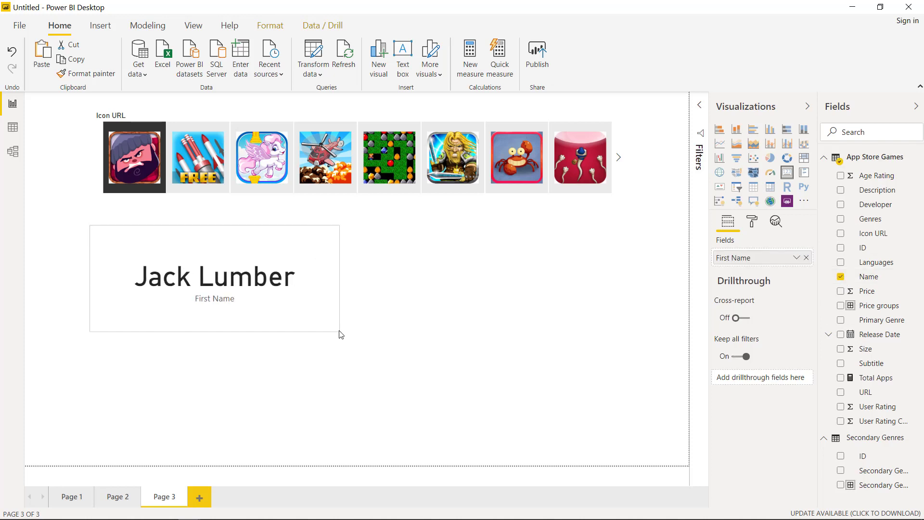
{"action": "left_click", "coordinate": [787, 172]}
{"action": "left_click", "coordinate": [841, 204]}
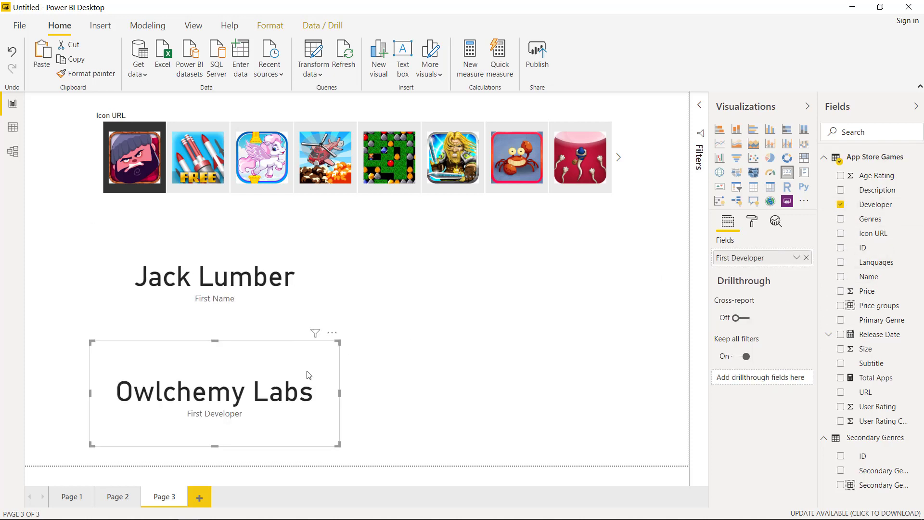
{"action": "left_click_drag", "start_coordinate": [309, 375], "coordinate": [325, 346]}
Add cards for the Price, User Rating and Size fields and arrange them in a row along the page's lower edge
{"action": "left_click", "coordinate": [787, 201]}
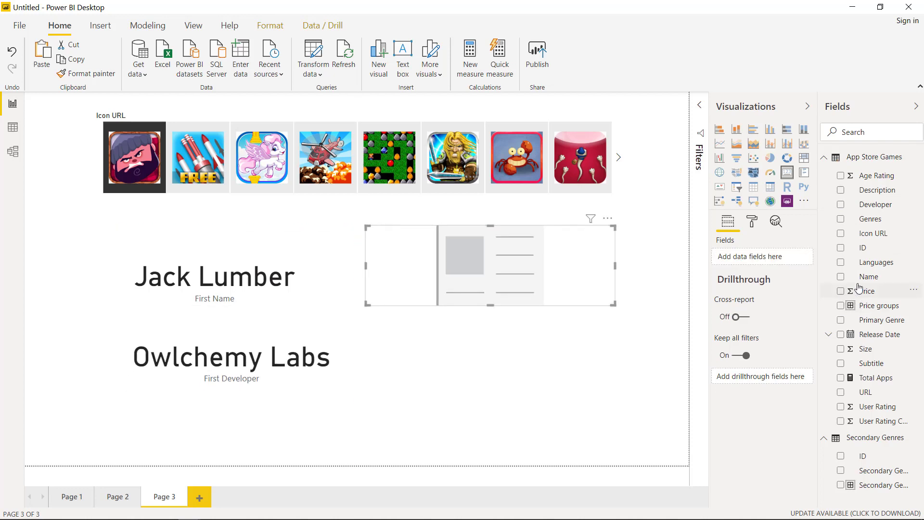
{"action": "left_click", "coordinate": [841, 291]}
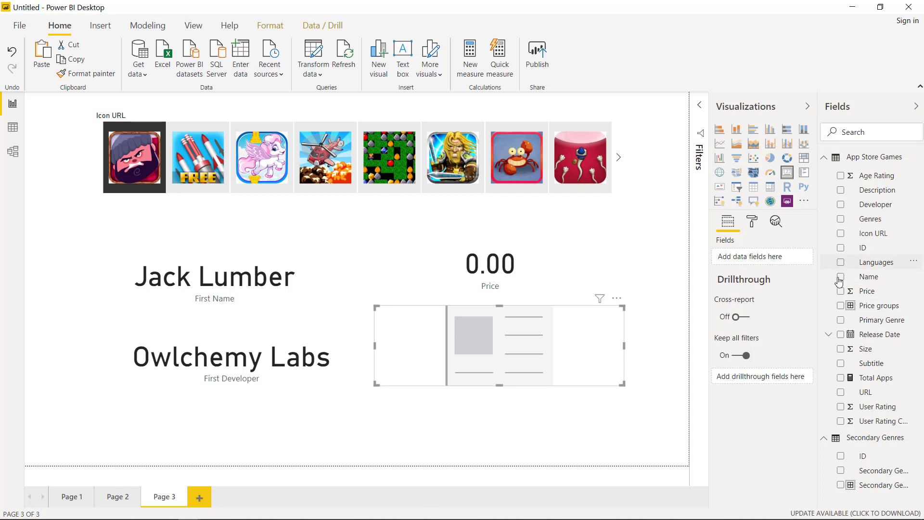
{"action": "left_click", "coordinate": [841, 407]}
{"action": "left_click", "coordinate": [841, 349]}
{"action": "left_click_drag", "start_coordinate": [144, 370], "coordinate": [563, 351]}
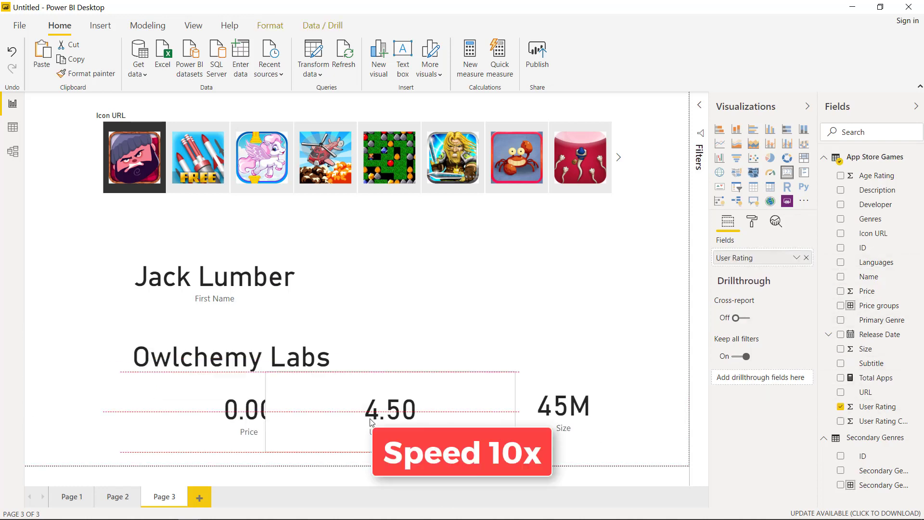
{"action": "left_click_drag", "start_coordinate": [490, 275], "coordinate": [159, 409]}
Add a table of the Description field beside the Name and Developer cards, enlarging it and widening its column to fill the space
{"action": "left_click", "coordinate": [754, 187]}
{"action": "left_click", "coordinate": [841, 190]}
{"action": "left_click_drag", "start_coordinate": [481, 251], "coordinate": [476, 289]}
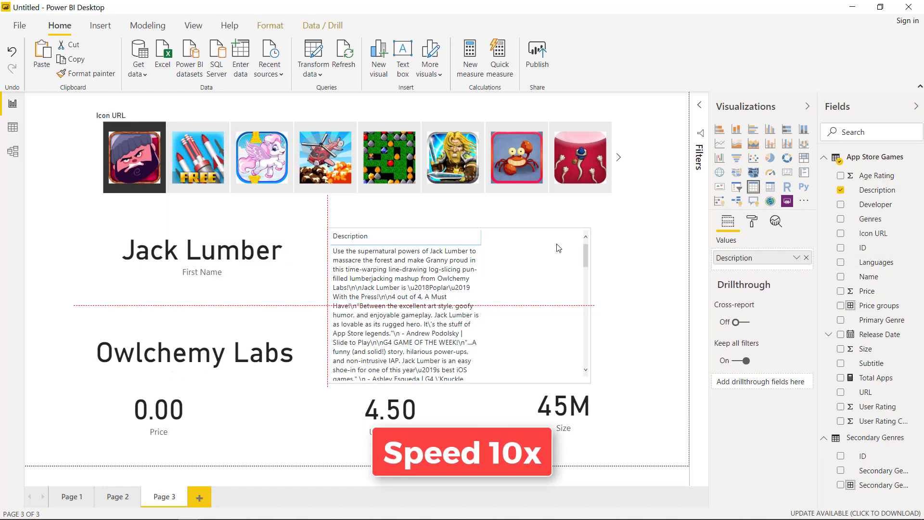
{"action": "left_click_drag", "start_coordinate": [327, 227], "coordinate": [307, 211]}
{"action": "left_click_drag", "start_coordinate": [557, 295], "coordinate": [667, 289]}
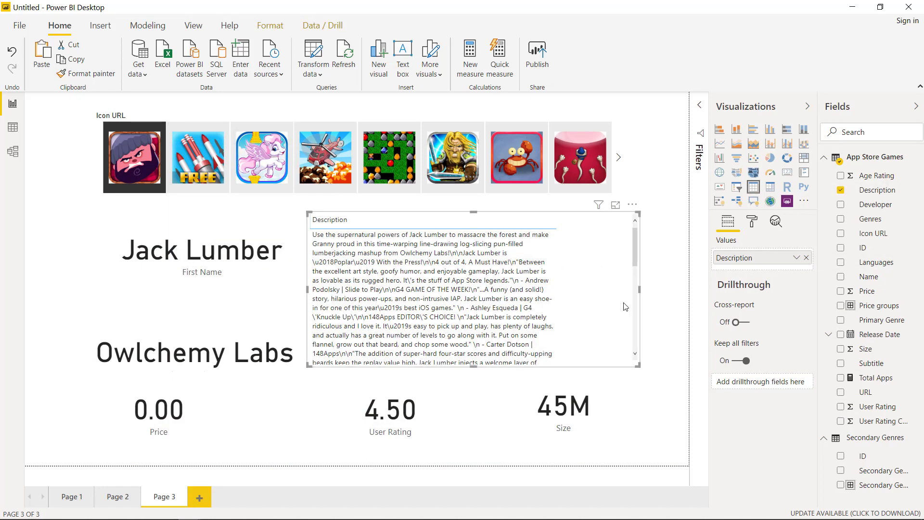
{"action": "left_click_drag", "start_coordinate": [558, 225], "coordinate": [636, 225]}
{"action": "left_click_drag", "start_coordinate": [627, 260], "coordinate": [640, 260]}
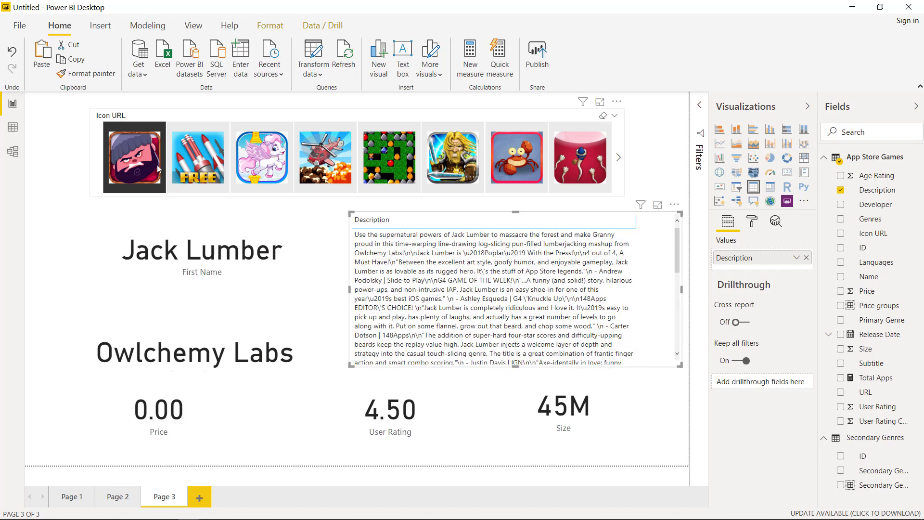
Select the rockets, pony and helicopter icons in turn in the Icon URL slicer to check how the cards and table respond
{"action": "left_click", "coordinate": [199, 176]}
{"action": "left_click", "coordinate": [261, 167]}
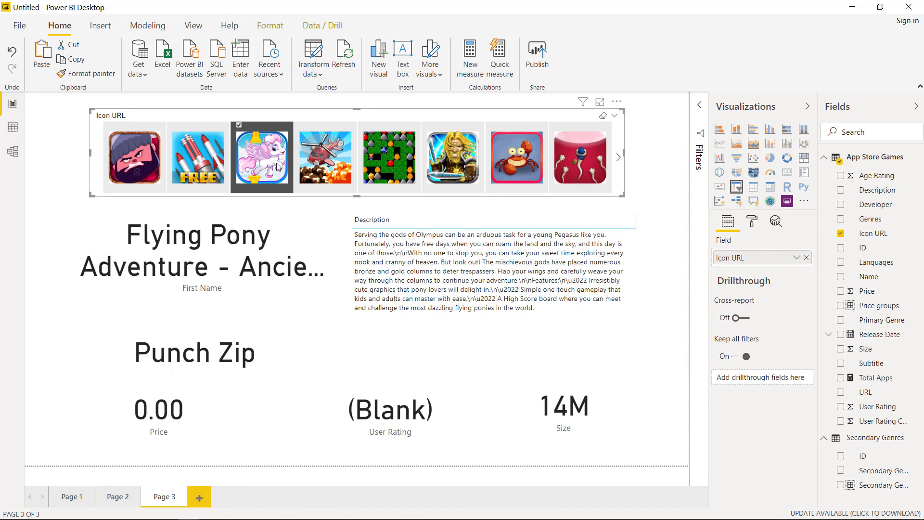
{"action": "left_click", "coordinate": [279, 166]}
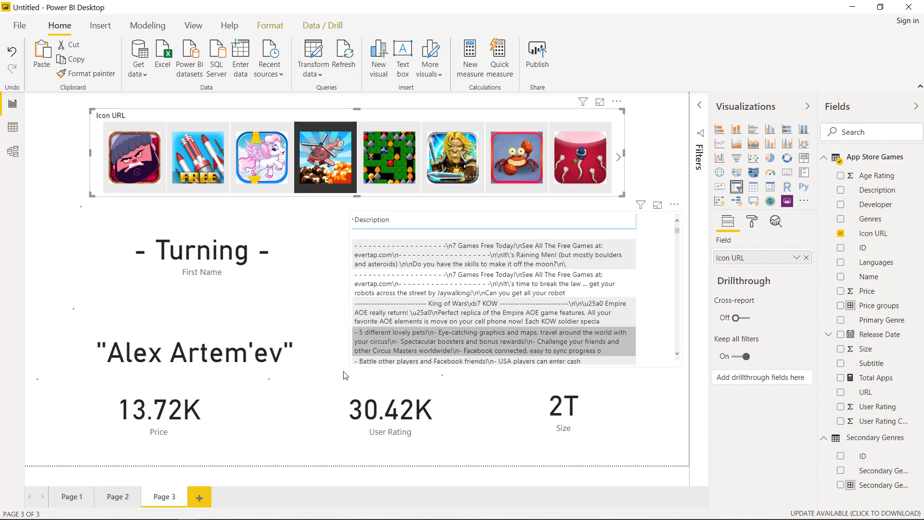